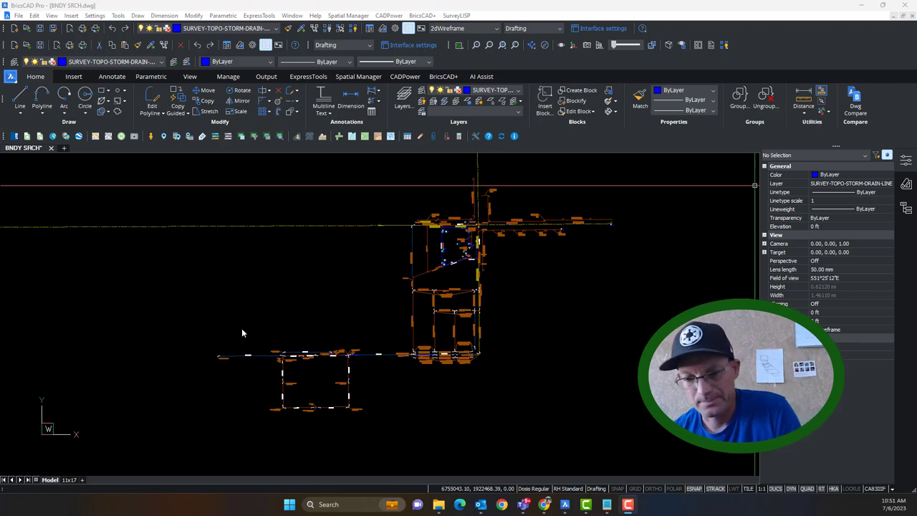
# Launch Sublime Text from the Start search and maximize its window
pyautogui.click(290, 506)
pyautogui.write('sublime text')
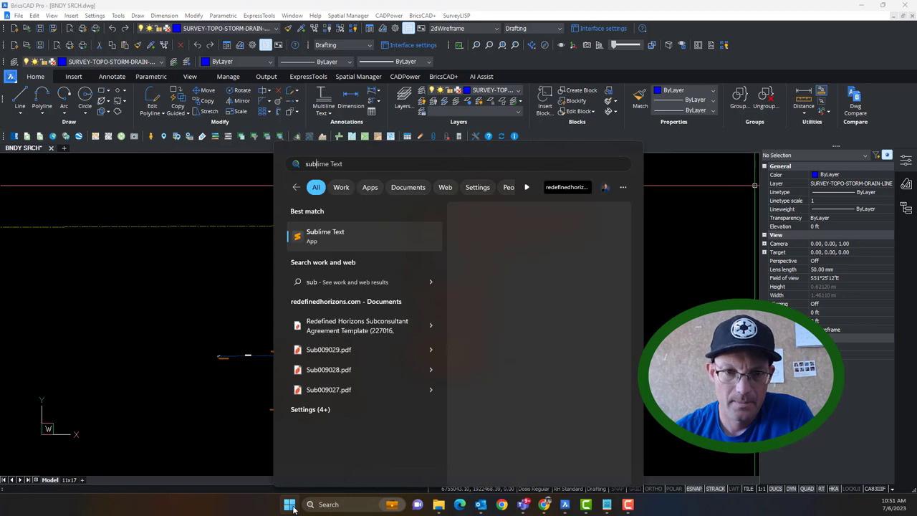
pyautogui.press('Return')
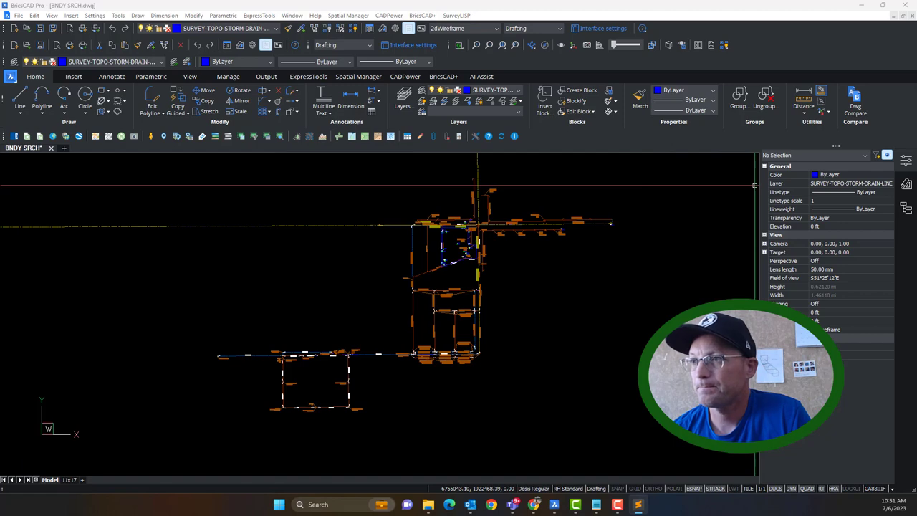
pyautogui.moveTo(916, 252); pyautogui.dragTo(568, 1)
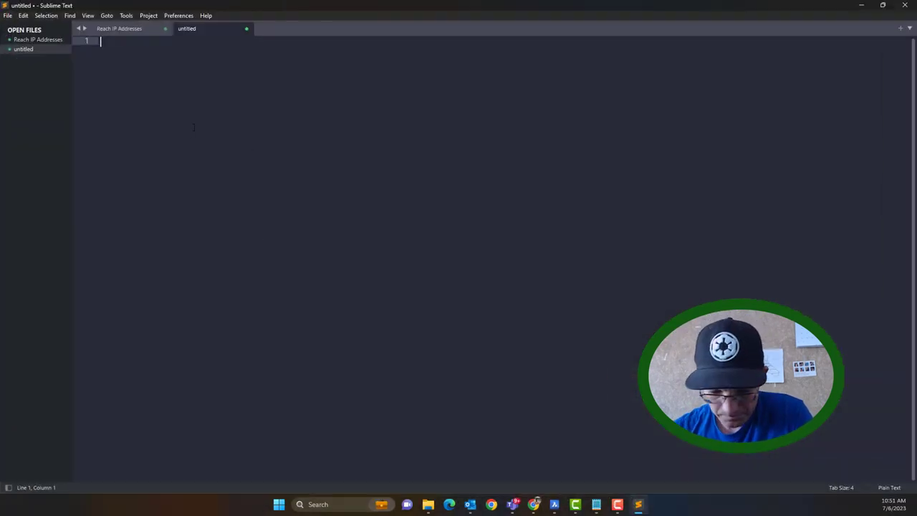
# Write the labels R1: and R2: on two lines, select them, and return to BricsCAD
pyautogui.write('A')
pyautogui.press('Return')
pyautogui.write('B')
pyautogui.press('Return')
pyautogui.press('BackSpace')
pyautogui.press('BackSpace')
pyautogui.press('BackSpace')
pyautogui.press('BackSpace')
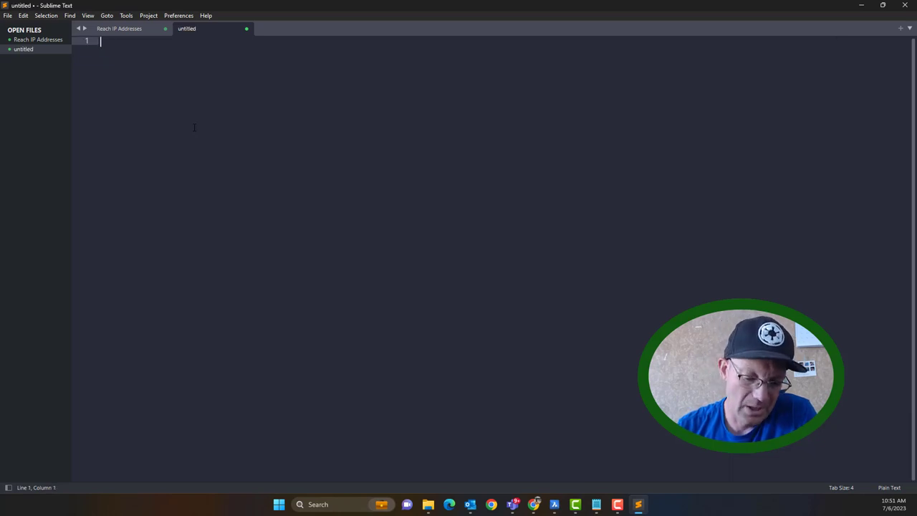
pyautogui.write('r1')
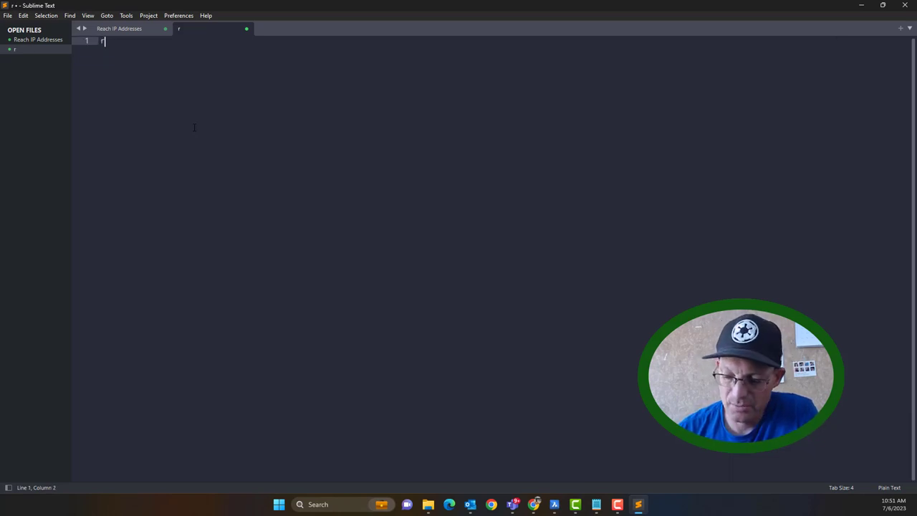
pyautogui.press('BackSpace')
pyautogui.press('BackSpace')
pyautogui.write('R1')
pyautogui.press('Return')
pyautogui.write('R2:')
pyautogui.press('Up')
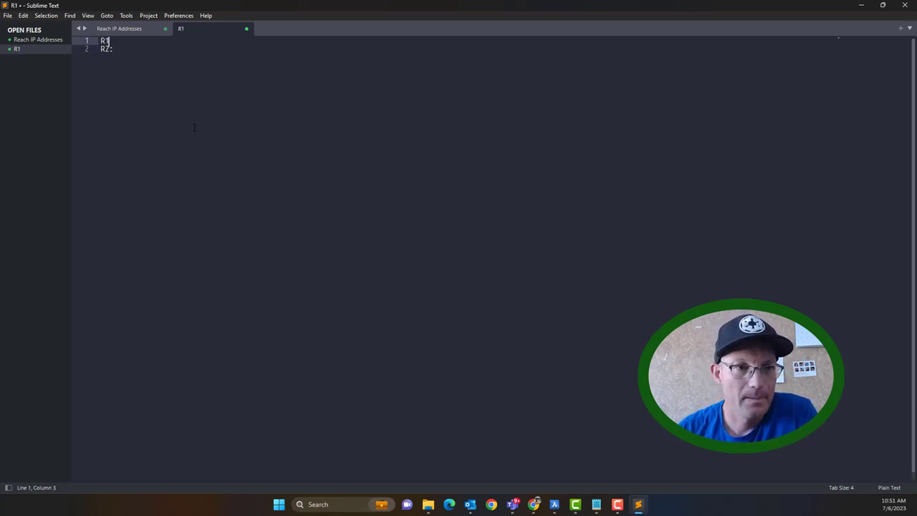
pyautogui.write(':')
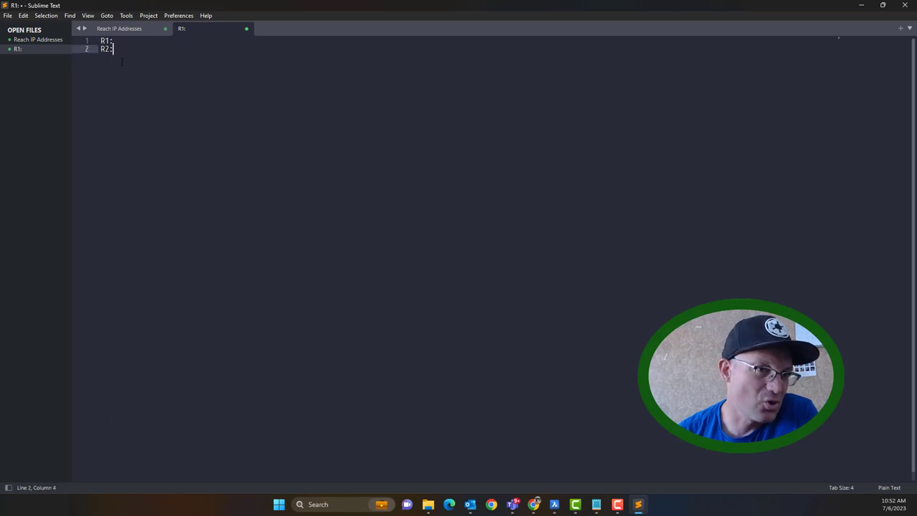
pyautogui.moveTo(93, 48); pyautogui.dragTo(92, 39)
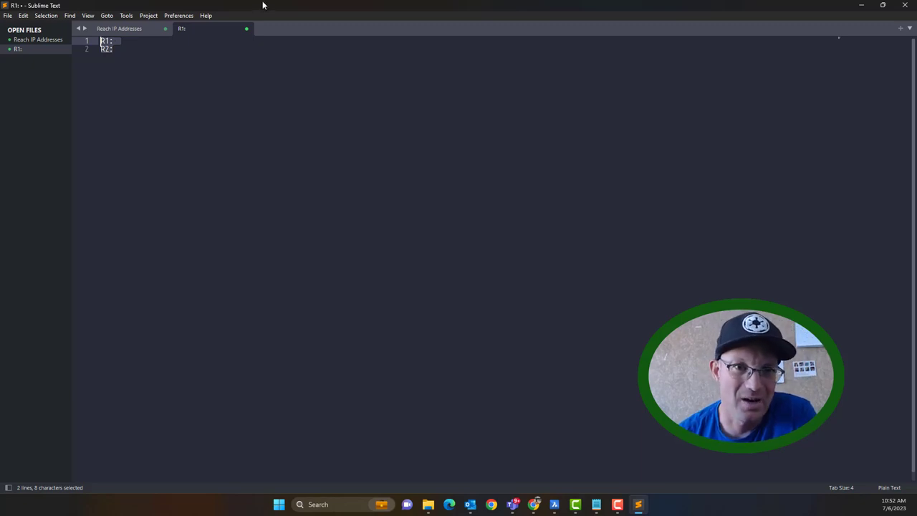
pyautogui.hotkey('alt', 'Tab')
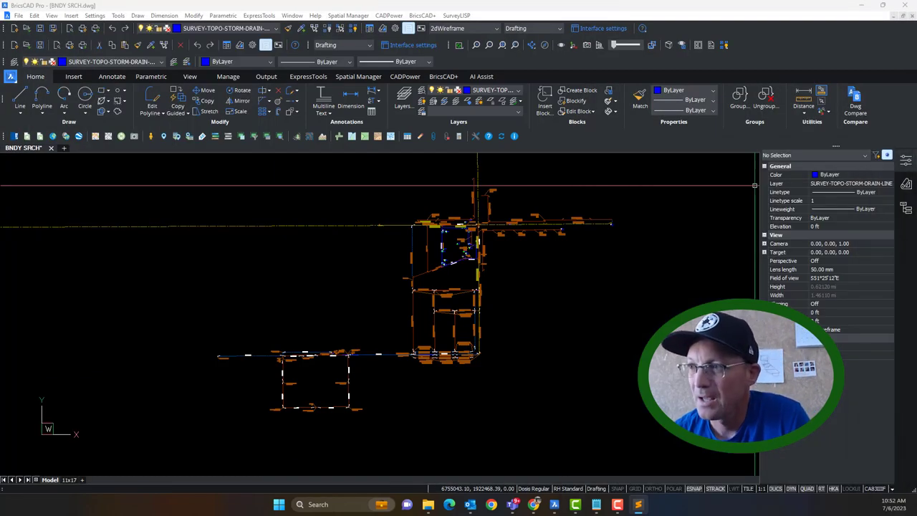
# Place the note over the drawing's right side and bring up the Boundary > Research folder
pyautogui.moveTo(910, 20); pyautogui.dragTo(684, 98)
pyautogui.click(601, 133)
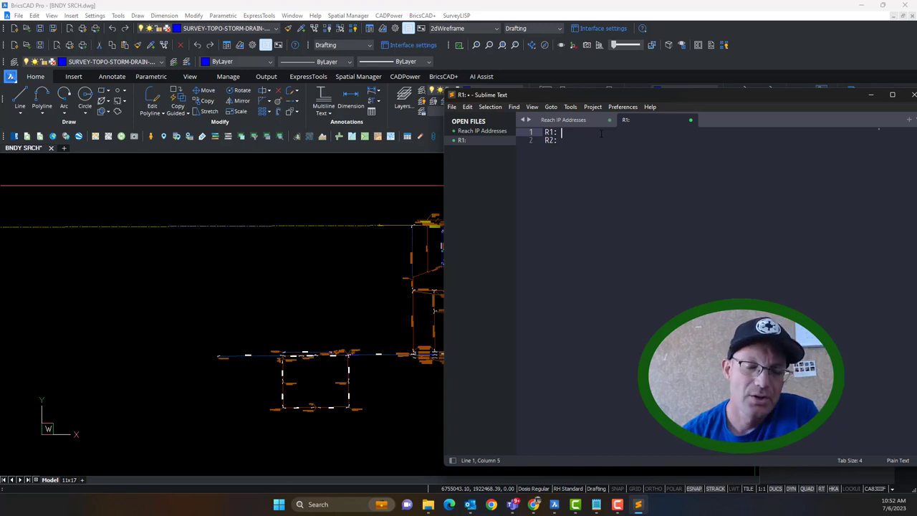
pyautogui.click(429, 501)
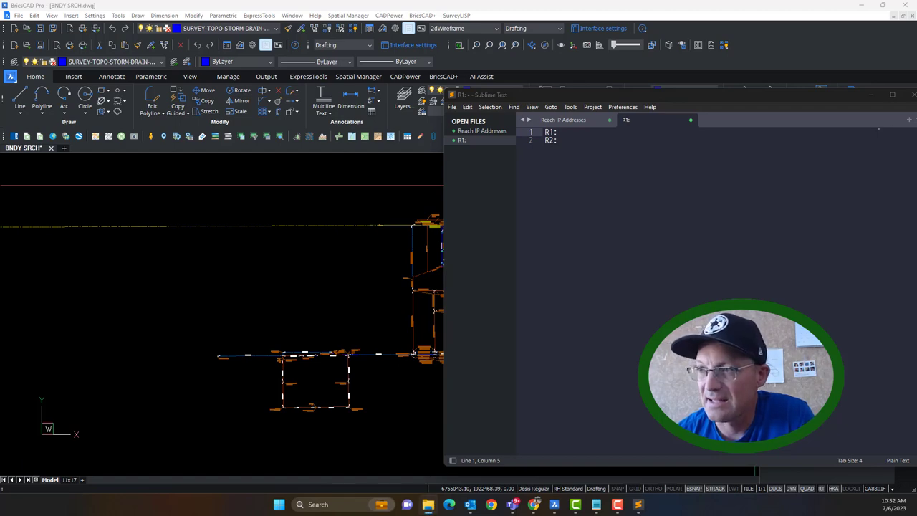
pyautogui.moveTo(916, 107); pyautogui.dragTo(720, 61)
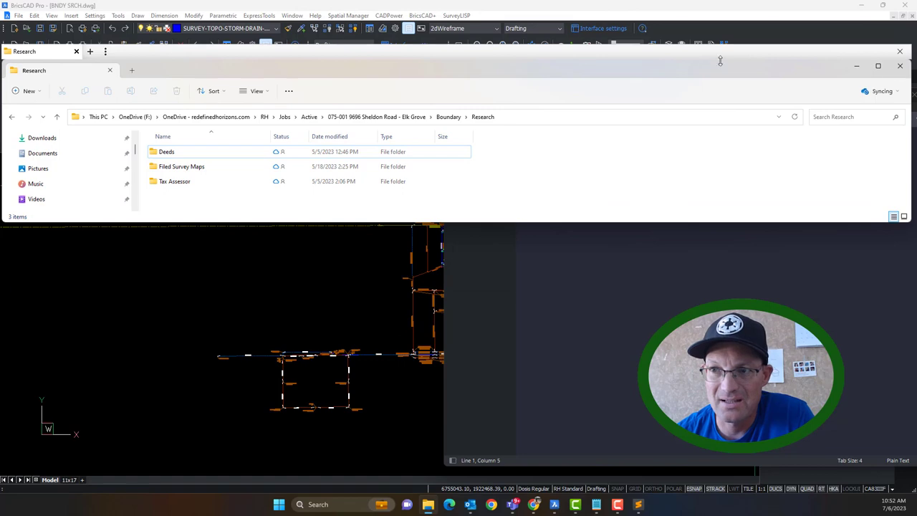
# Find DN 202211071109.pdf under Deeds > Subject Parcels, then centre the note window
pyautogui.click(875, 66)
pyautogui.doubleClick(172, 109)
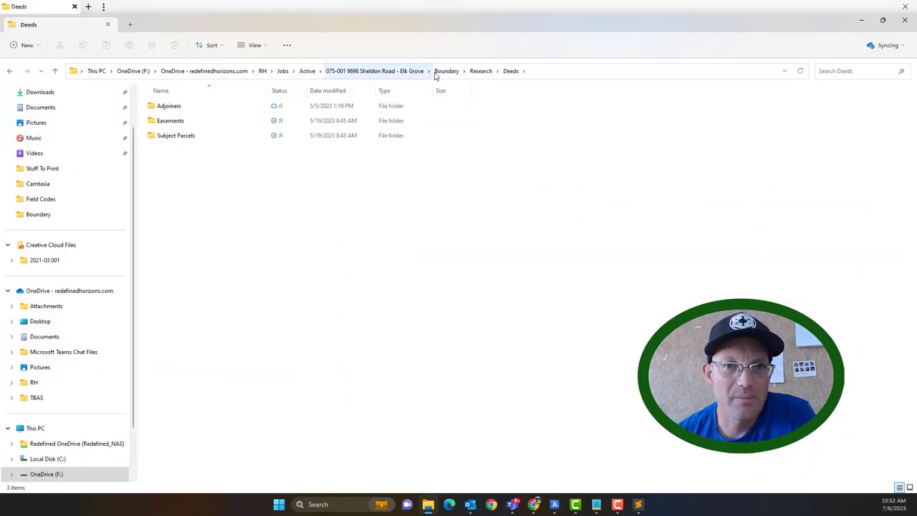
pyautogui.click(189, 140)
pyautogui.doubleClick(189, 138)
pyautogui.click(182, 108)
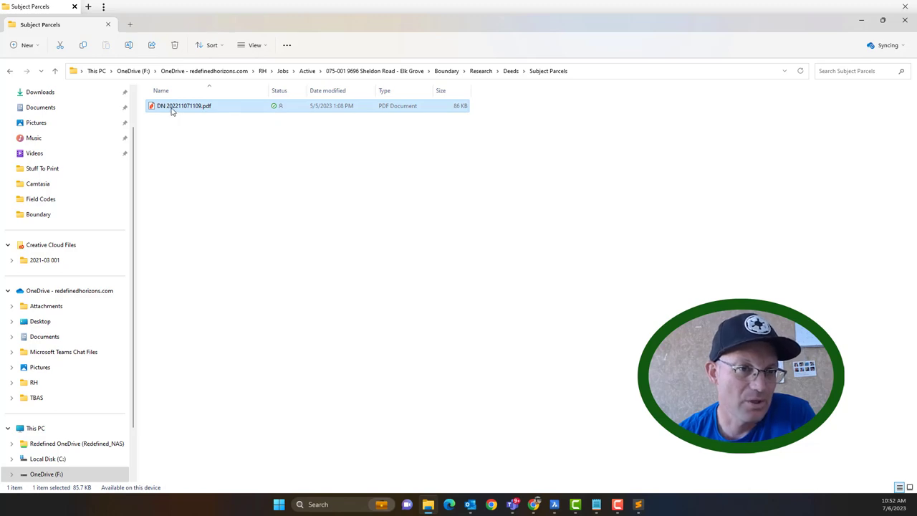
pyautogui.moveTo(419, 7); pyautogui.dragTo(916, 3)
pyautogui.moveTo(698, 121); pyautogui.dragTo(466, 135)
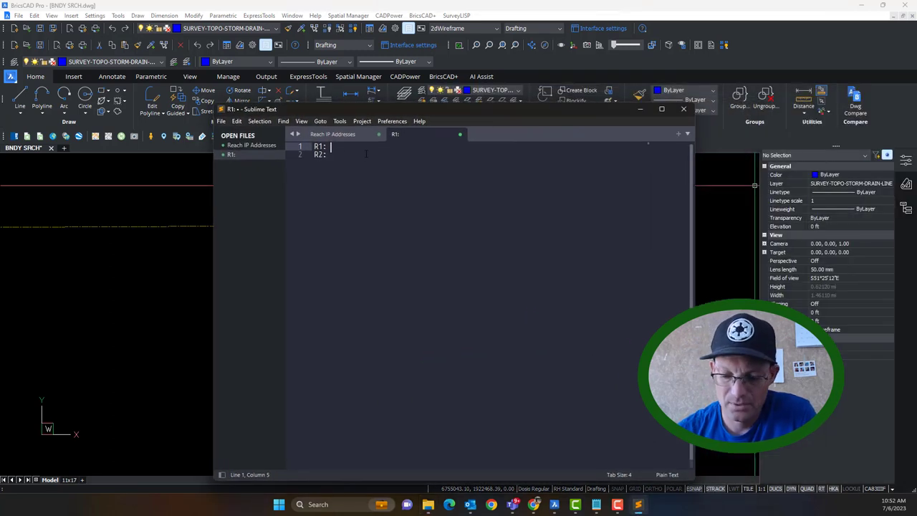
pyautogui.write('DN')
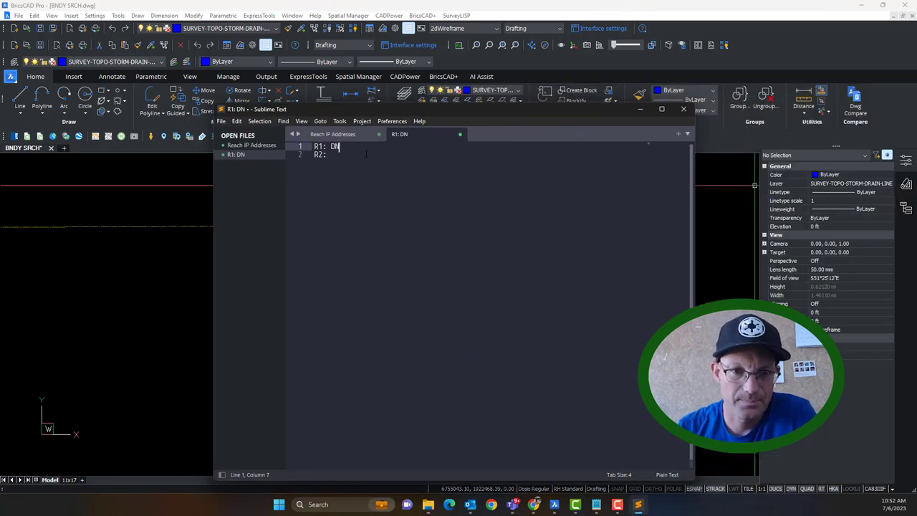
pyautogui.write(' 2022-')
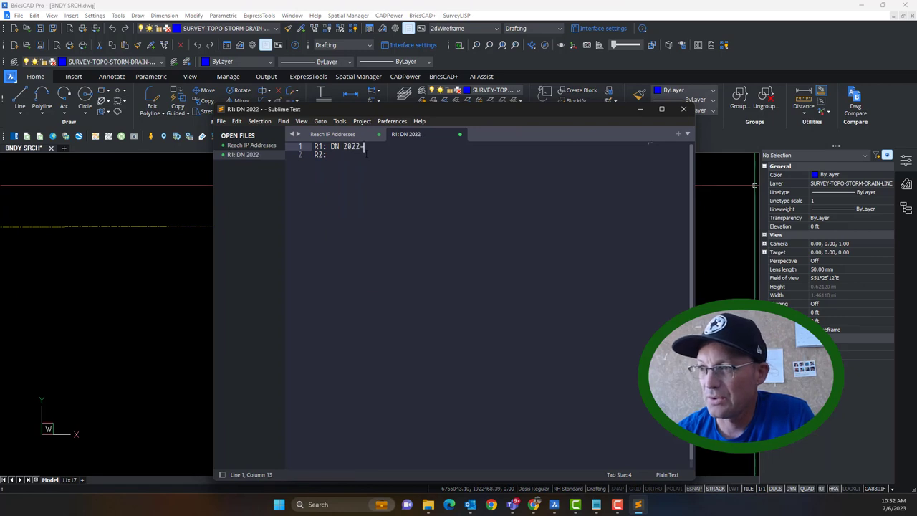
pyautogui.write('11071109')
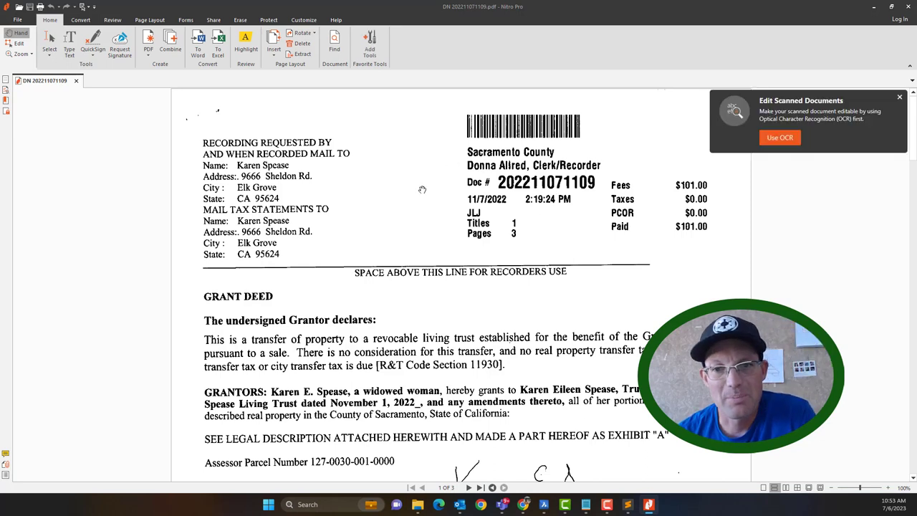
# Scroll through the grant deed's pages in Nitro Pro, then close the PDF
pyautogui.scroll(-8, 432, 209)
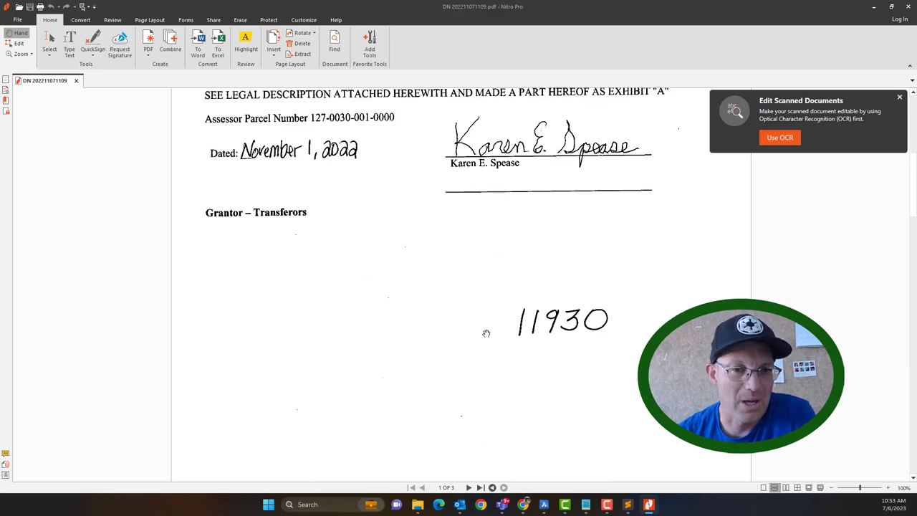
pyautogui.scroll(8, 486, 333)
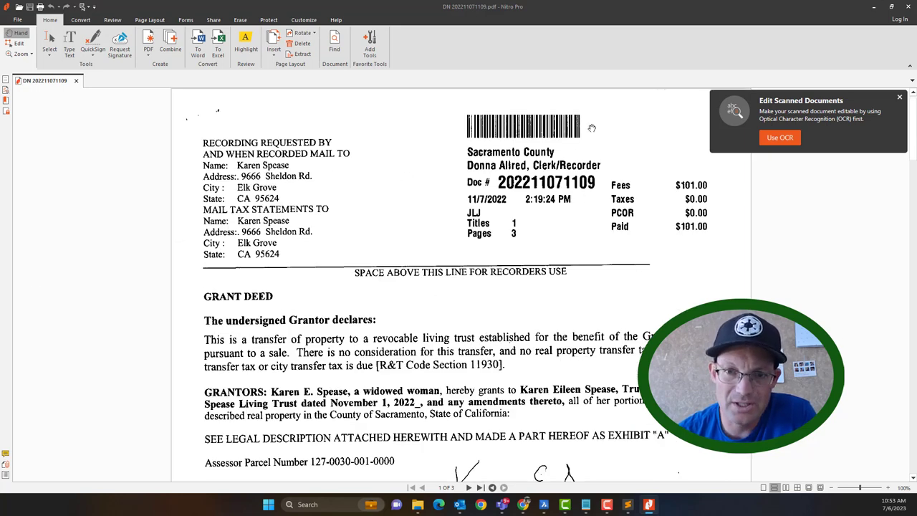
pyautogui.click(908, 7)
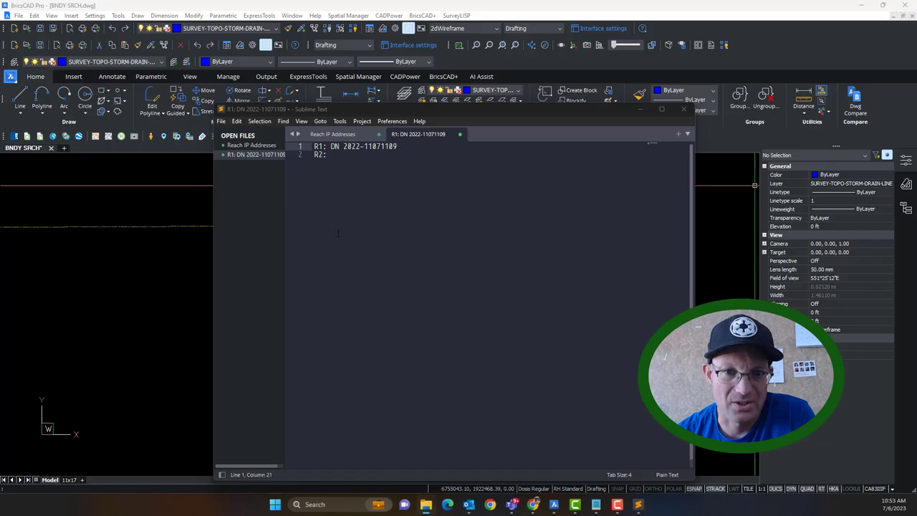
# Below R2:, add a --- separator and the legend line 'DN: DOCUMENT NUMBER'
pyautogui.click(359, 146)
pyautogui.click(359, 157)
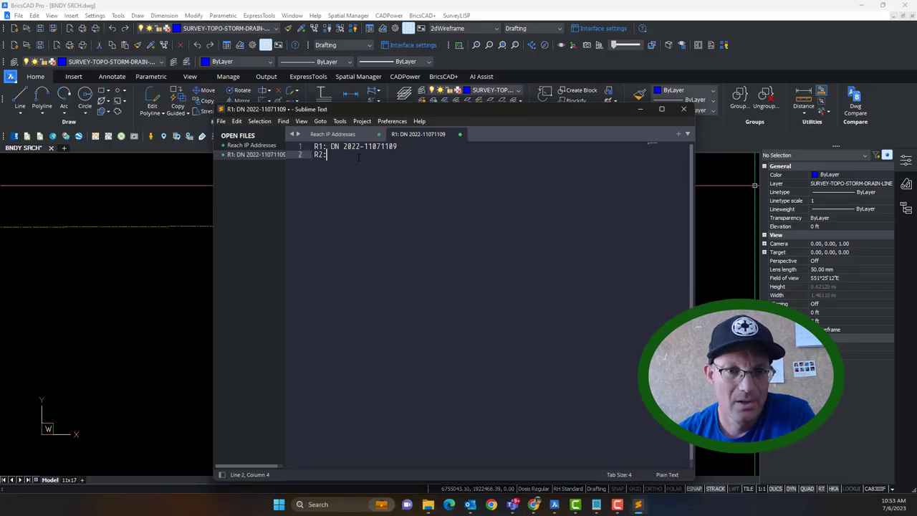
pyautogui.press('Return')
pyautogui.press('Return')
pyautogui.press('Return')
pyautogui.press('Return')
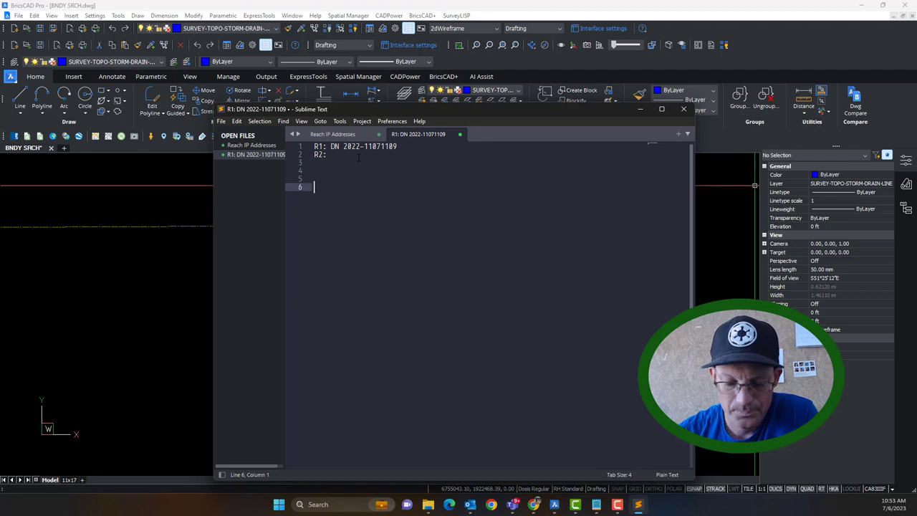
pyautogui.write('---')
pyautogui.press('Return')
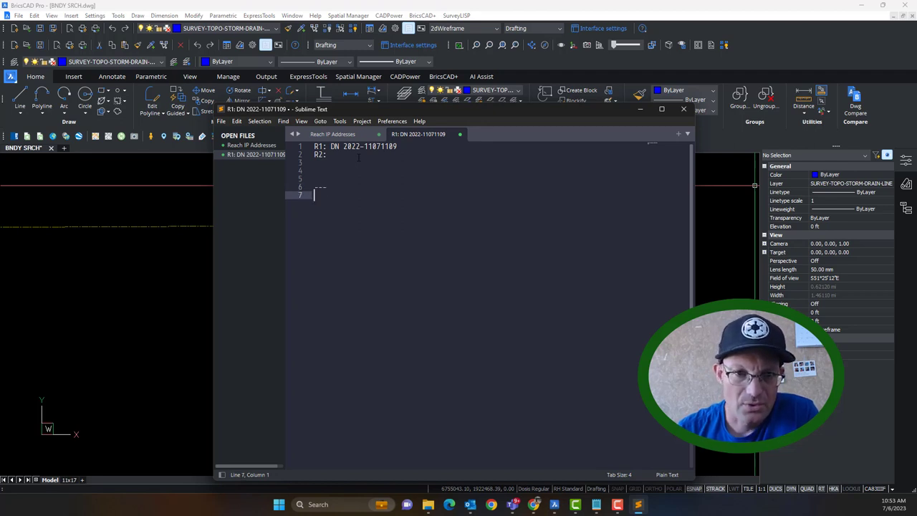
pyautogui.write('DN: ')
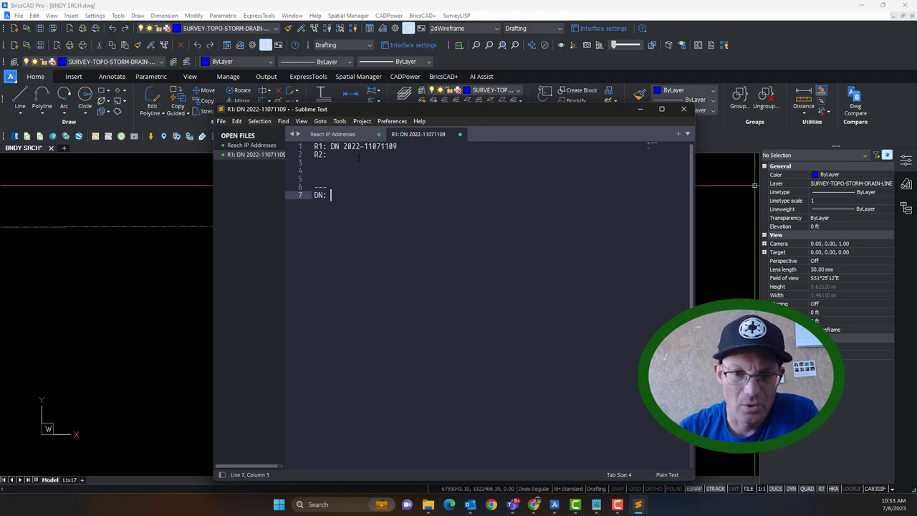
pyautogui.write('DOC')
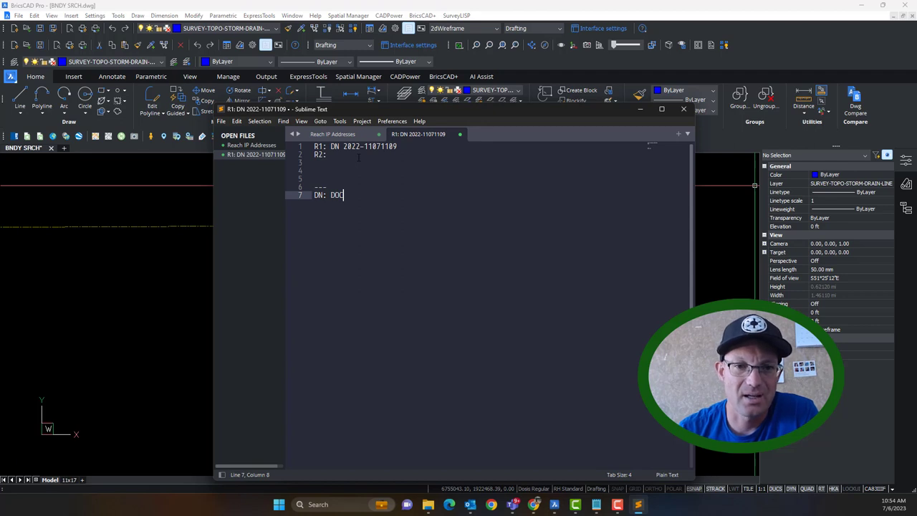
pyautogui.write('UMENT NUMBER')
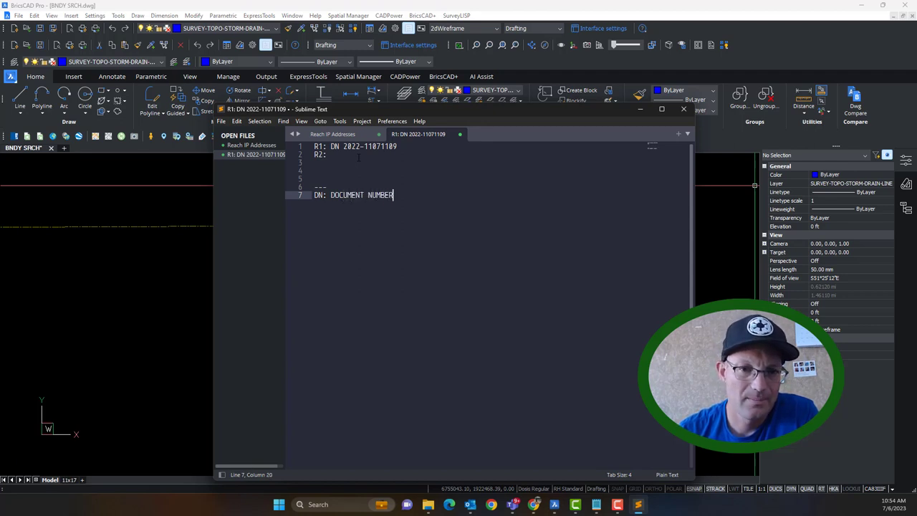
pyautogui.press('Return')
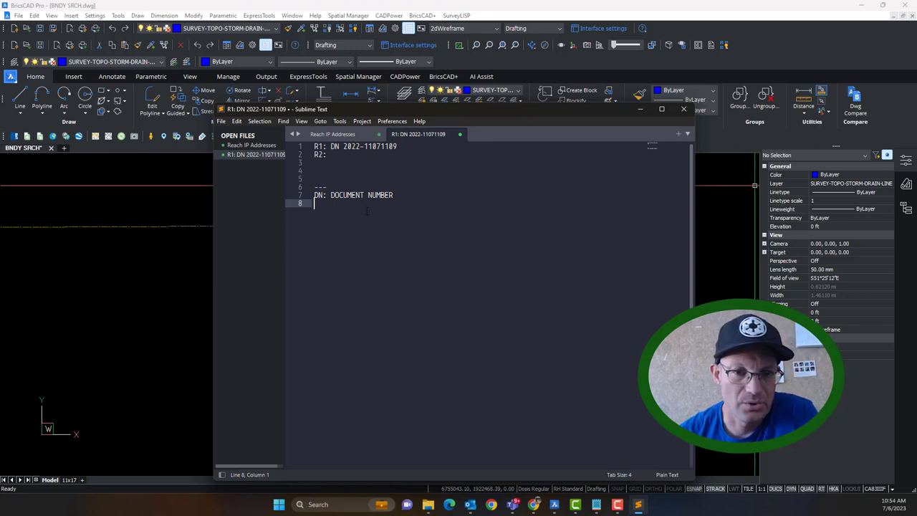
pyautogui.click(364, 157)
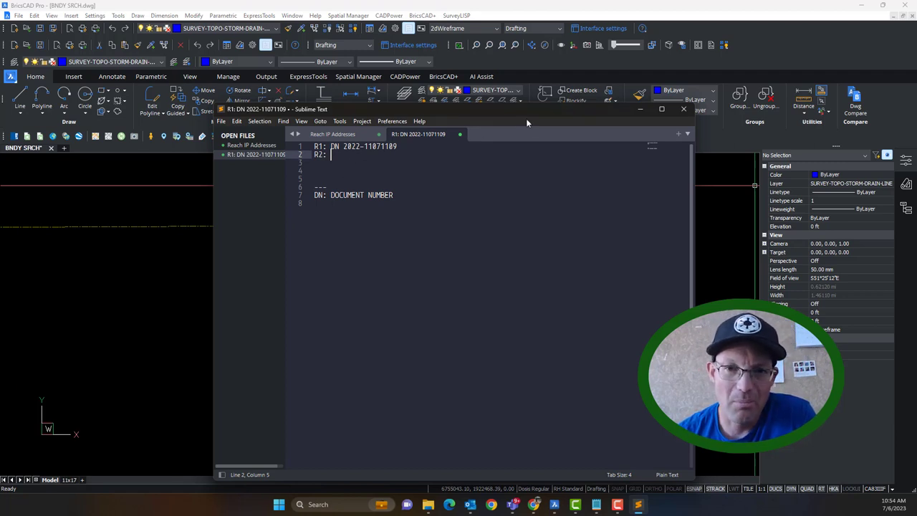
# Move the note to the right edge and zoom and pan to the boundary parcels
pyautogui.moveTo(526, 108)
pyautogui.mouseDown()
pyautogui.moveTo(791, 115)
pyautogui.moveTo(815, 63)
pyautogui.mouseUp()
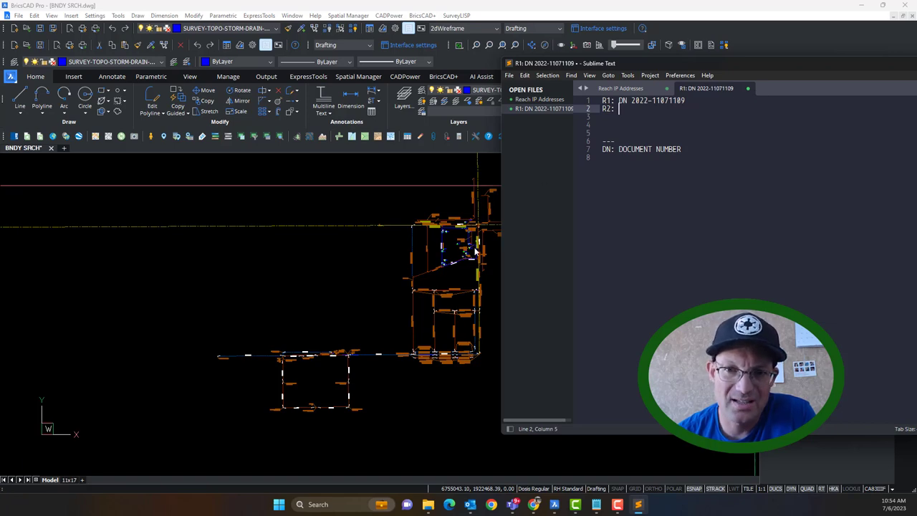
pyautogui.scroll(2, 474, 250)
pyautogui.moveTo(454, 263); pyautogui.dragTo(316, 285, button='middle')
pyautogui.click(638, 504)
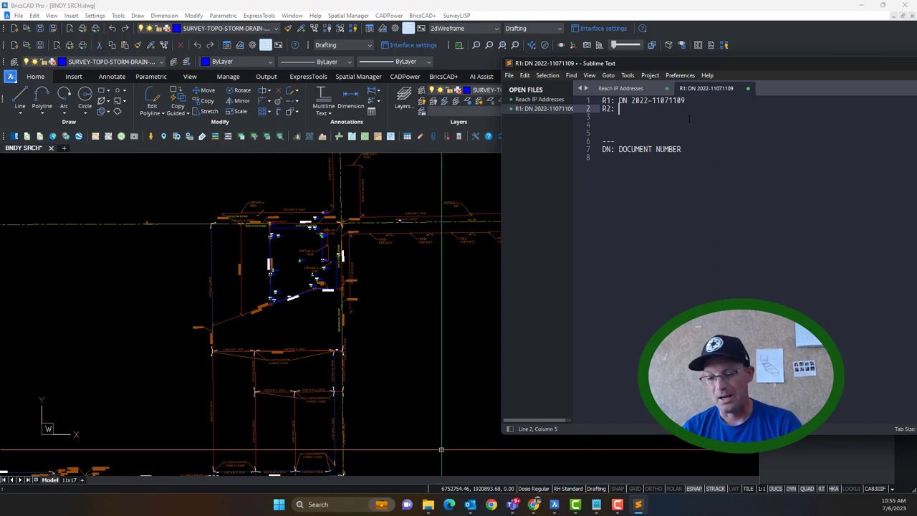
# Fill R2 with PM 38-052 and add an R3 line with an RS survey reference
pyautogui.press('Down')
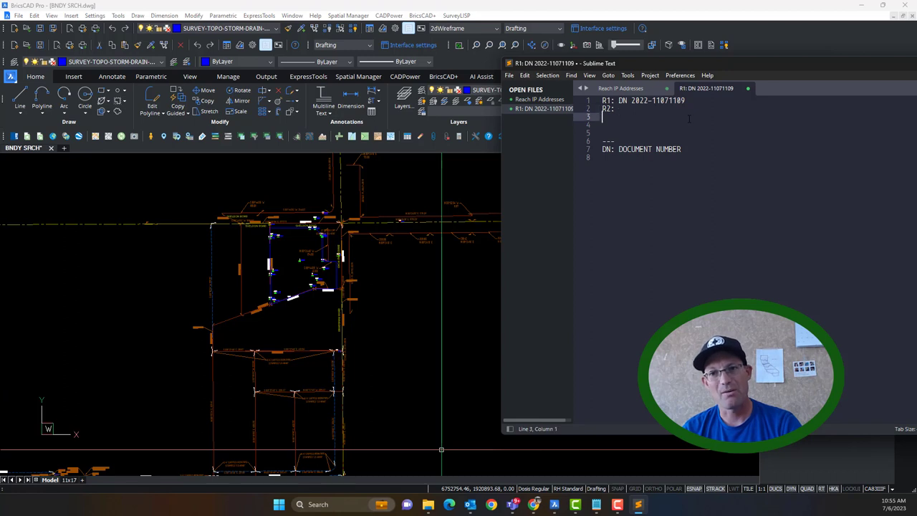
pyautogui.write('R')
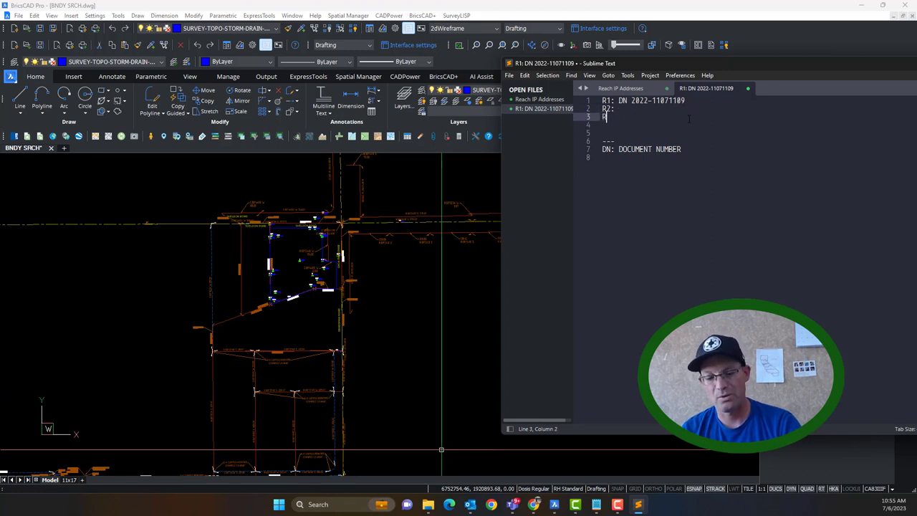
pyautogui.write('3')
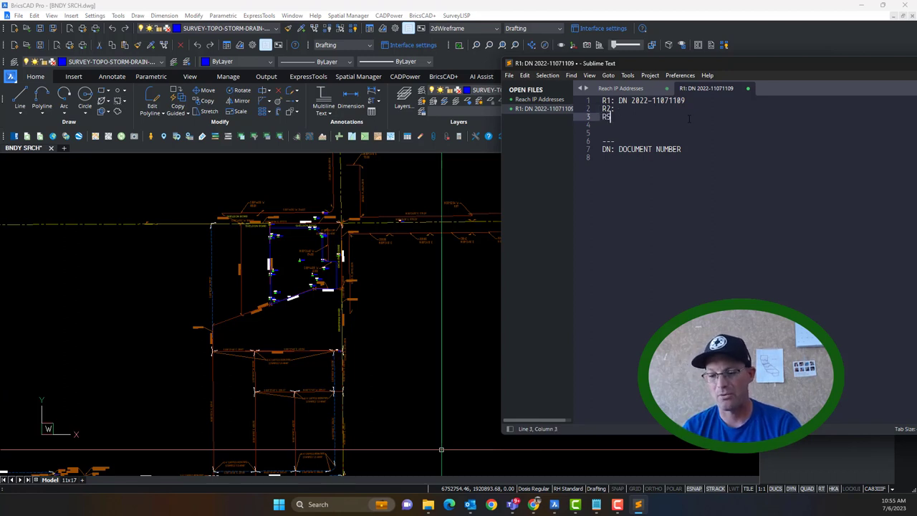
pyautogui.write(':')
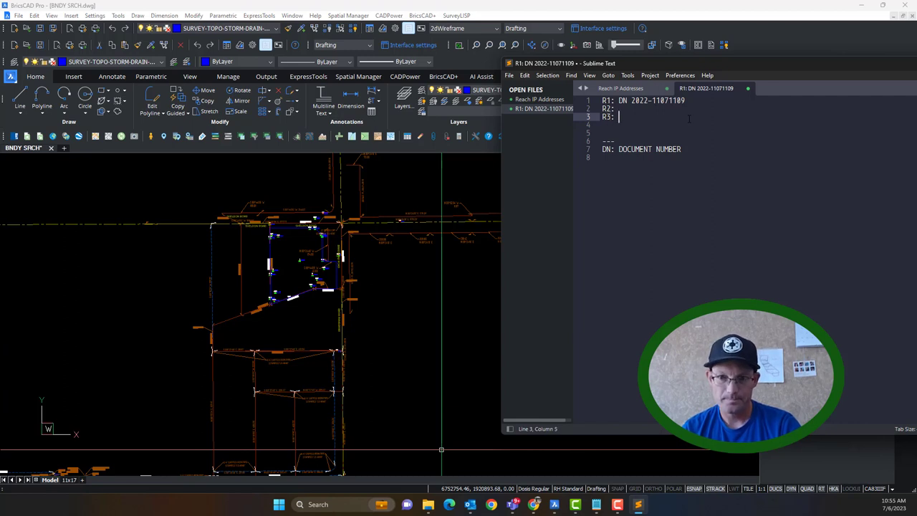
pyautogui.press('Up')
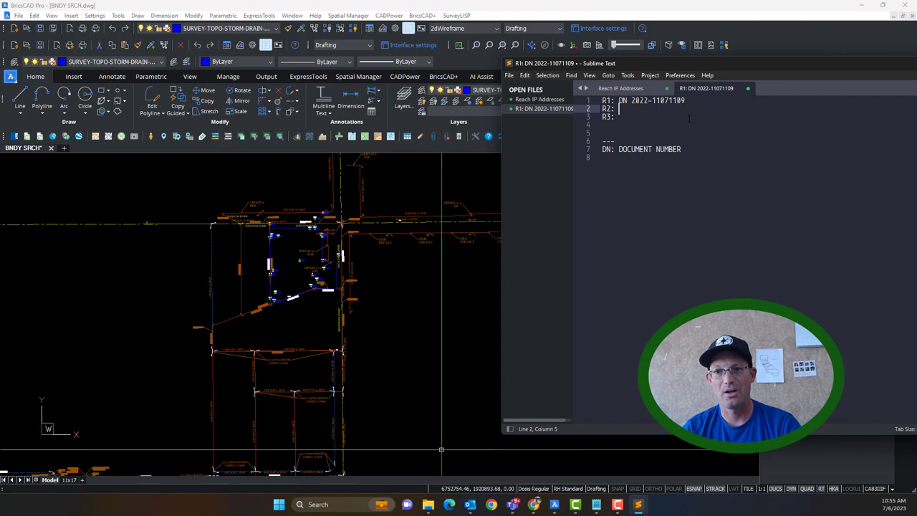
pyautogui.write('PM')
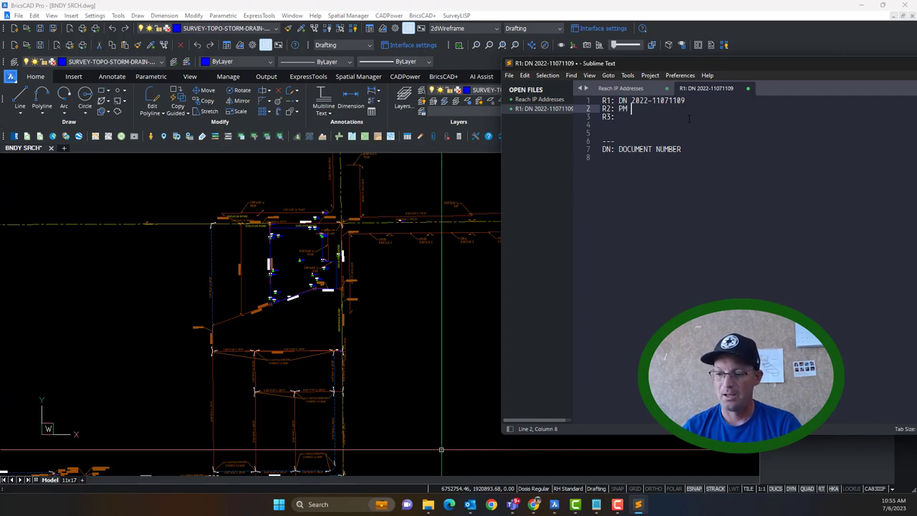
pyautogui.write(' 38-052')
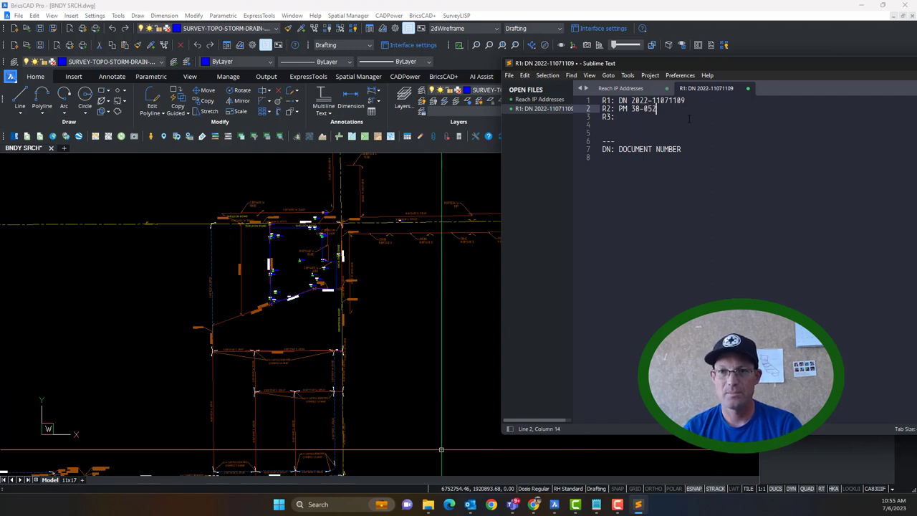
pyautogui.press('Down')
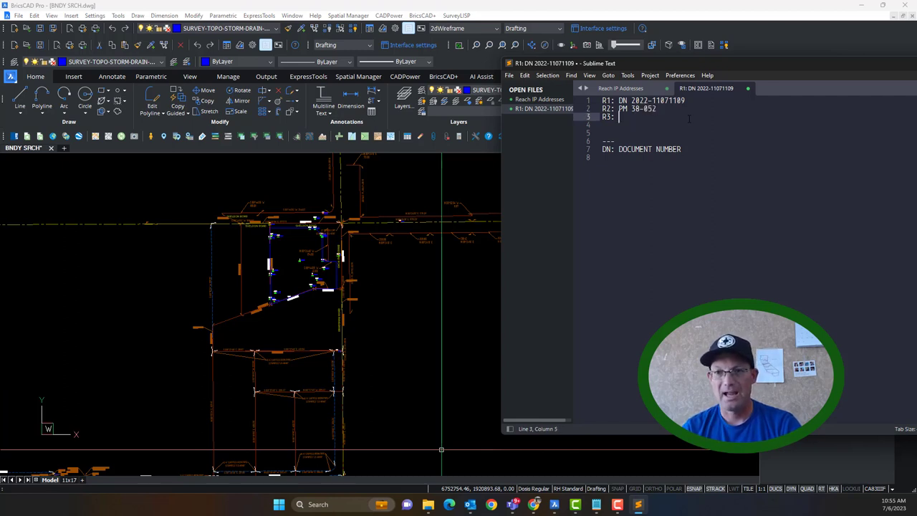
pyautogui.write('RS ')
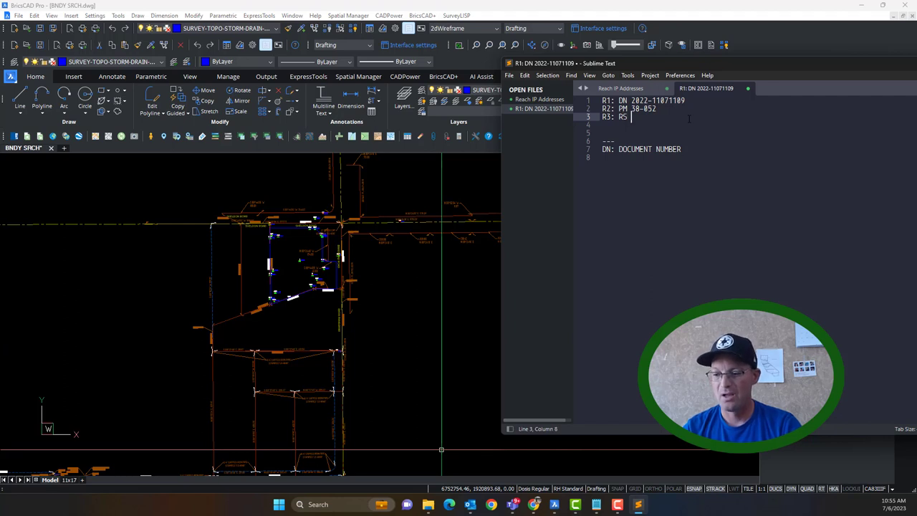
pyautogui.write('25-')
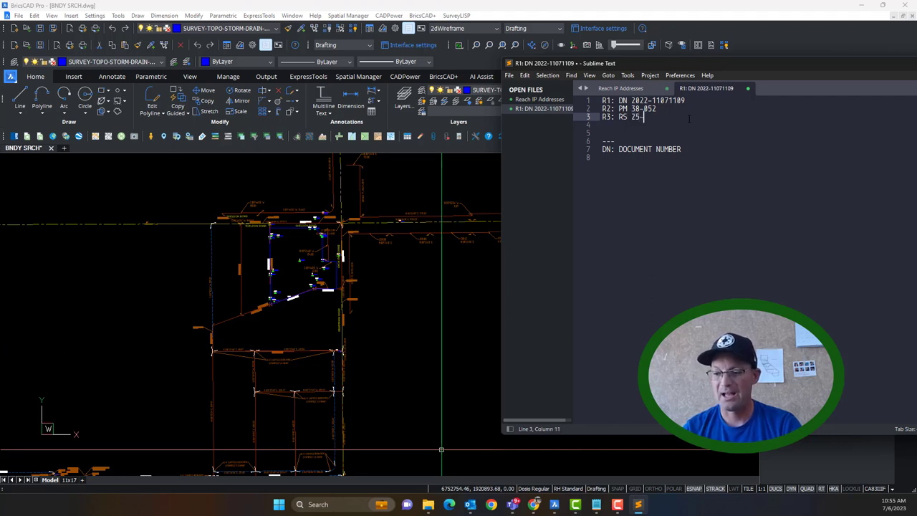
pyautogui.write('088')
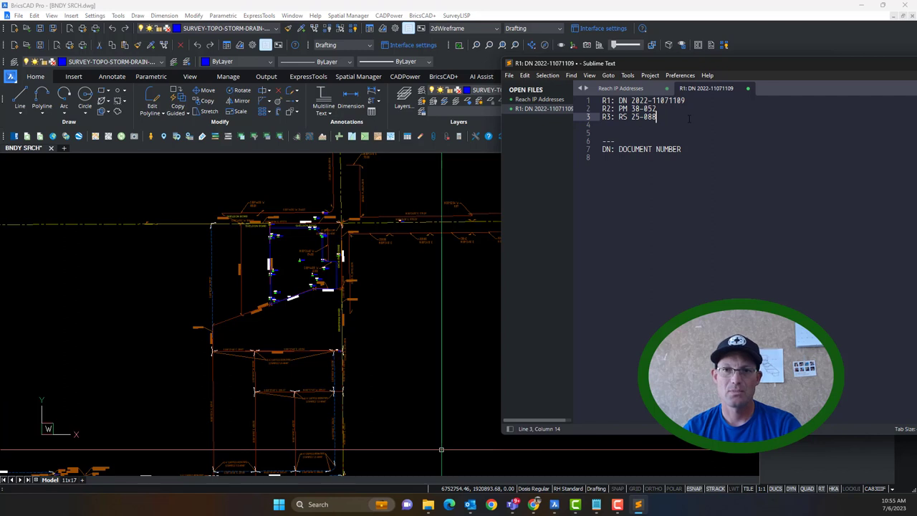
pyautogui.press('Left')
pyautogui.press('Left')
pyautogui.press('Left')
pyautogui.press('Left')
pyautogui.press('BackSpace')
# Correct the R3 number to RS 35-088 and delete the PM 38-052 line
pyautogui.write('3')
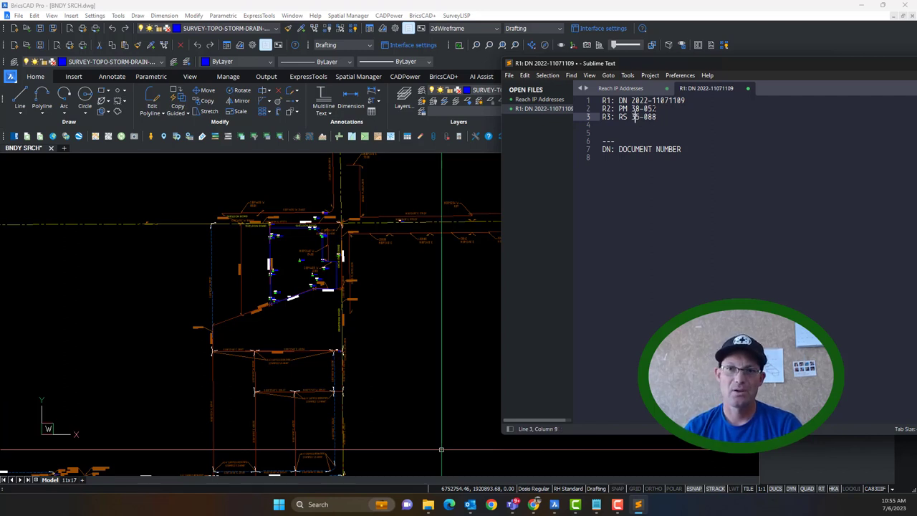
pyautogui.click(651, 109)
pyautogui.press('Right')
pyautogui.moveTo(665, 119); pyautogui.dragTo(619, 117)
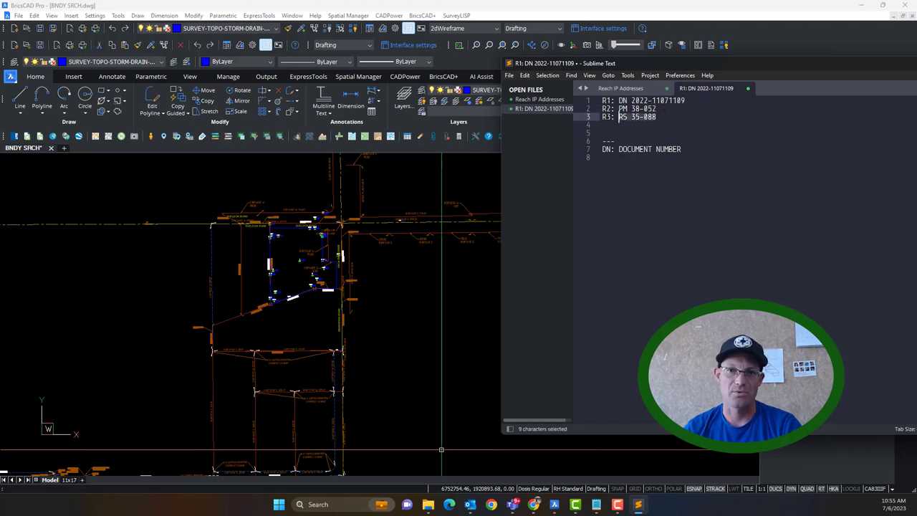
pyautogui.moveTo(671, 108); pyautogui.dragTo(603, 110)
pyautogui.press('Delete')
pyautogui.press('Delete')
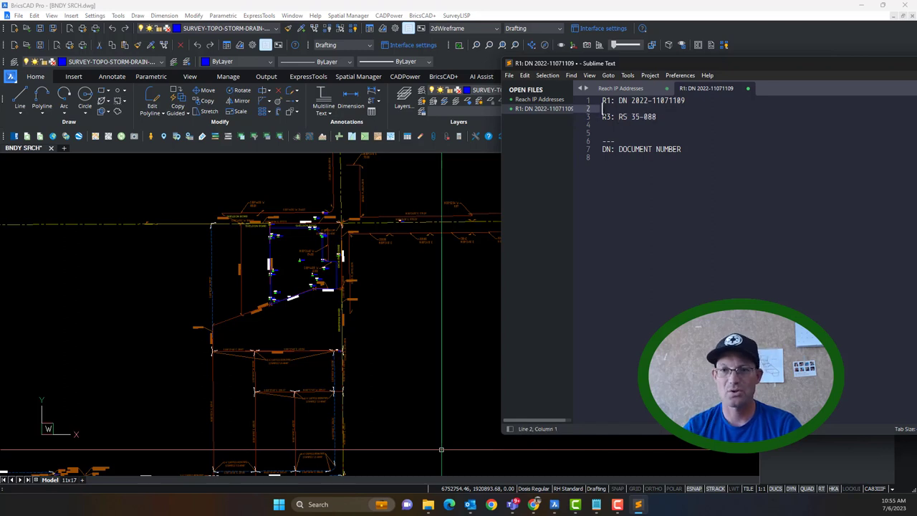
# Relabel R3 as R2 so RS 35-088 sits directly under R1, and select it
pyautogui.click(606, 108)
pyautogui.press('Delete')
pyautogui.write('2')
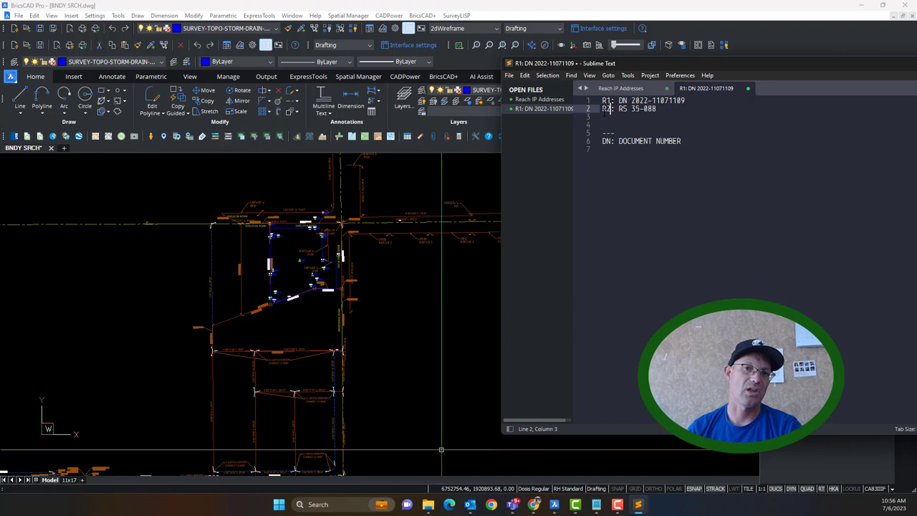
pyautogui.press('End')
pyautogui.hotkey('shift', 'Left')
pyautogui.hotkey('shift', 'Left')
pyautogui.hotkey('shift', 'Left')
pyautogui.hotkey('shift', 'Left')
pyautogui.hotkey('shift', 'Left')
pyautogui.hotkey('shift', 'Left')
pyautogui.hotkey('shift', 'Left')
pyautogui.hotkey('shift', 'Left')
pyautogui.hotkey('shift', 'Left')
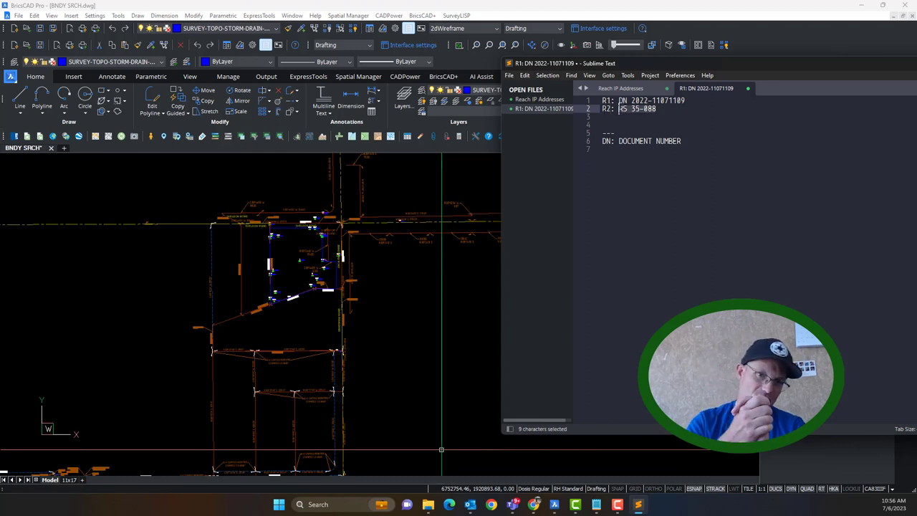
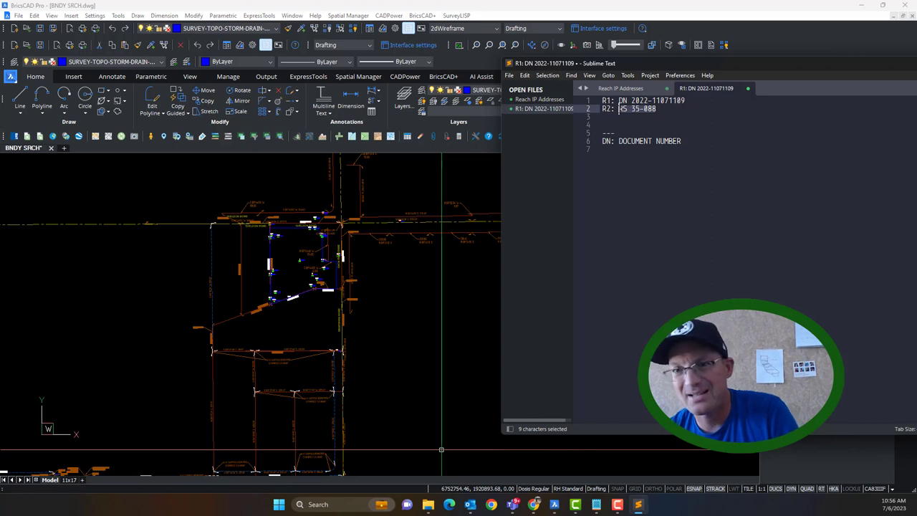
# Delete the KS 35-088 entry from line 2 and bring the BNDY SRCH.dwg drawing forward
pyautogui.press('BackSpace')
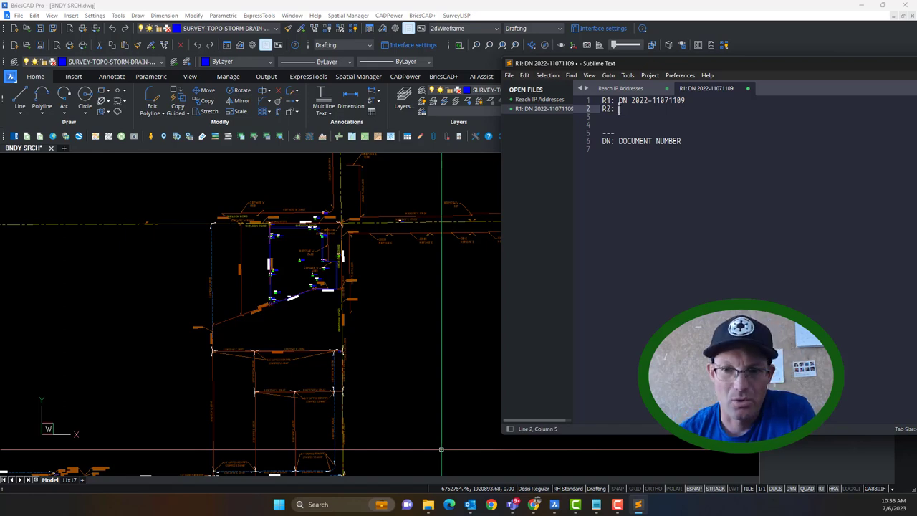
pyautogui.click(370, 358)
# Pan and zoom around the BNDY SRCH boundary drawing to survey it
pyautogui.click(356, 321)
pyautogui.moveTo(463, 377); pyautogui.dragTo(511, 299, button='middle')
pyautogui.scroll(-2, 511, 299)
pyautogui.moveTo(442, 321)
pyautogui.mouseDown(button='middle')
pyautogui.moveTo(437, 339)
pyautogui.moveTo(472, 337)
pyautogui.mouseUp(button='middle')
pyautogui.scroll(1, 442, 279)
pyautogui.scroll(-1, 442, 276)
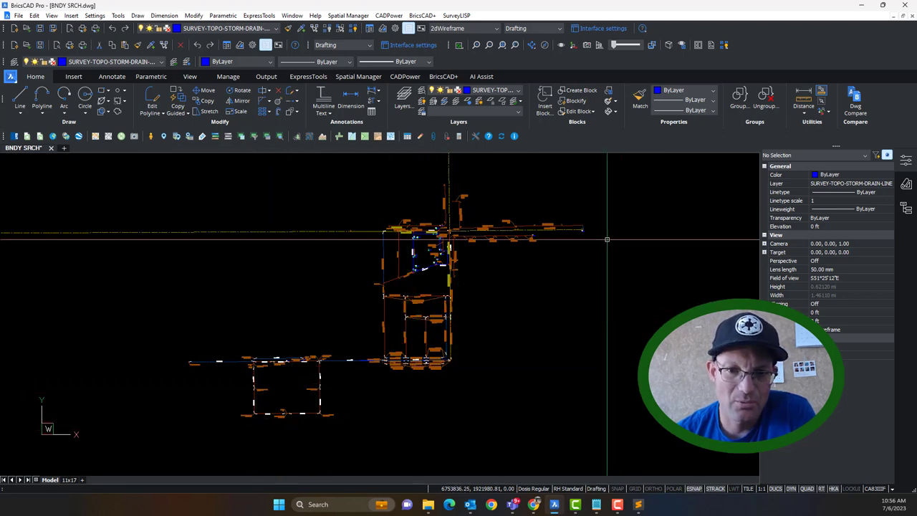
pyautogui.scroll(2, 482, 234)
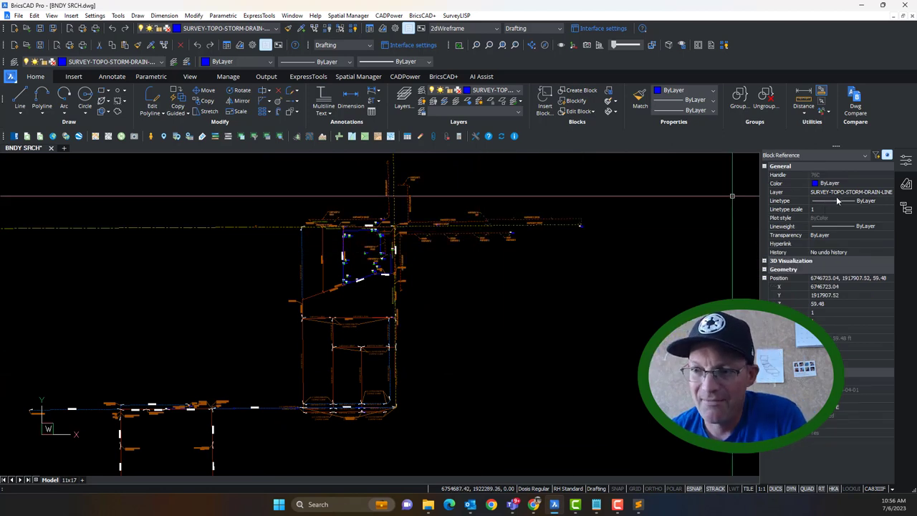
# Inspect two block references' properties, then bring up the Deeds research folder
pyautogui.press('Escape')
pyautogui.moveTo(282, 333); pyautogui.dragTo(332, 256, button='middle')
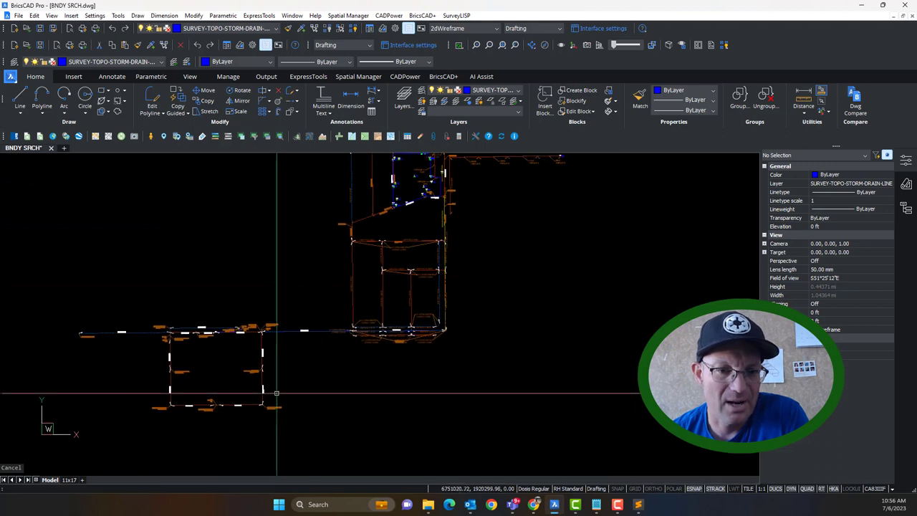
pyautogui.click(283, 393)
pyautogui.click(243, 362)
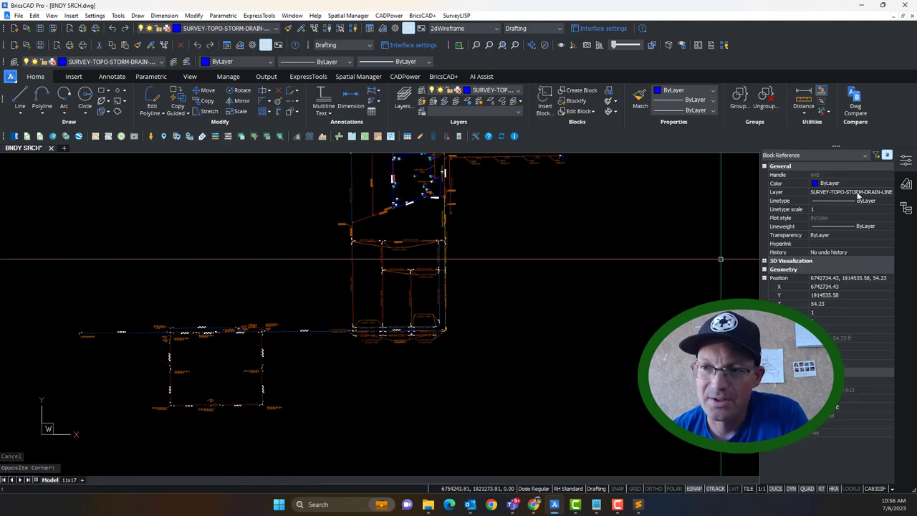
pyautogui.moveTo(441, 267); pyautogui.dragTo(394, 339, button='middle')
pyautogui.press('Escape')
pyautogui.moveTo(499, 315)
pyautogui.mouseDown(button='middle')
pyautogui.moveTo(551, 299)
pyautogui.moveTo(520, 306)
pyautogui.mouseUp(button='middle')
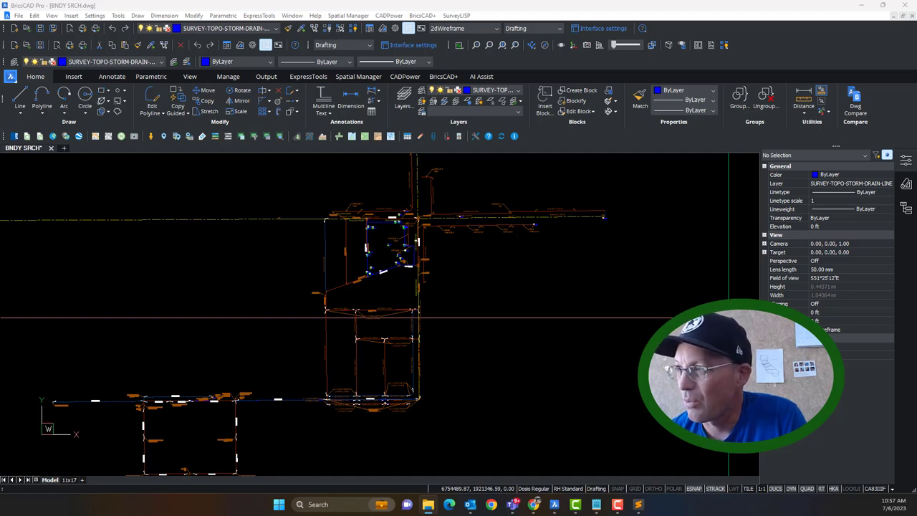
pyautogui.click(428, 505)
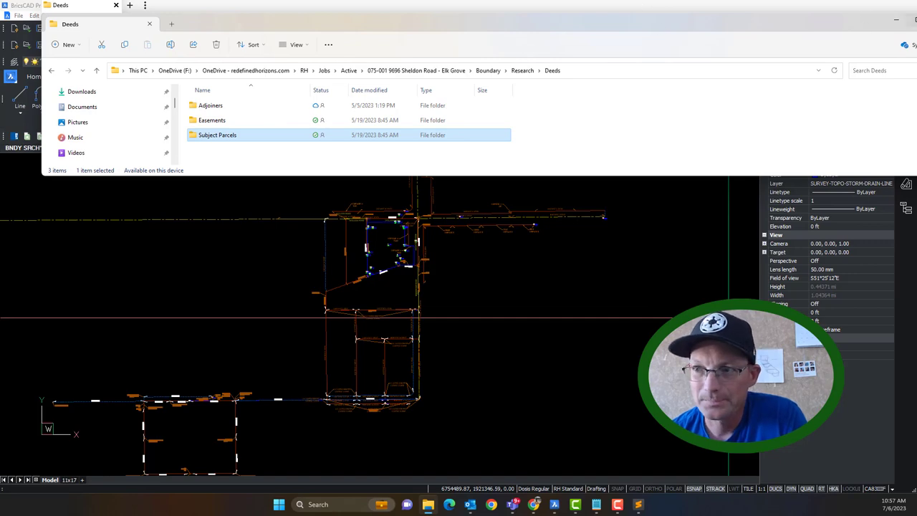
# Maximize Explorer, go up to Research, and open 89 ROS 09.pdf from Filed Survey Maps
pyautogui.click(915, 24)
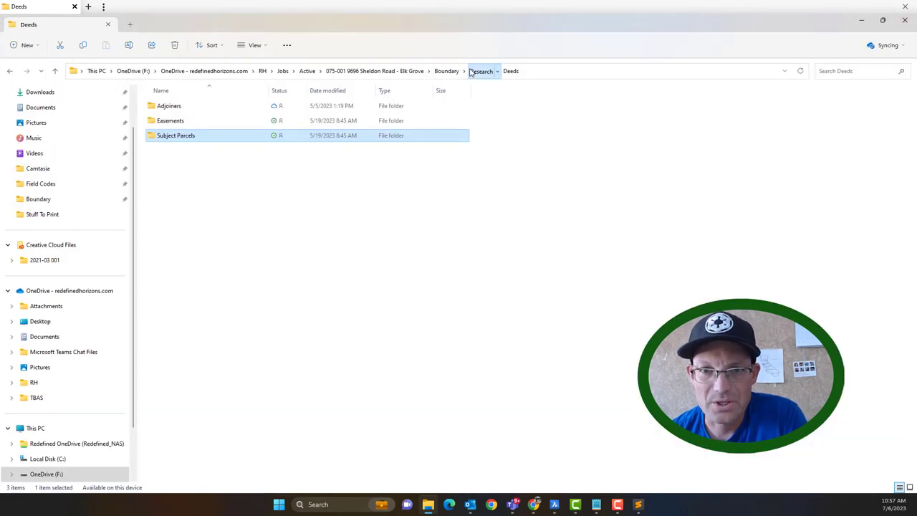
pyautogui.click(478, 70)
pyautogui.doubleClick(187, 122)
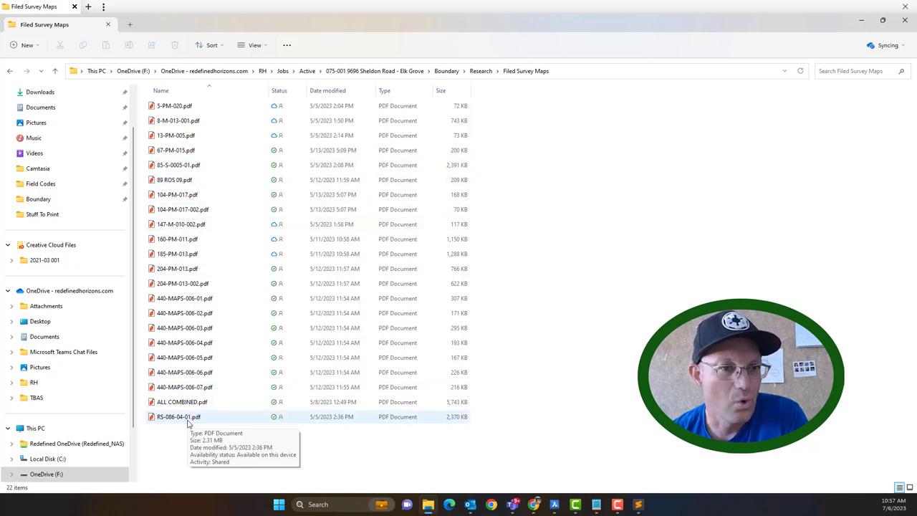
pyautogui.click(171, 183)
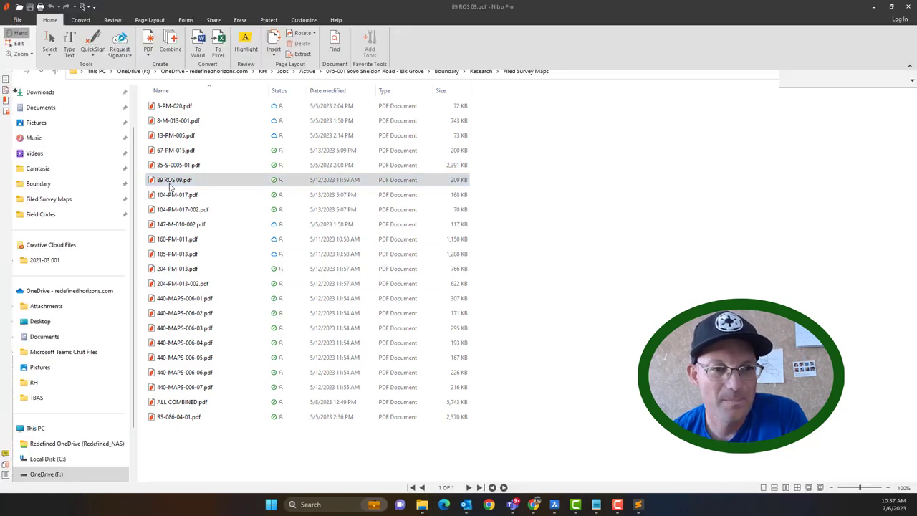
# Look over the 89 ROS 09 survey map, then close it
pyautogui.moveTo(487, 392); pyautogui.dragTo(187, 338)
pyautogui.scroll(-3, 563, 286)
pyautogui.scroll(-3, 573, 281)
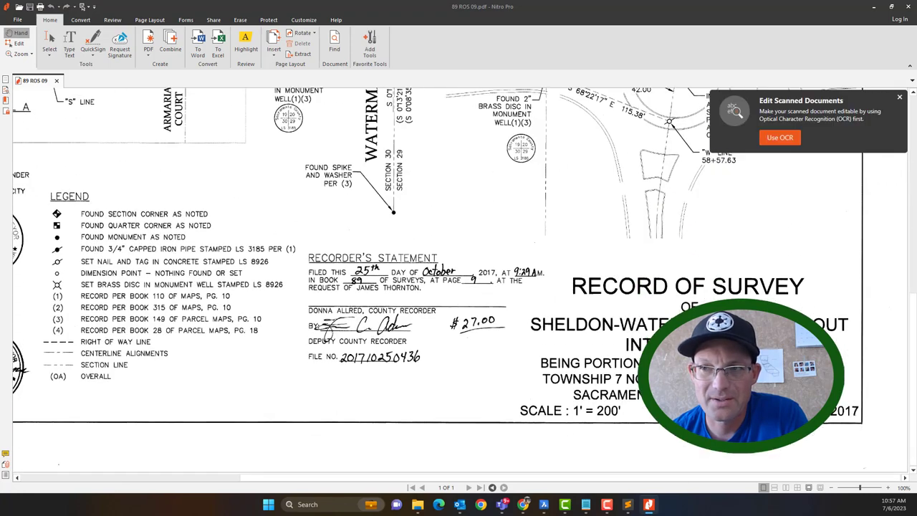
pyautogui.click(904, 7)
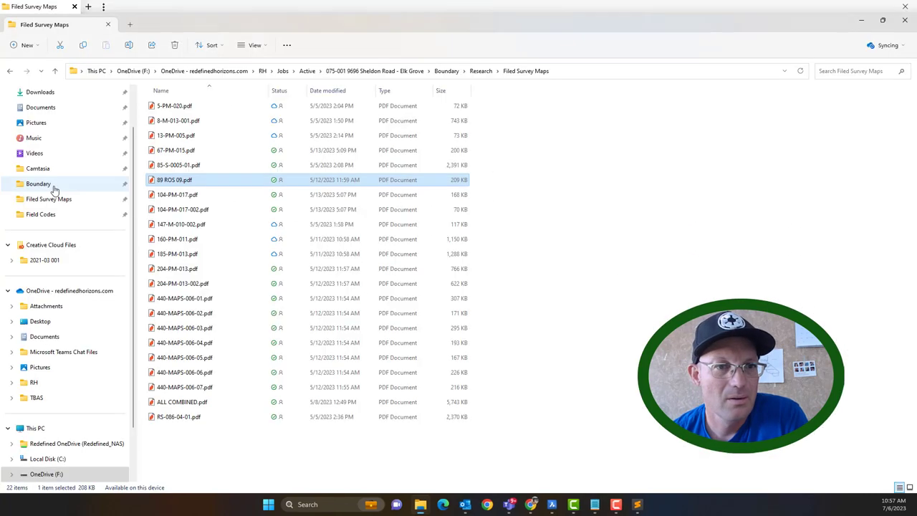
# Open 85-S-0005-01.pdf, check its references area, and close it
pyautogui.click(168, 166)
pyautogui.doubleClick(169, 166)
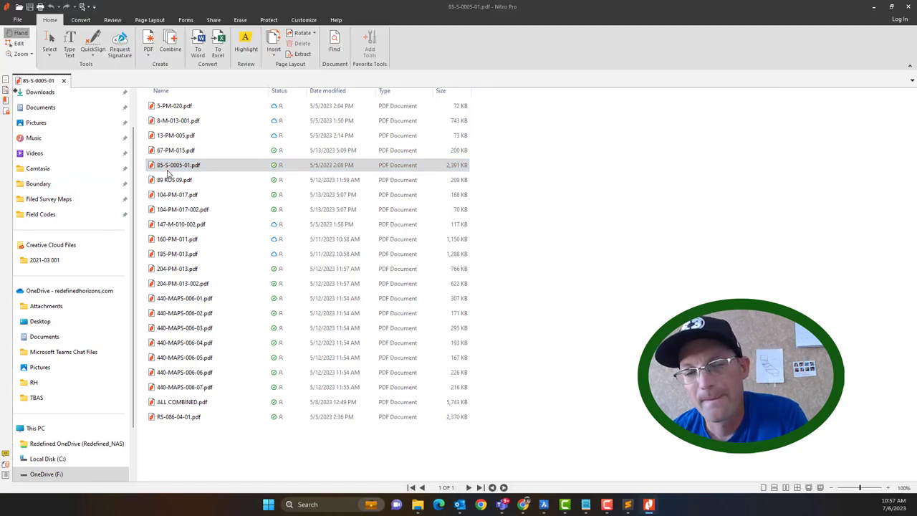
pyautogui.scroll(-2, 707, 222)
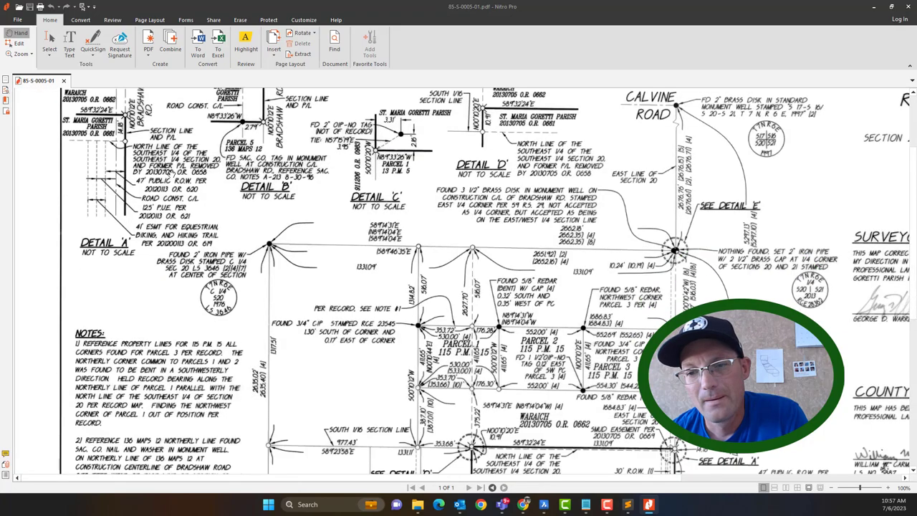
pyautogui.keyDown('ctrl'); pyautogui.scroll(2, 707, 222); pyautogui.keyUp('ctrl')
pyautogui.scroll(-3, 707, 222)
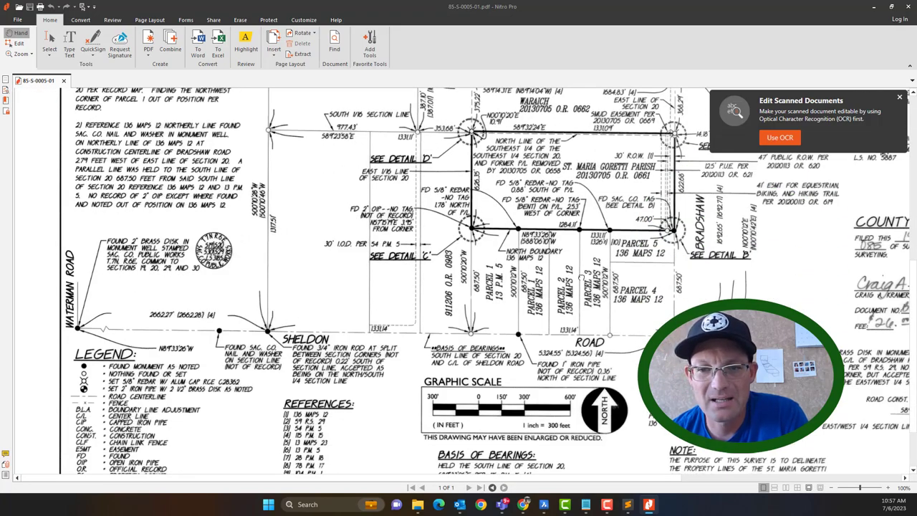
pyautogui.moveTo(581, 278); pyautogui.dragTo(565, 328)
pyautogui.click(908, 7)
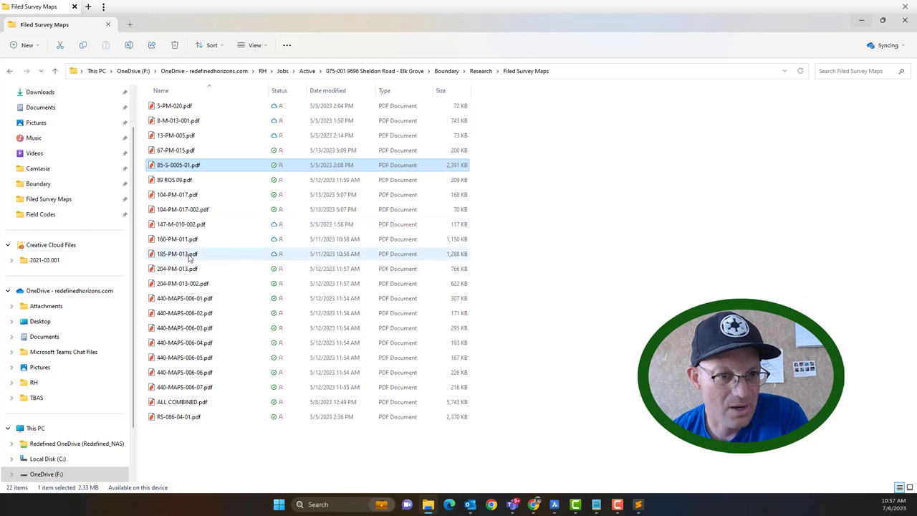
# Open RS-086-04-01.pdf and review its map, title, legend and vicinity map
pyautogui.click(183, 422)
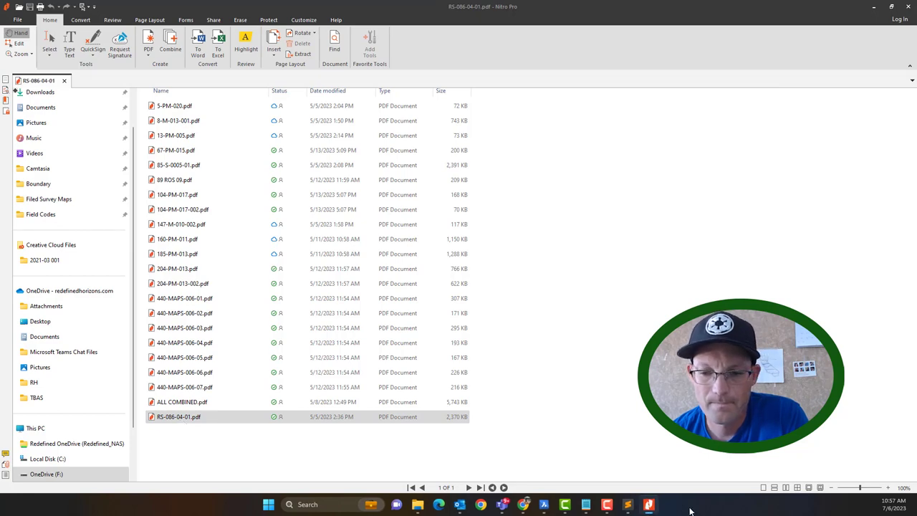
pyautogui.moveTo(648, 504); pyautogui.dragTo(501, 504)
pyautogui.scroll(-1, 489, 267)
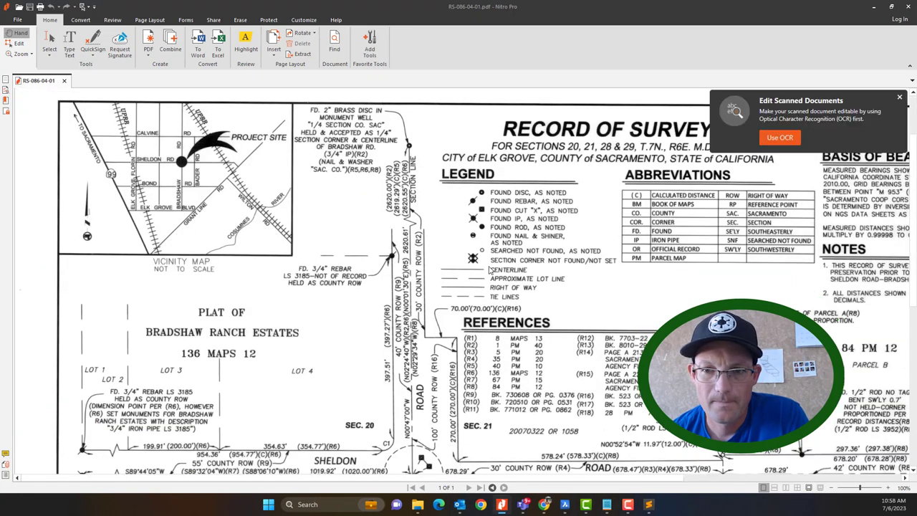
pyautogui.scroll(-3, 490, 268)
pyautogui.scroll(1, 604, 358)
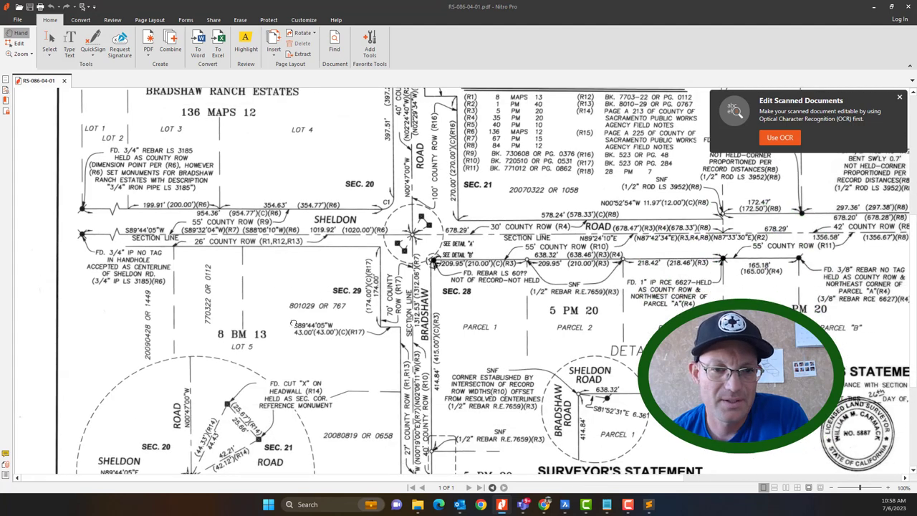
pyautogui.moveTo(623, 345); pyautogui.dragTo(572, 419)
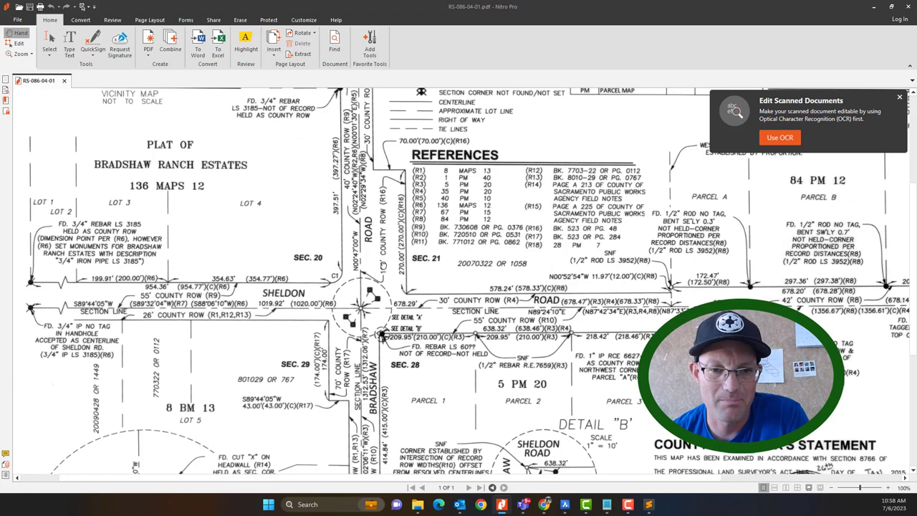
pyautogui.moveTo(480, 205); pyautogui.dragTo(457, 346)
pyautogui.moveTo(524, 351); pyautogui.dragTo(518, 364)
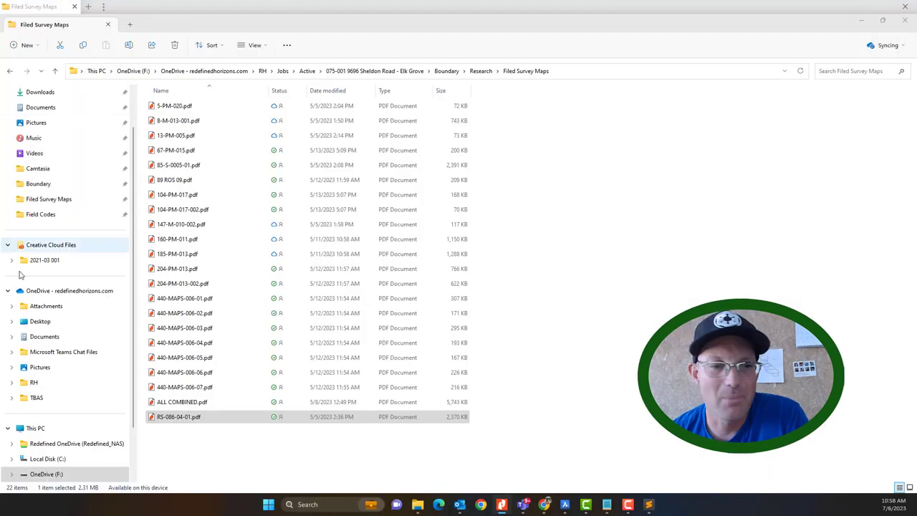
# Complete R2 as RS 86-004 and add the legend line RS: RECORD-OF-SURVEY
pyautogui.click(649, 504)
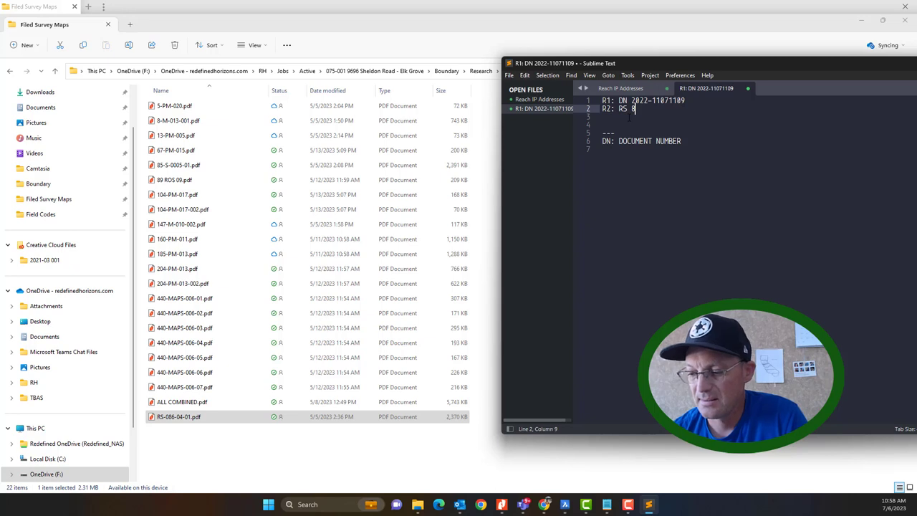
pyautogui.write('9')
pyautogui.press('BackSpace')
pyautogui.write('6')
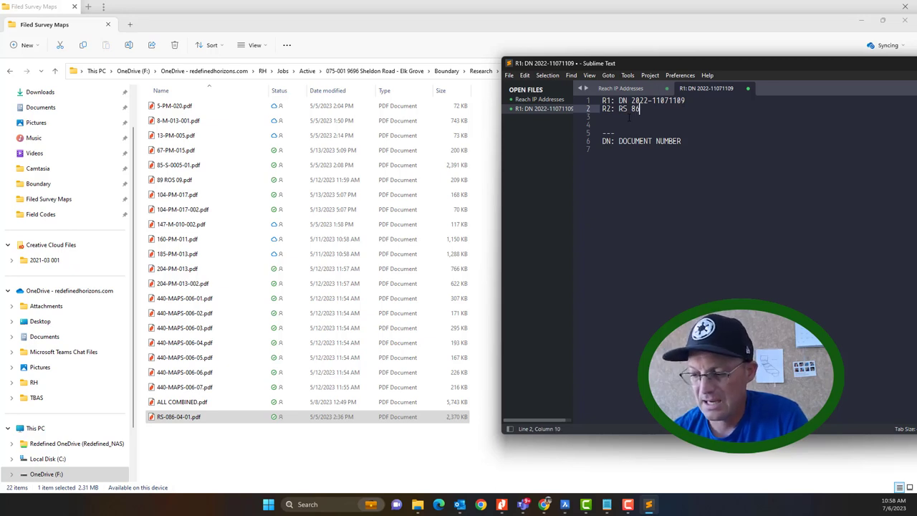
pyautogui.write('-004')
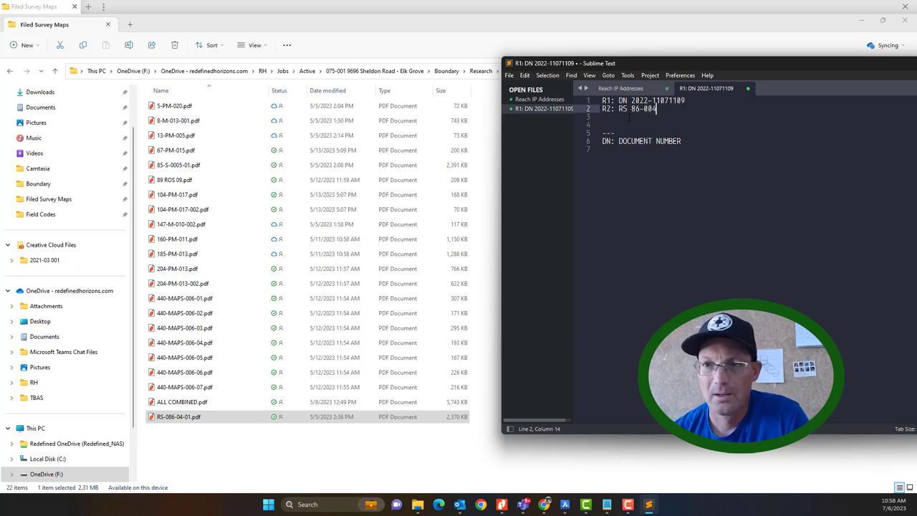
pyautogui.click(652, 150)
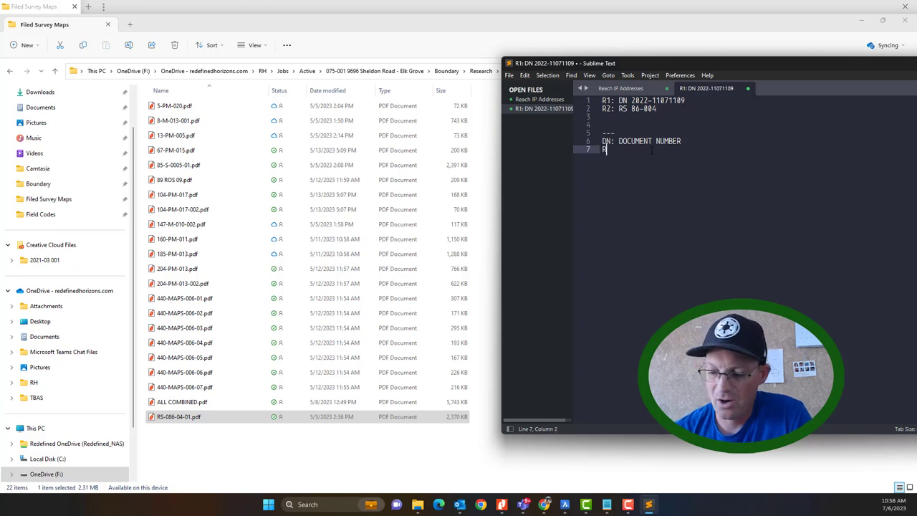
pyautogui.write('RS: ')
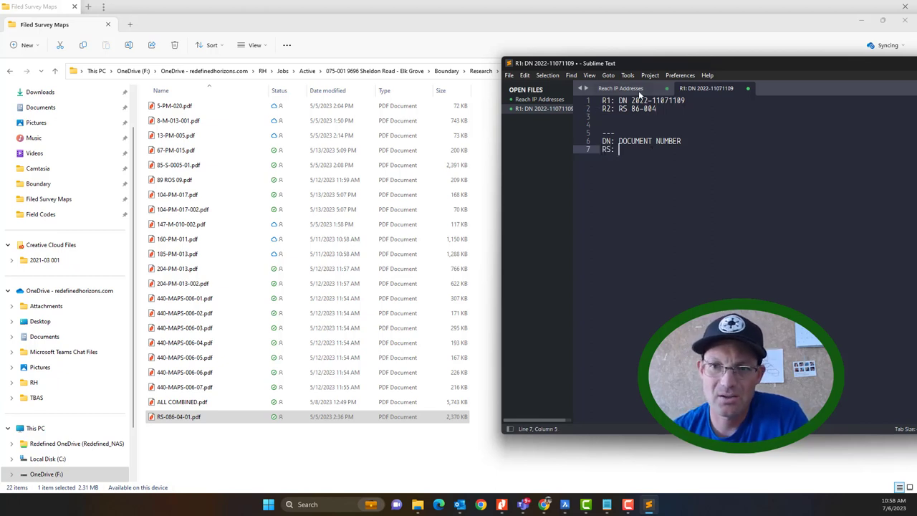
pyautogui.write('R')
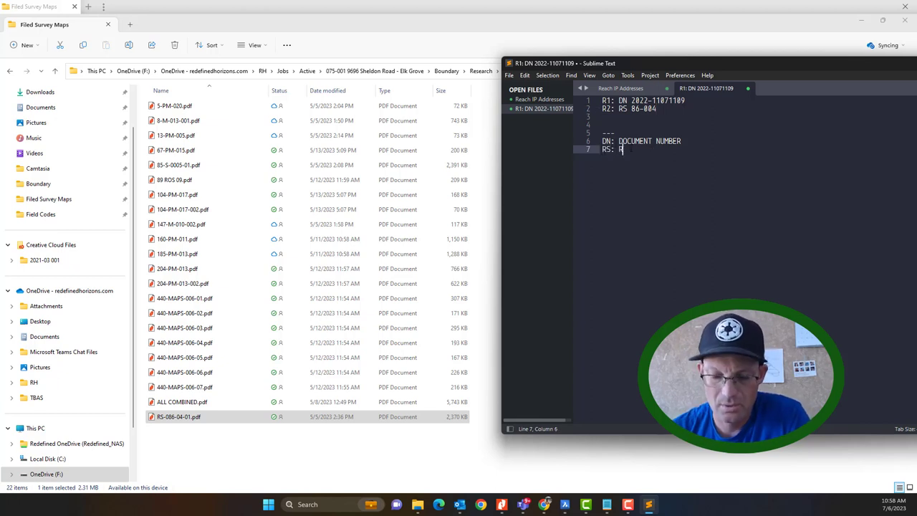
pyautogui.write('ECORD-OF-SURVEY')
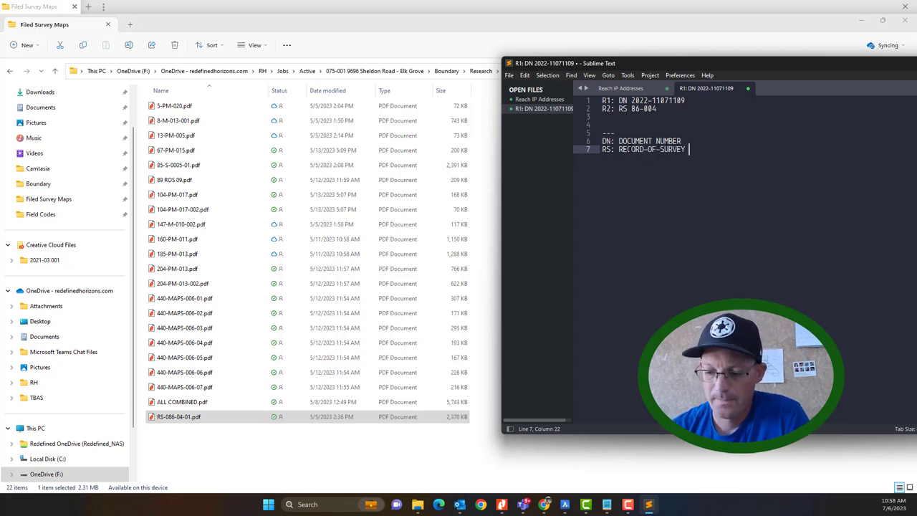
pyautogui.press('BackSpace')
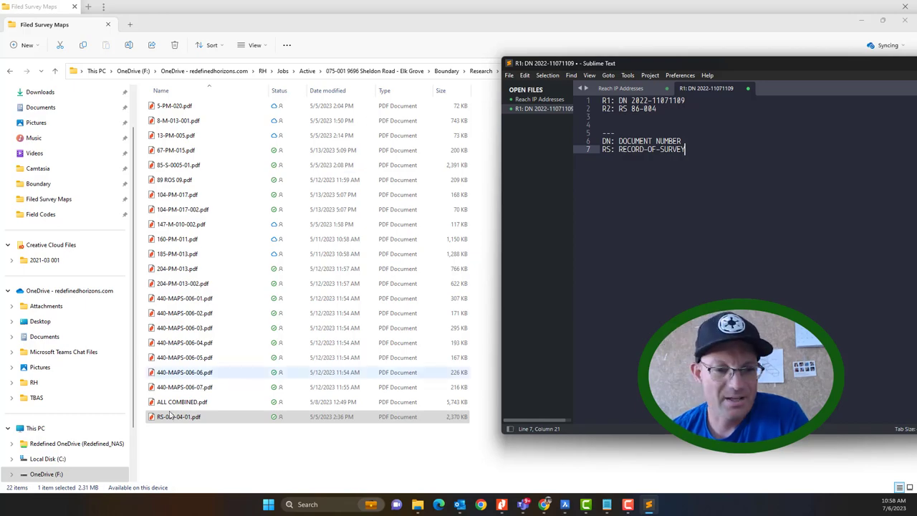
# Close the RS-086-04-01 PDF and select ALL COMBINED.pdf in the folder
pyautogui.moveTo(339, 515); pyautogui.dragTo(477, 4)
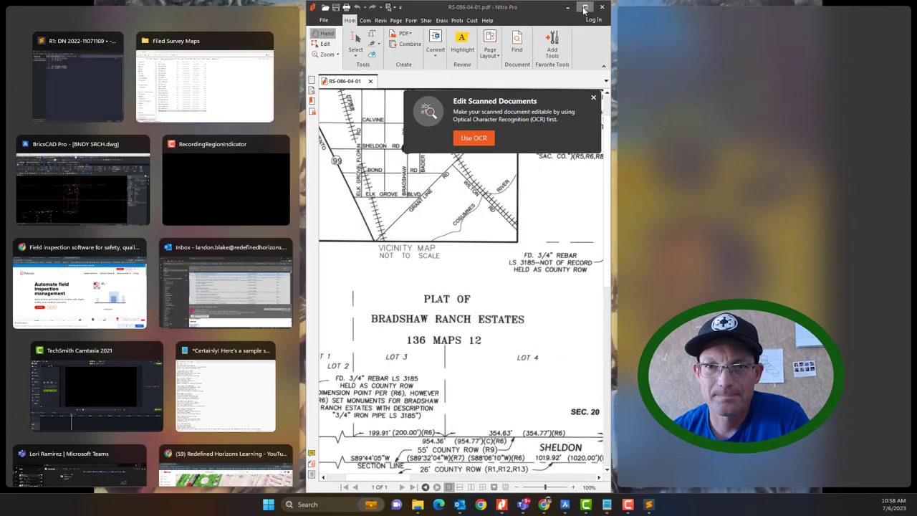
pyautogui.click(585, 7)
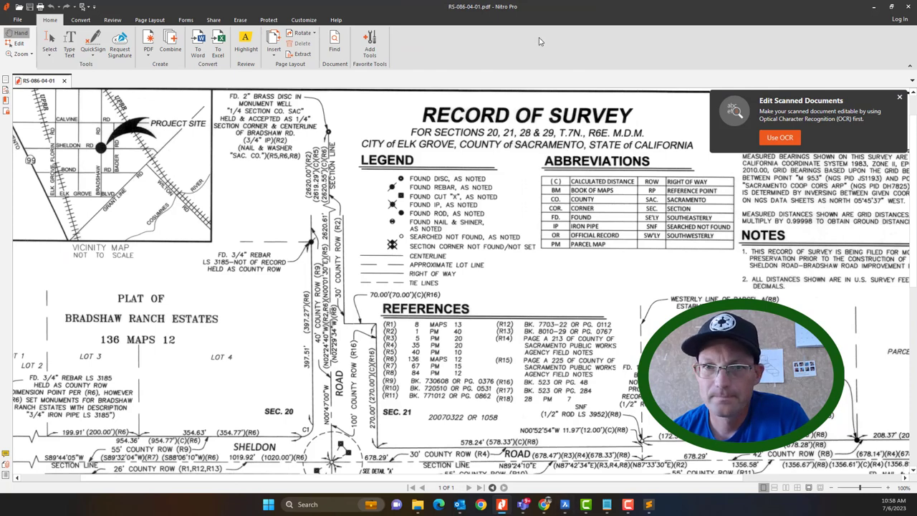
pyautogui.click(907, 6)
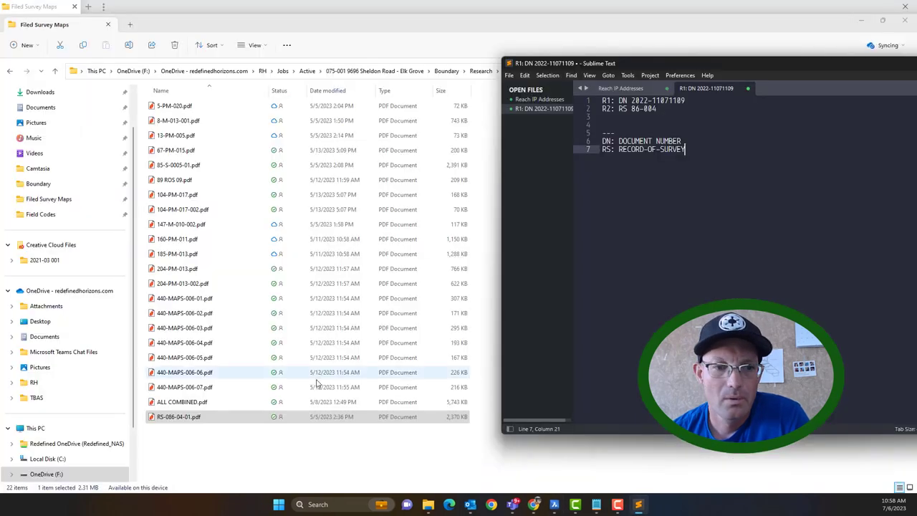
pyautogui.click(212, 405)
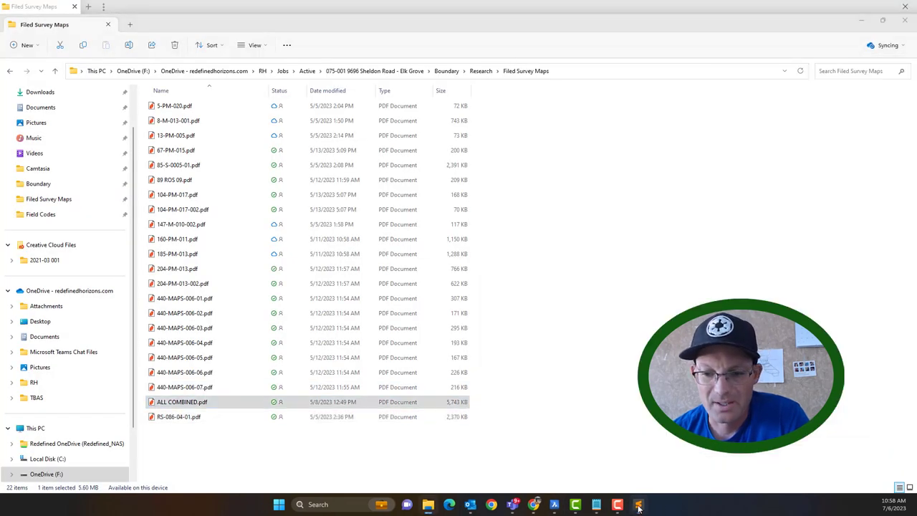
# Page through ALL COMBINED.pdf from page 1 to the page 6 Record of Survey, then minimize Nitro
pyautogui.click(554, 507)
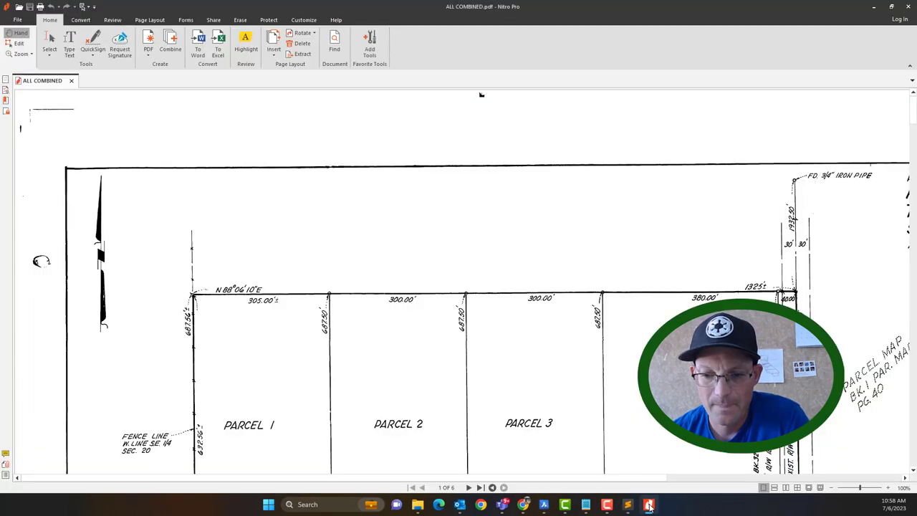
pyautogui.keyDown('ctrl'); pyautogui.scroll(-2, 450, 232); pyautogui.keyUp('ctrl')
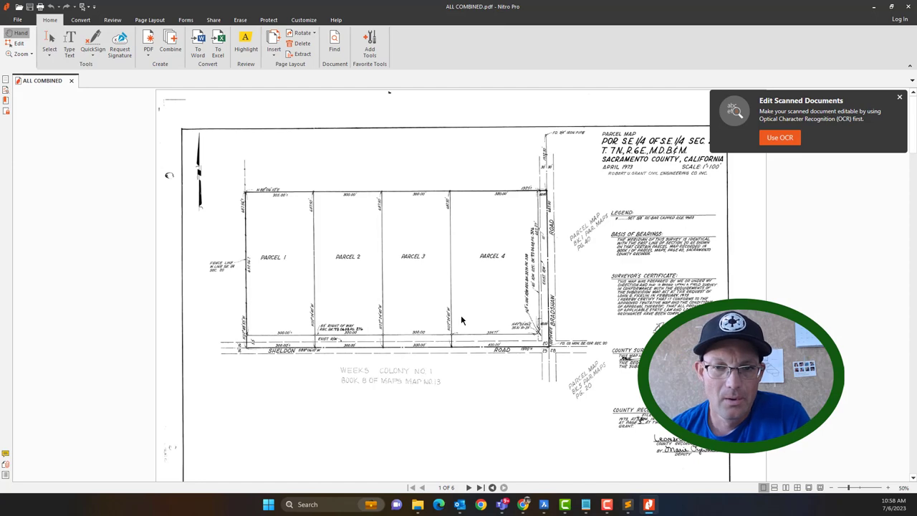
pyautogui.click(469, 487)
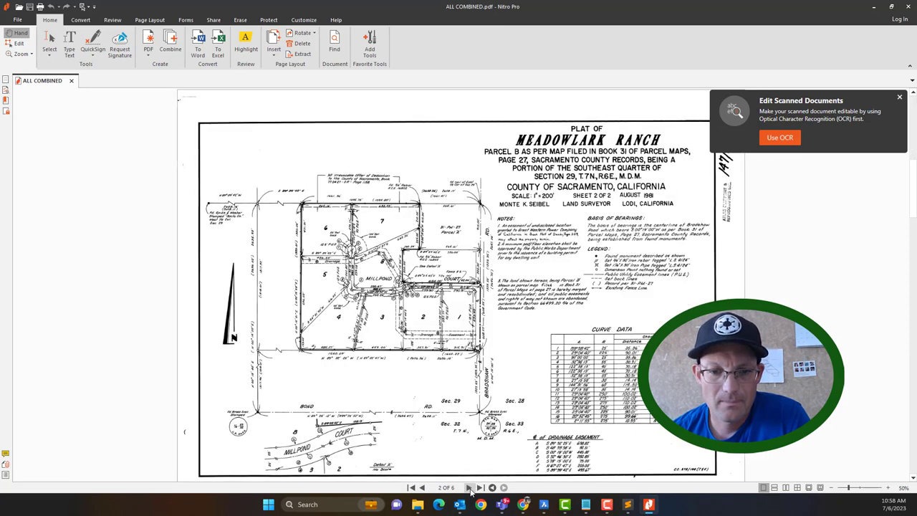
pyautogui.click(469, 488)
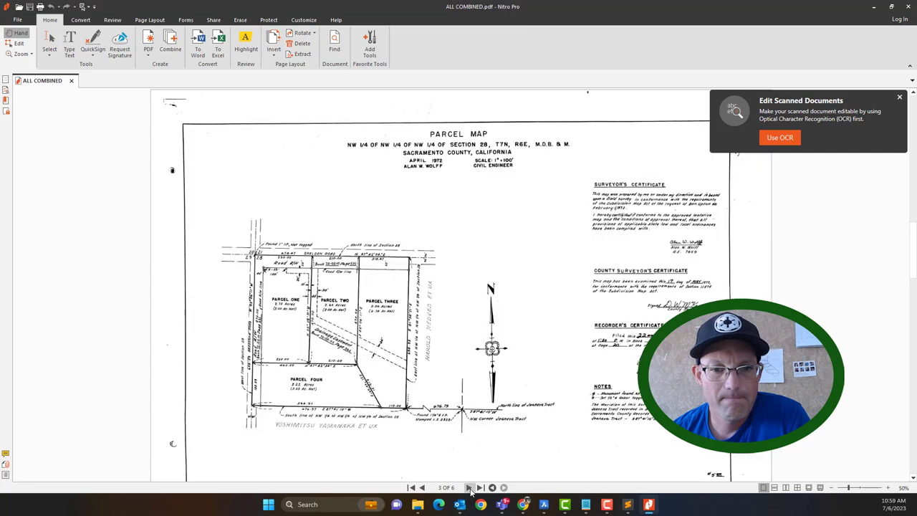
pyautogui.click(469, 488)
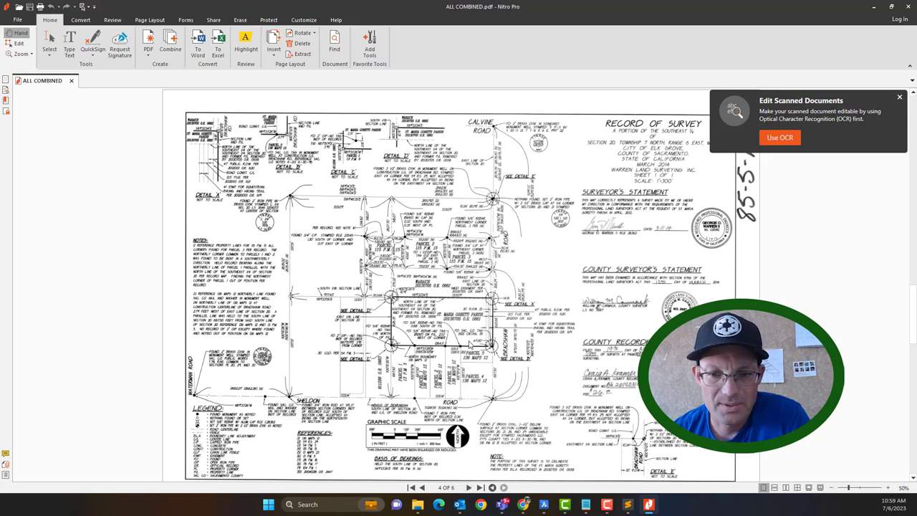
pyautogui.keyDown('ctrl'); pyautogui.scroll(1, 469, 345); pyautogui.keyUp('ctrl')
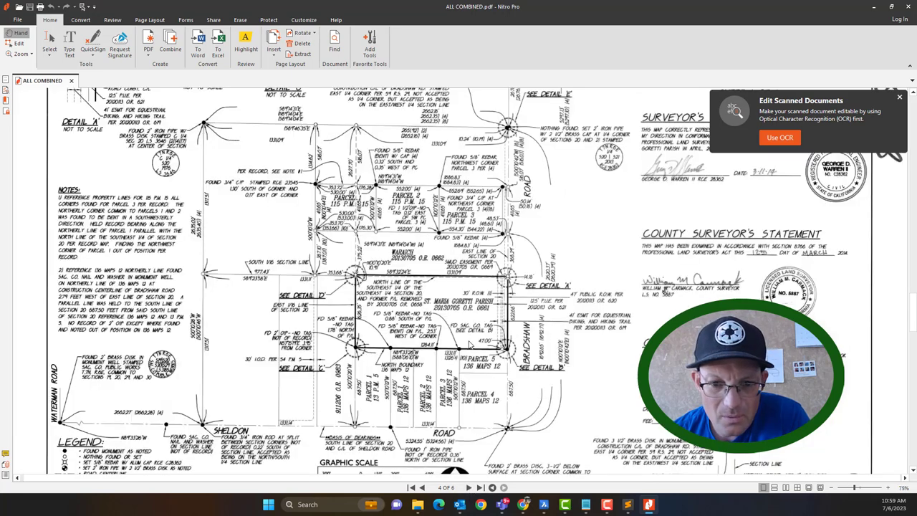
pyautogui.click(470, 488)
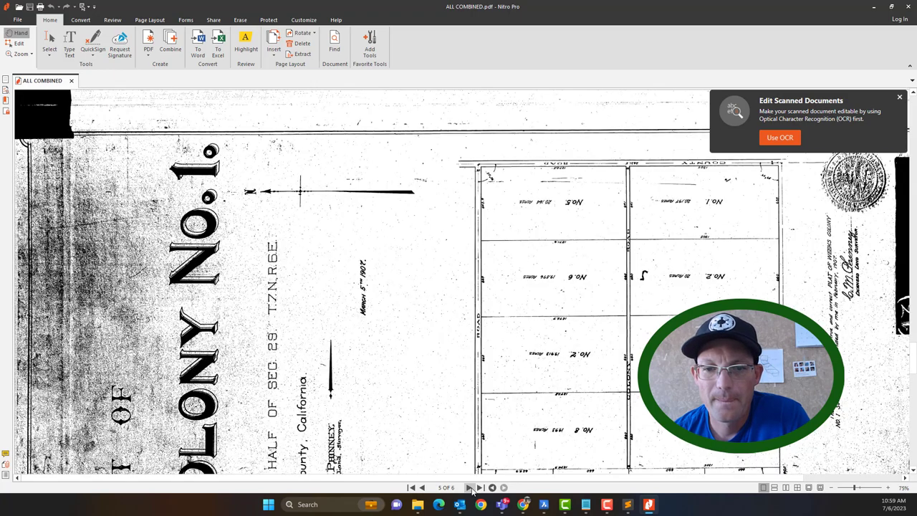
pyautogui.scroll(3, 494, 359)
pyautogui.scroll(-3, 494, 360)
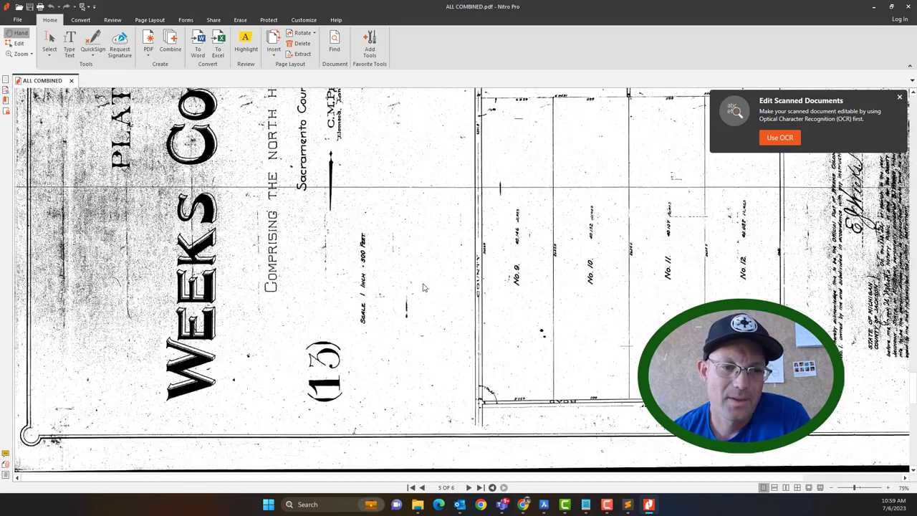
pyautogui.click(468, 487)
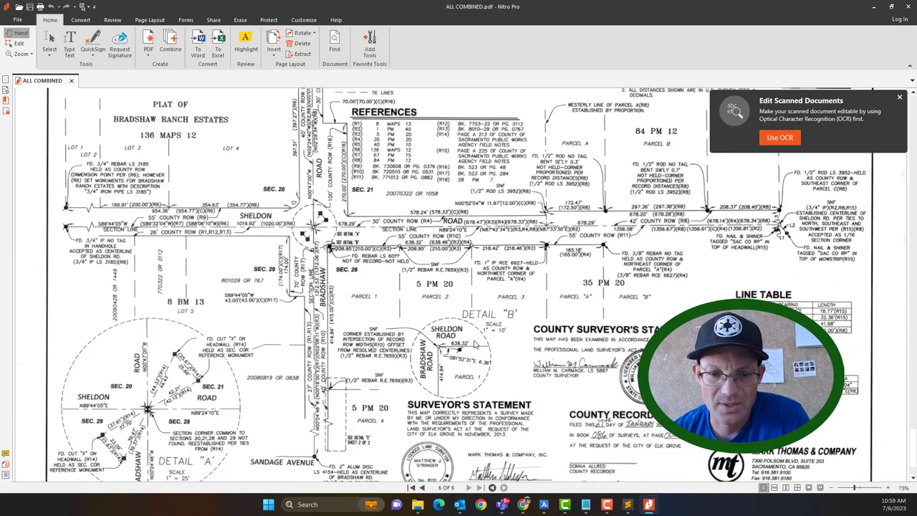
pyautogui.click(875, 6)
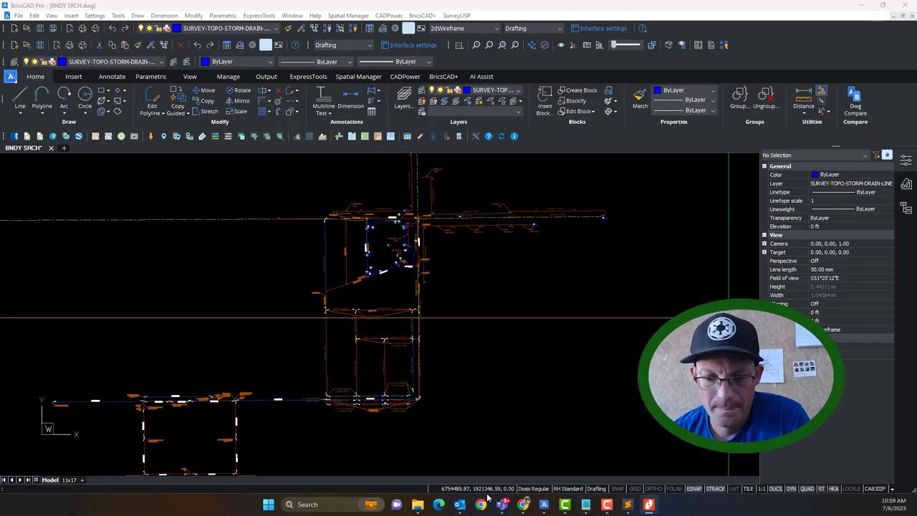
# Open 160-PM-011.pdf, scroll to its page 2 survey map, then close it and Nitro Pro
pyautogui.click(417, 505)
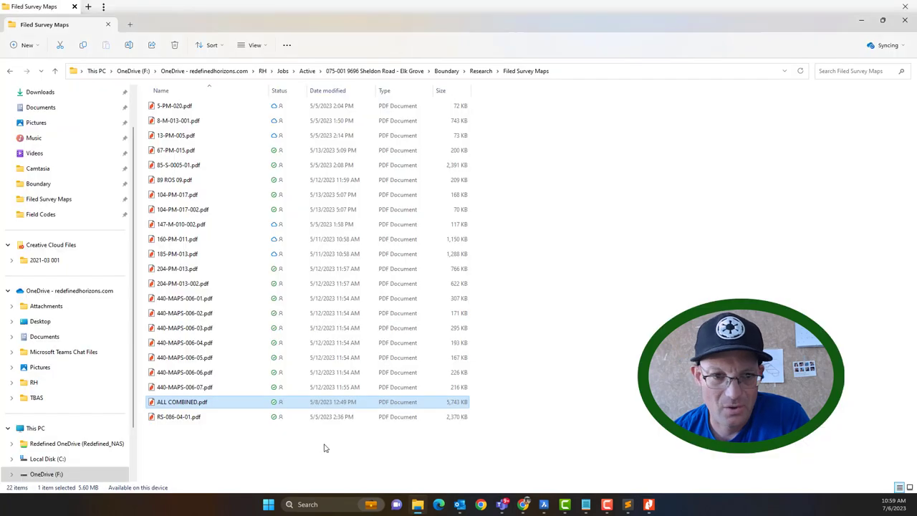
pyautogui.click(183, 244)
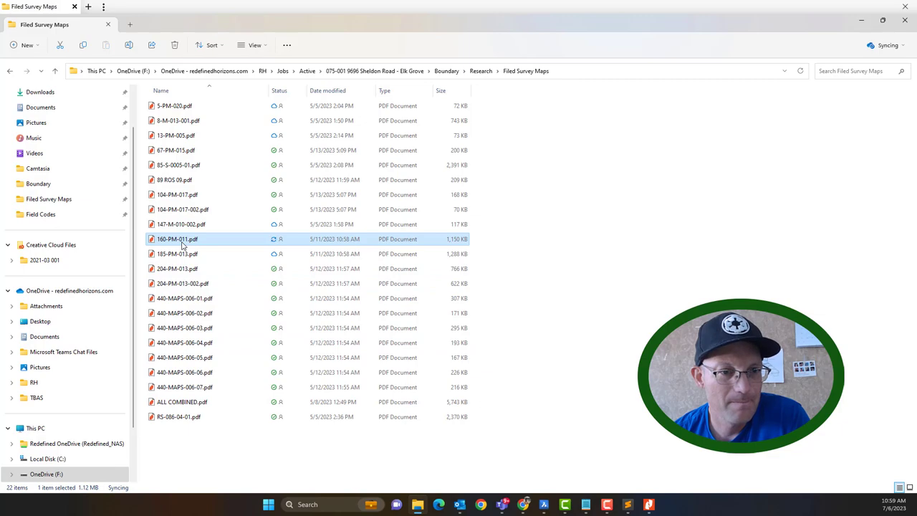
pyautogui.doubleClick(182, 243)
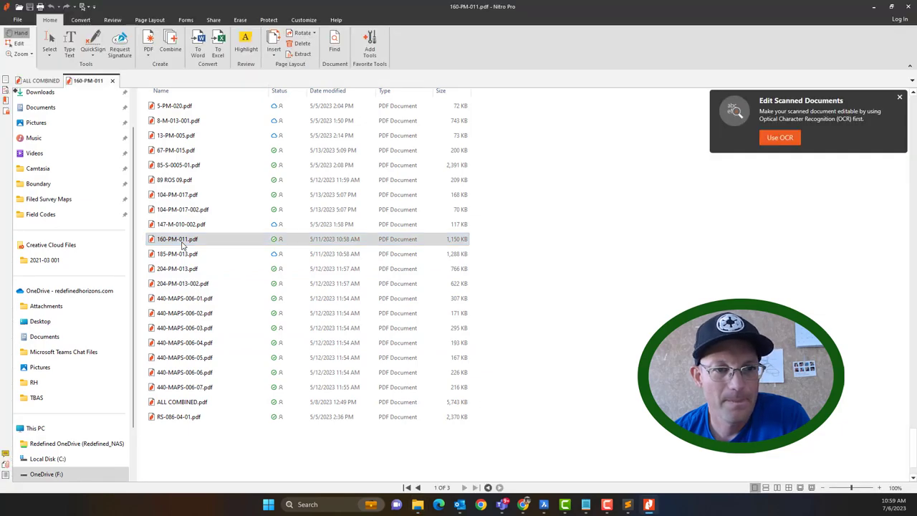
pyautogui.scroll(-10, 675, 286)
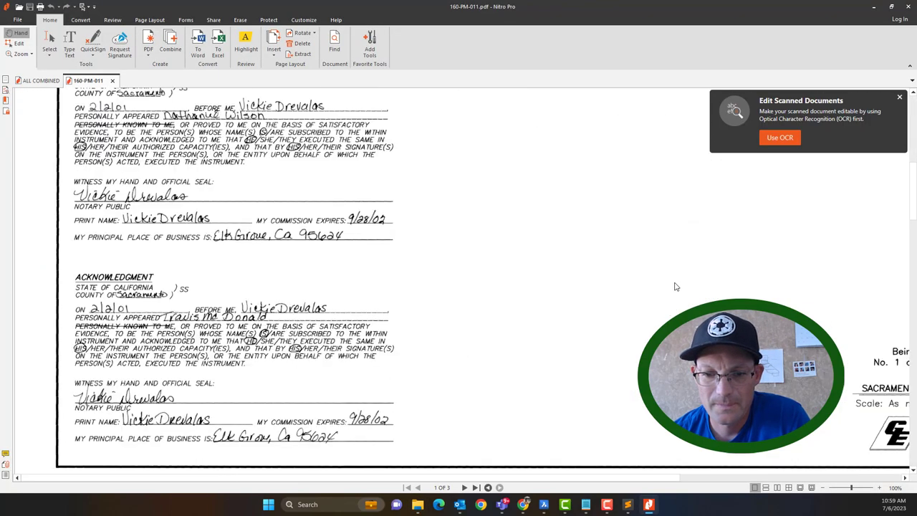
pyautogui.scroll(-6, 124, 180)
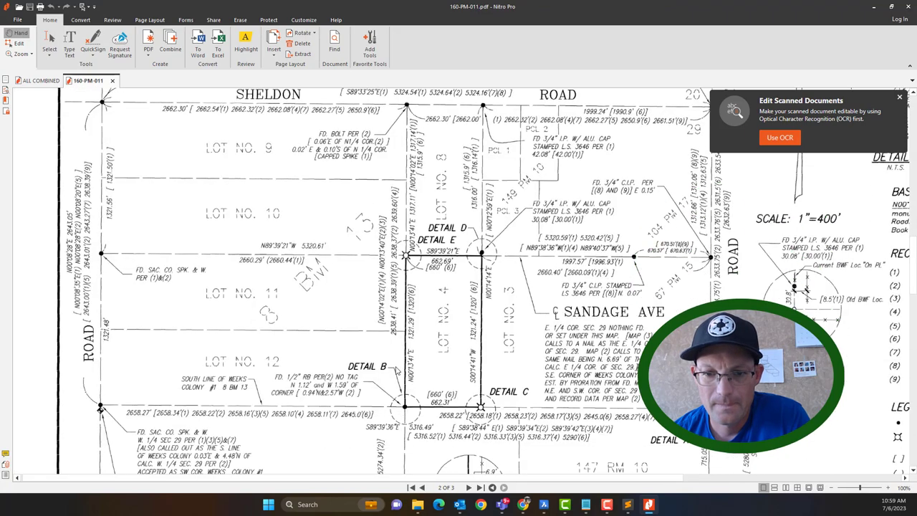
pyautogui.scroll(-3, 397, 360)
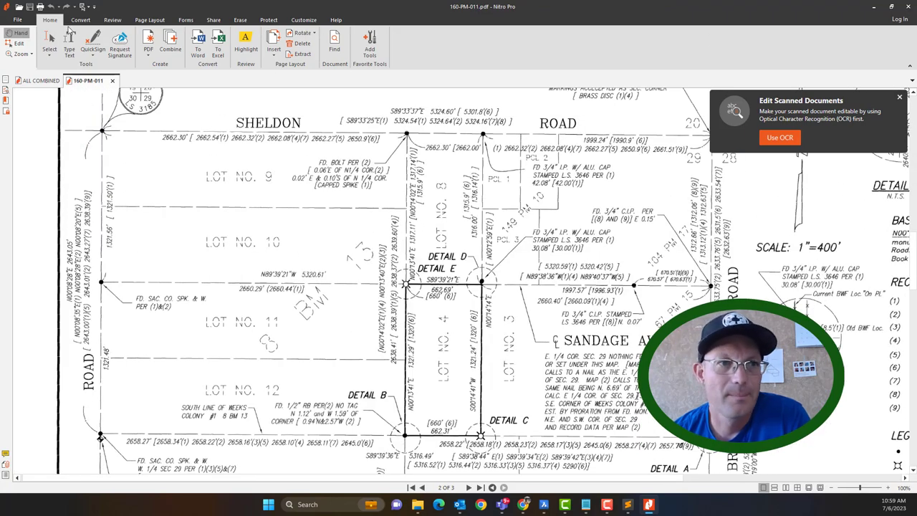
pyautogui.click(112, 80)
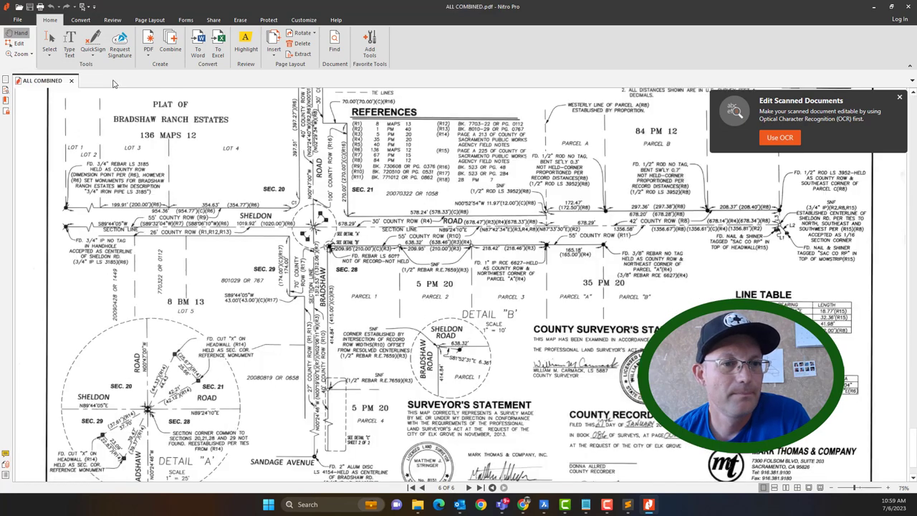
pyautogui.click(904, 11)
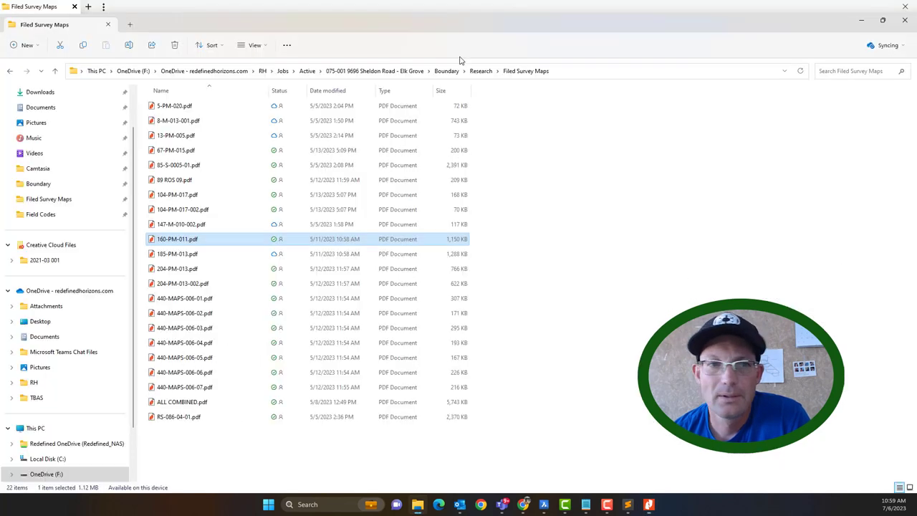
# Open 104-PM-017.pdf, review its Parcels 1–4 map, and minimize Nitro Pro
pyautogui.click(185, 195)
pyautogui.doubleClick(184, 196)
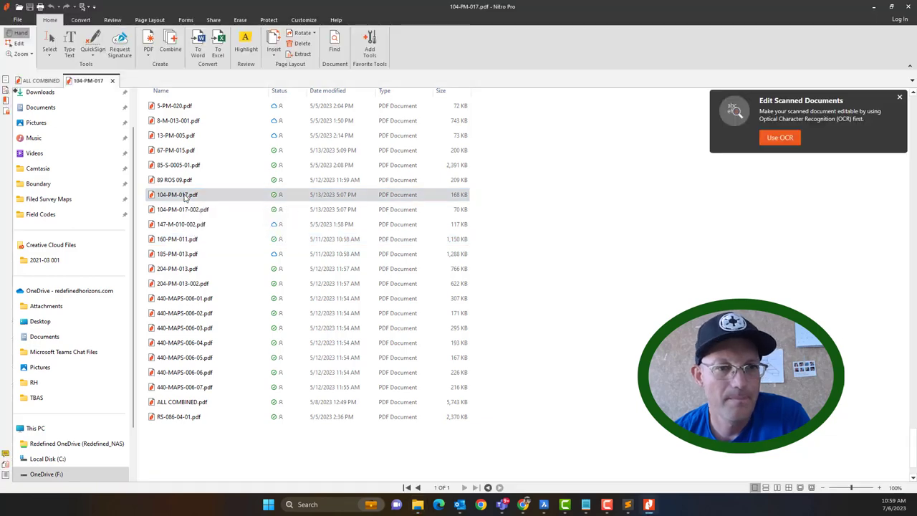
pyautogui.scroll(-5, 275, 235)
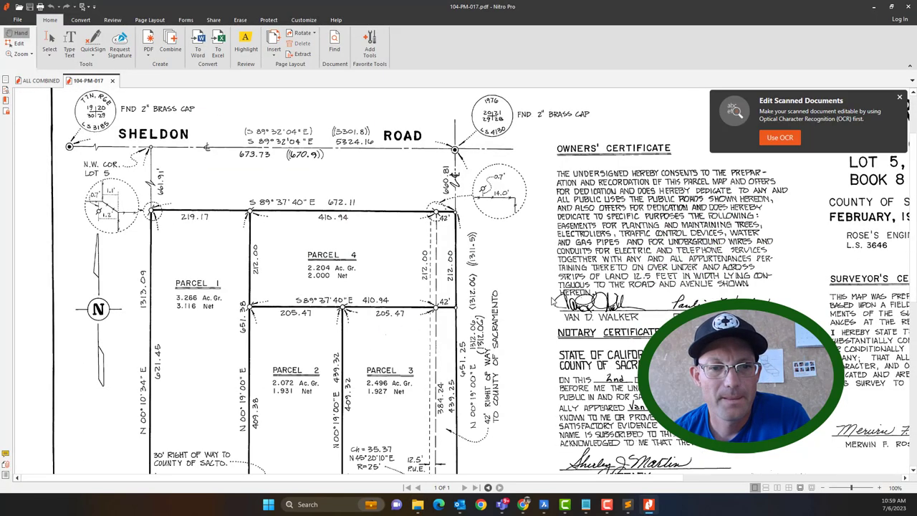
pyautogui.scroll(1, 351, 290)
pyautogui.scroll(1, 351, 289)
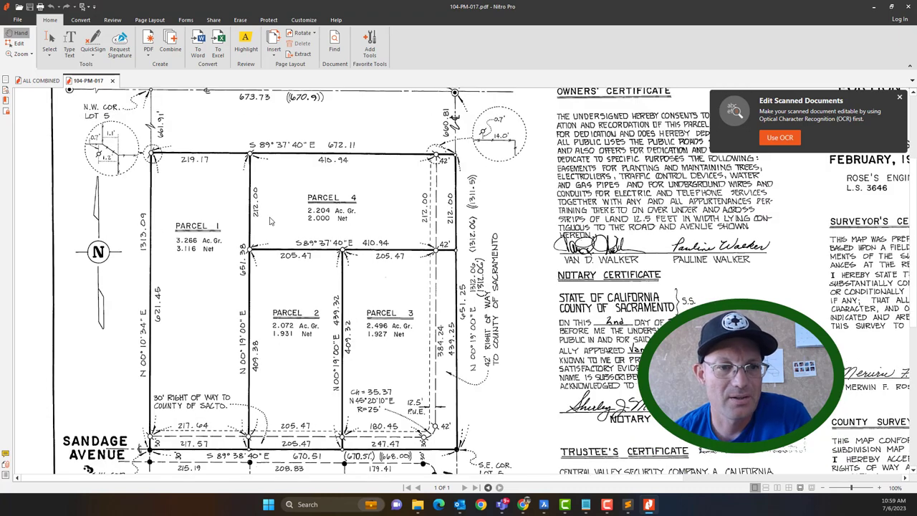
pyautogui.scroll(-4, 272, 222)
pyautogui.scroll(4, 281, 202)
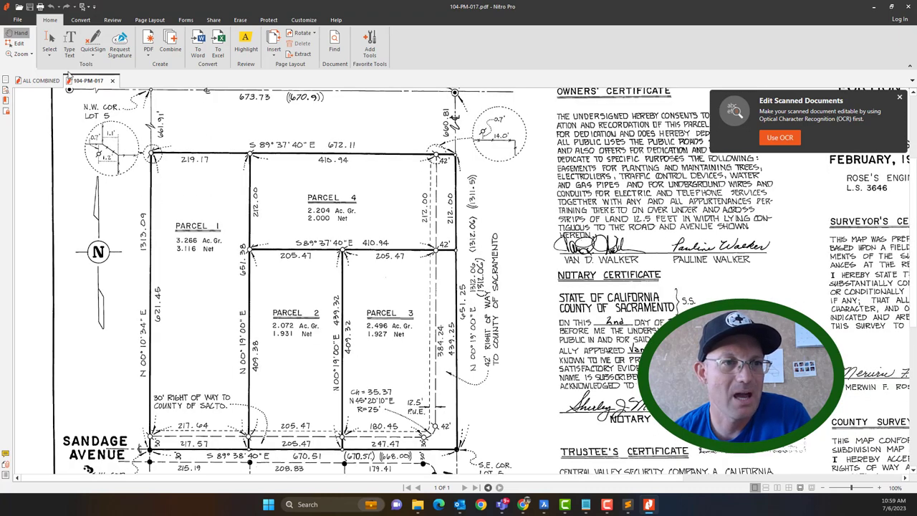
pyautogui.click(873, 6)
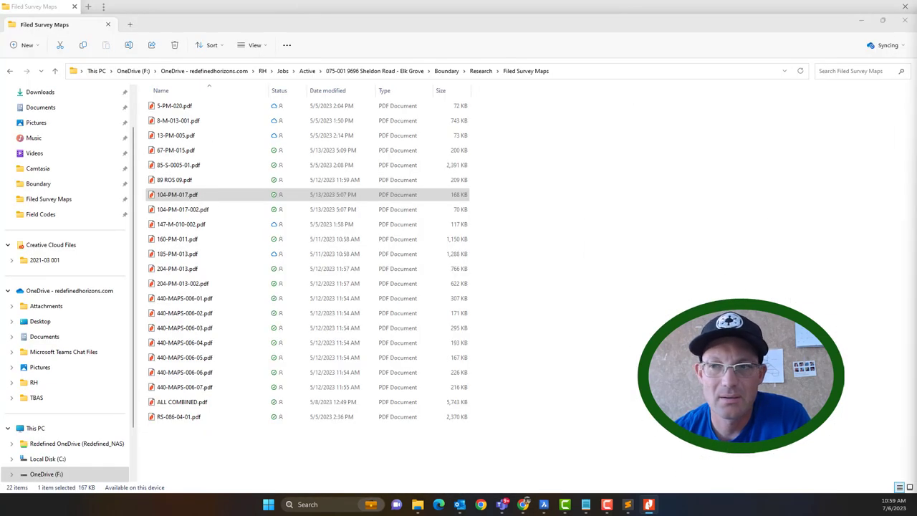
# Dismiss the syllabus notes and bring the Sublime Text reference notes forward
pyautogui.click(543, 504)
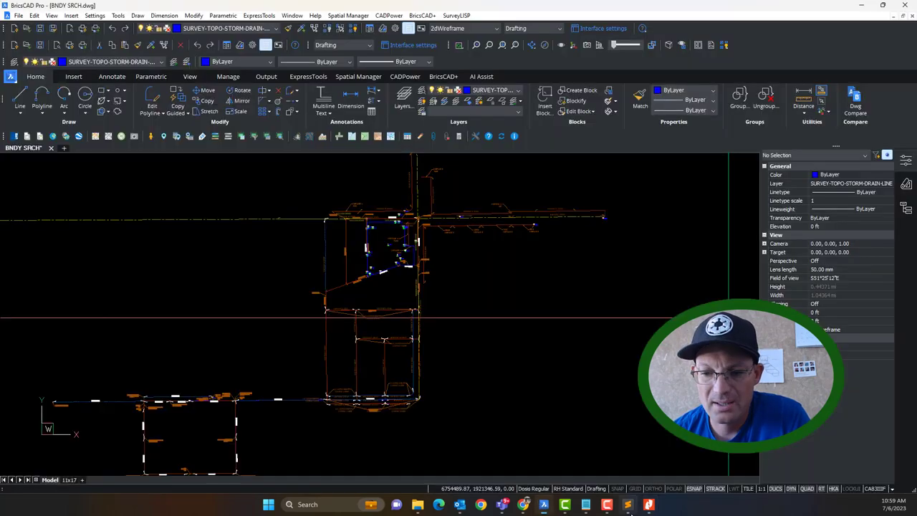
pyautogui.click(586, 504)
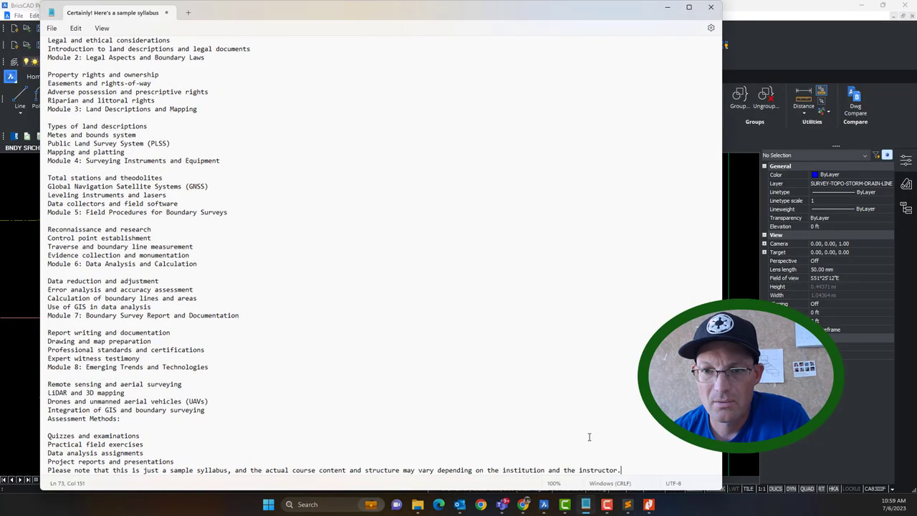
pyautogui.click(666, 7)
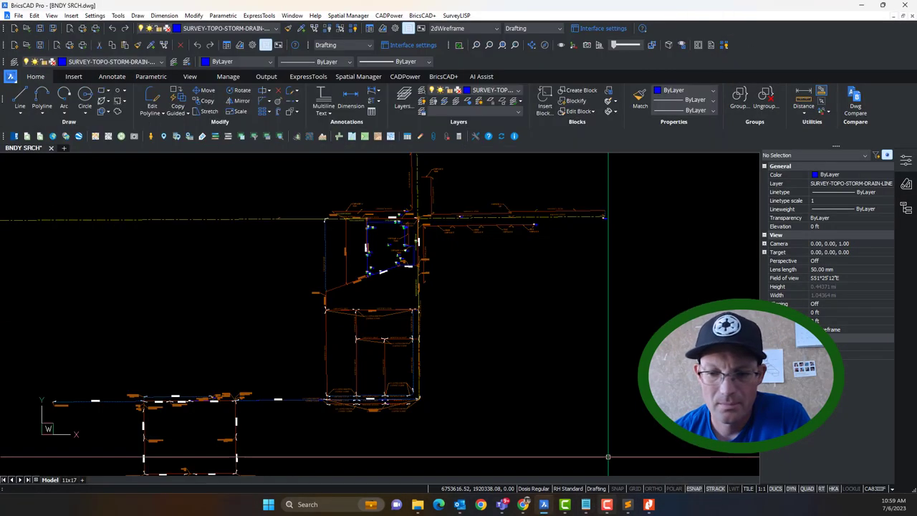
pyautogui.click(628, 504)
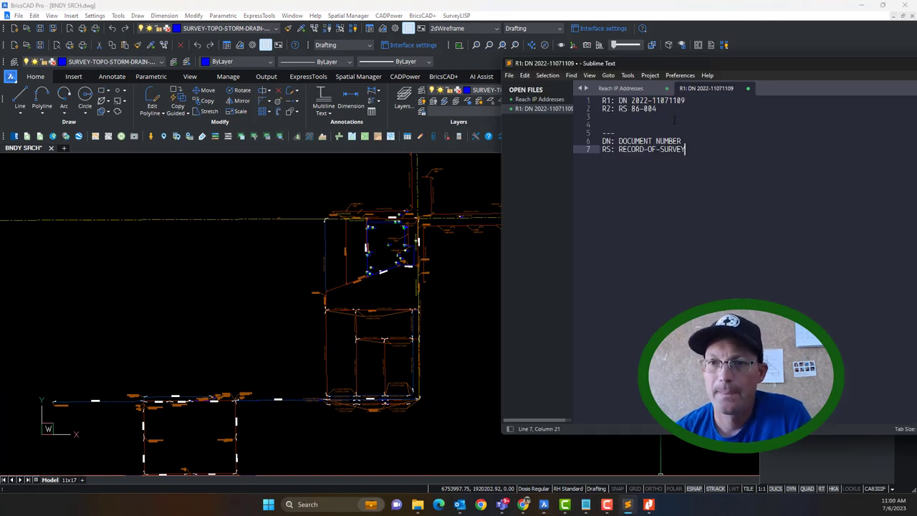
# Type R3: PM 104-017, correct R2 to RS 086-004, and begin an R4: line
pyautogui.click(674, 118)
pyautogui.write('R3')
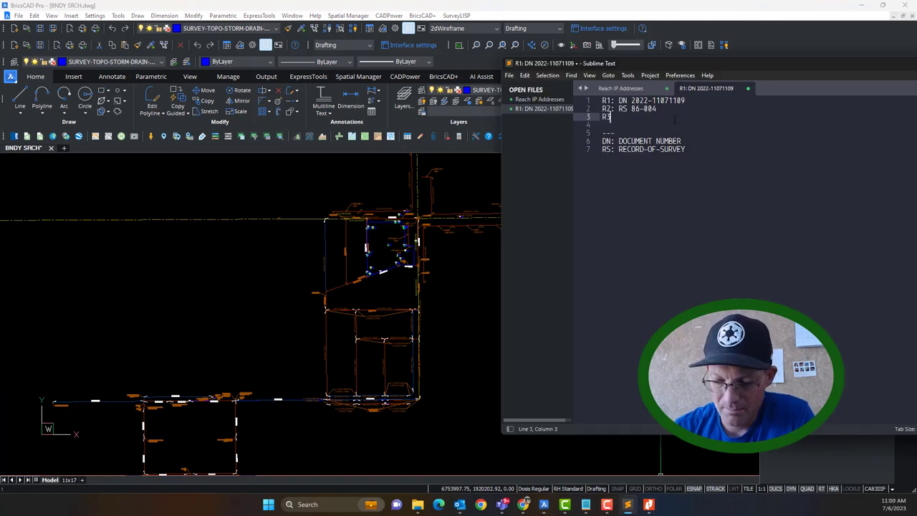
pyautogui.write(': P')
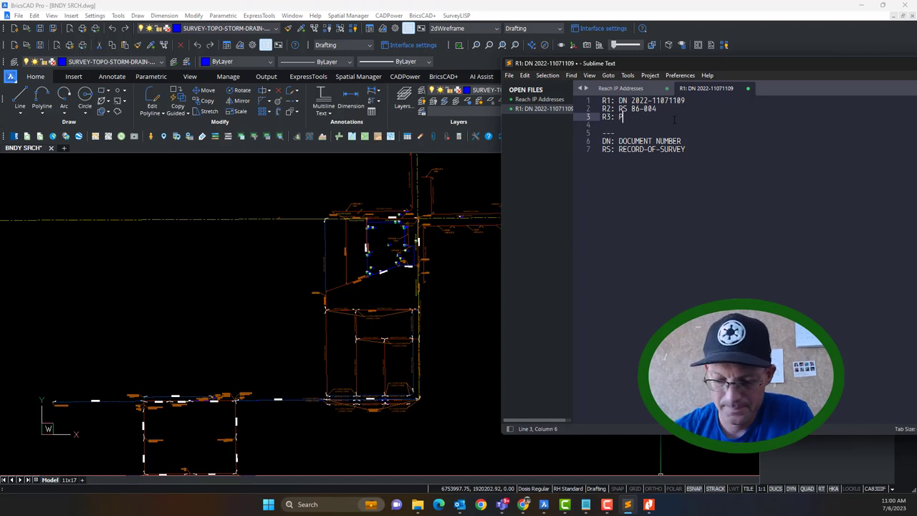
pyautogui.write('M 104-017')
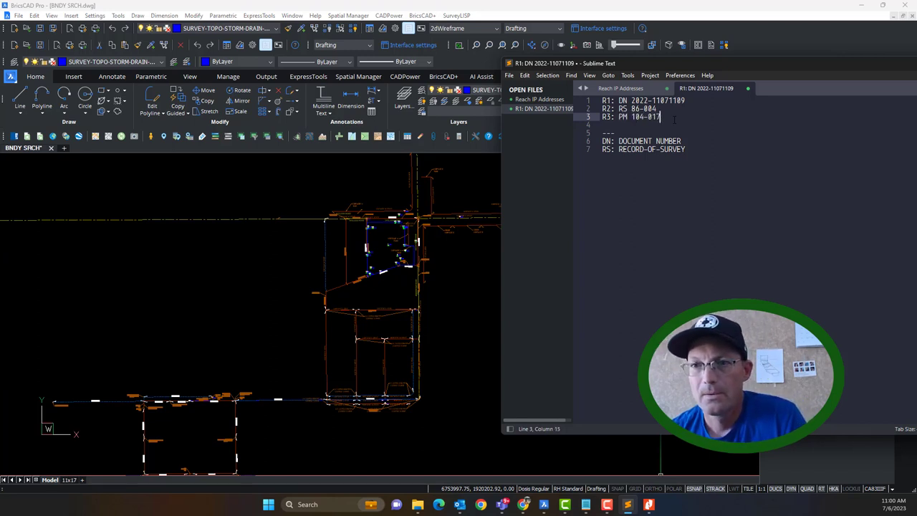
pyautogui.press('Up')
pyautogui.press('Left')
pyautogui.press('Left')
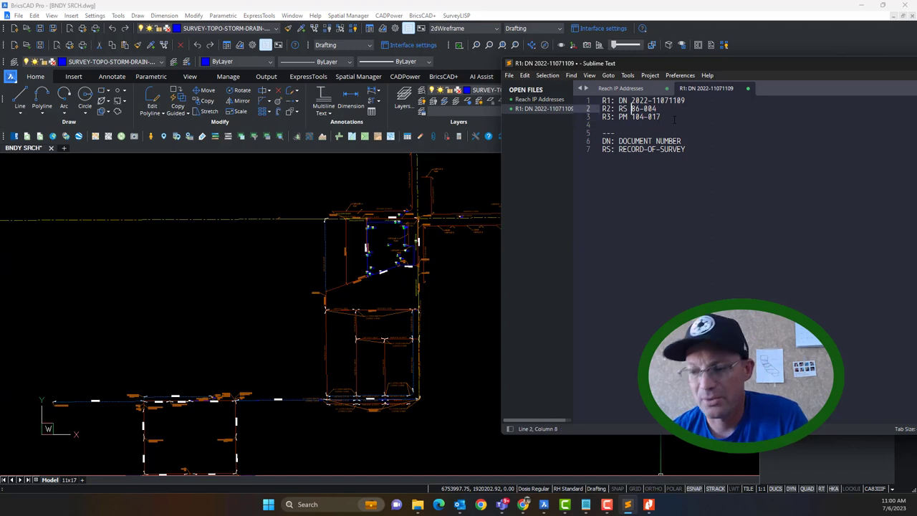
pyautogui.write('0')
pyautogui.press('Down')
pyautogui.press('Right')
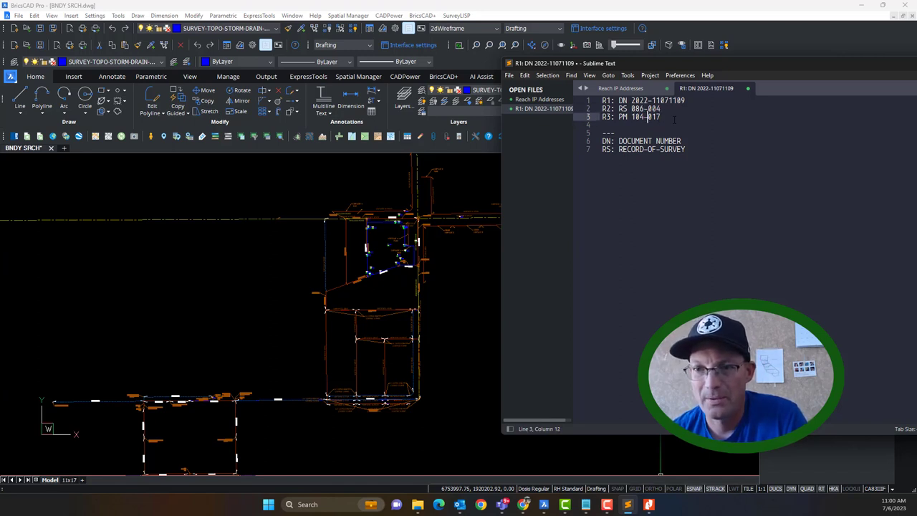
pyautogui.press('End')
pyautogui.press('Return')
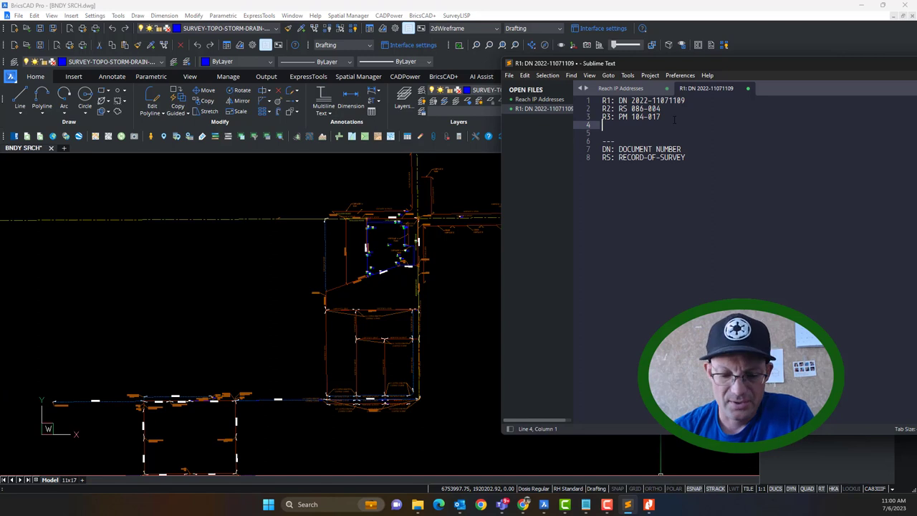
pyautogui.write('R4:')
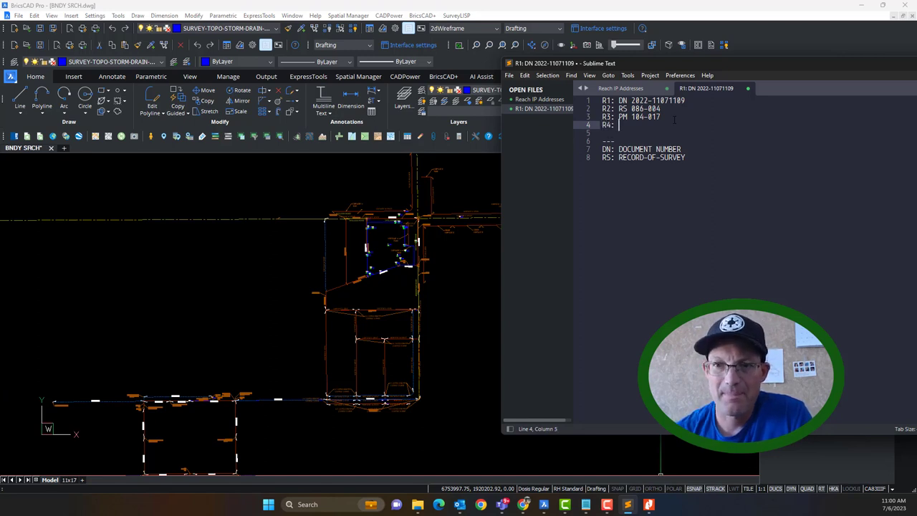
pyautogui.scroll(-3, 327, 236)
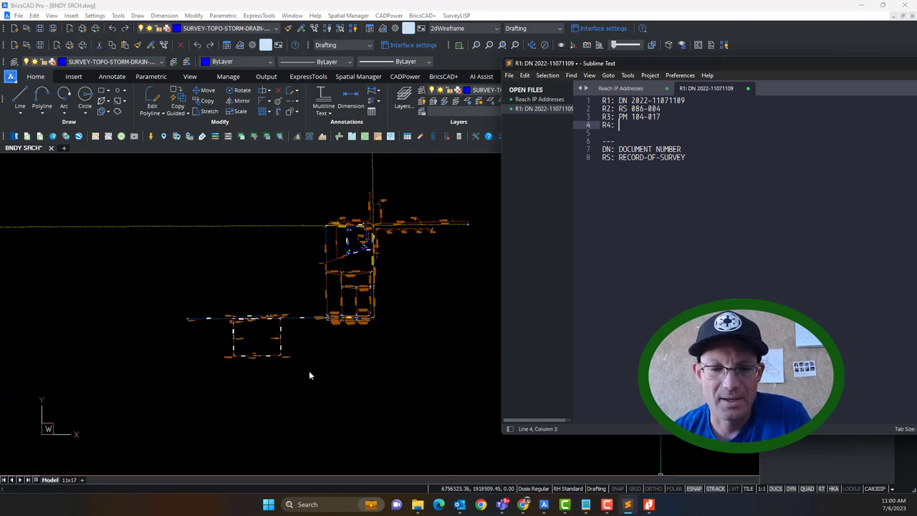
# Cancel the accidental window selection in BricsCAD and Alt+Tab to Filed Survey Maps
pyautogui.click(260, 335)
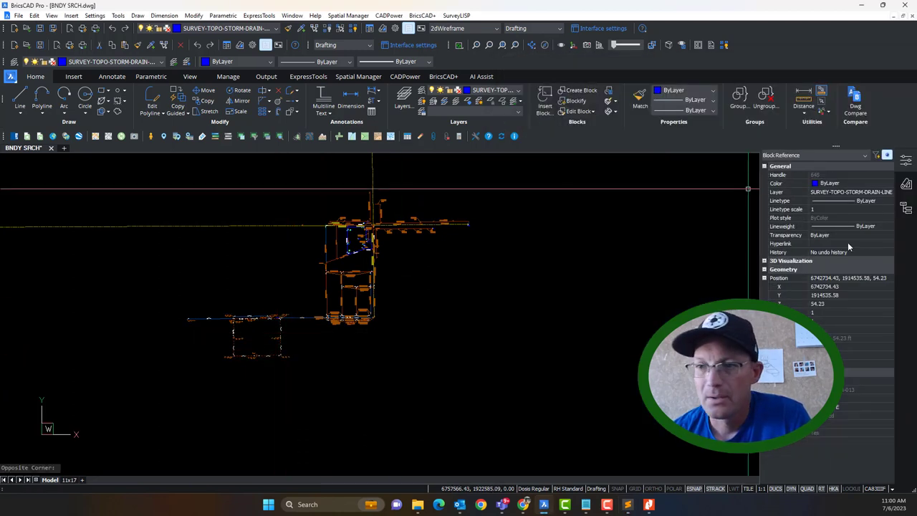
pyautogui.press('Escape')
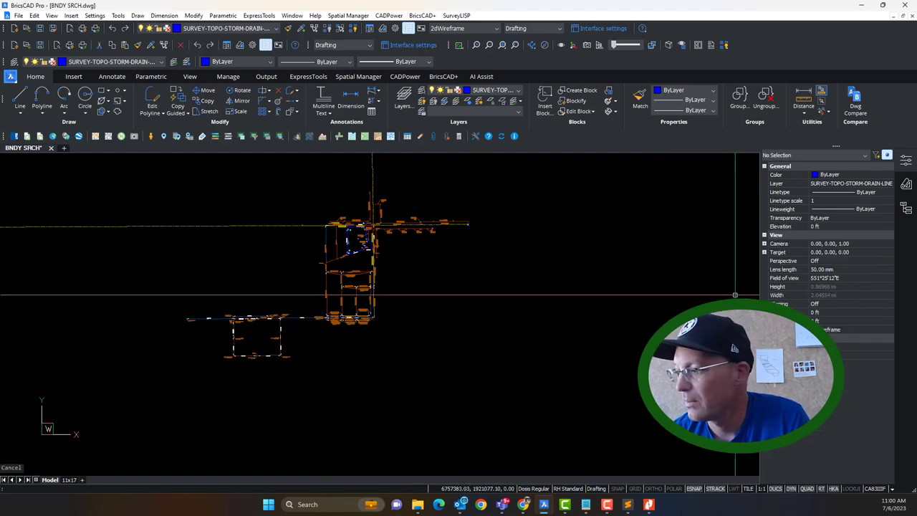
pyautogui.hotkey('alt', 'Tab')
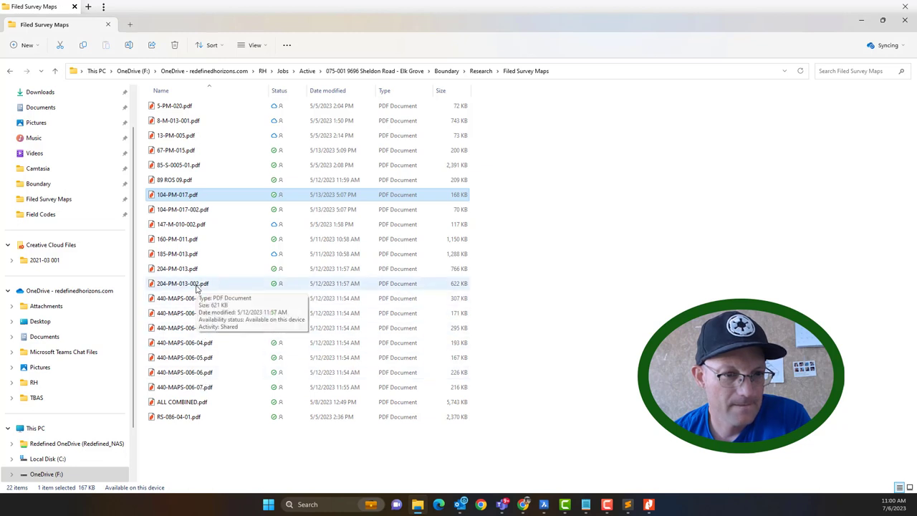
# Open 204-PM-013-002.pdf in Nitro Pro to check its record data, then move it aside
pyautogui.doubleClick(186, 225)
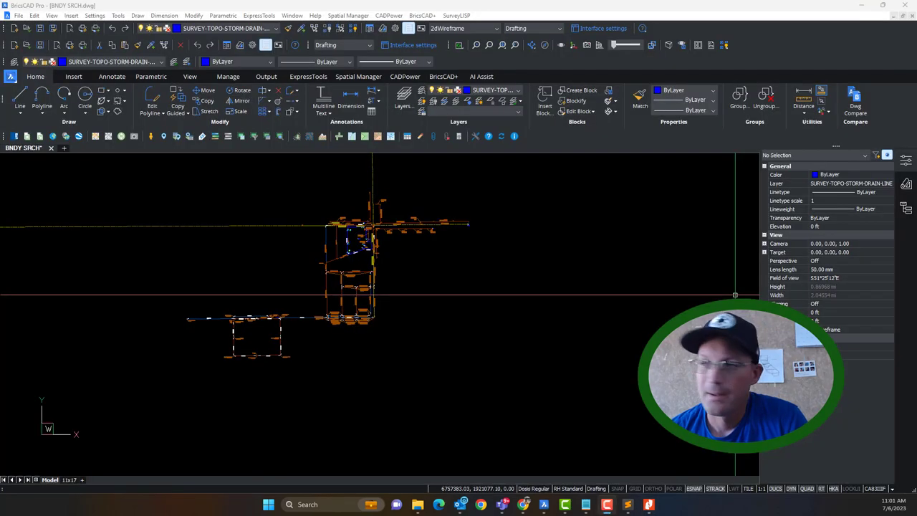
pyautogui.hotkey('alt', 'Tab')
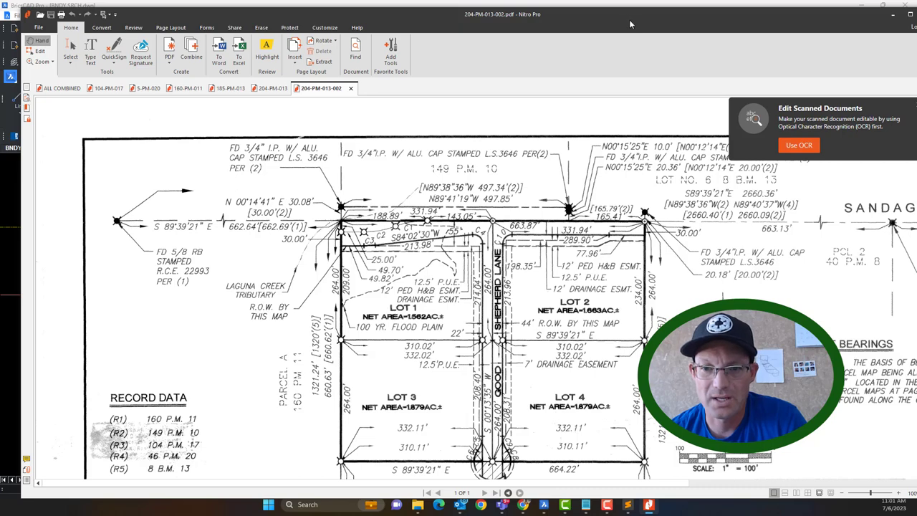
pyautogui.moveTo(629, 19)
pyautogui.mouseDown()
pyautogui.moveTo(916, 127)
pyautogui.moveTo(916, 12)
pyautogui.mouseUp()
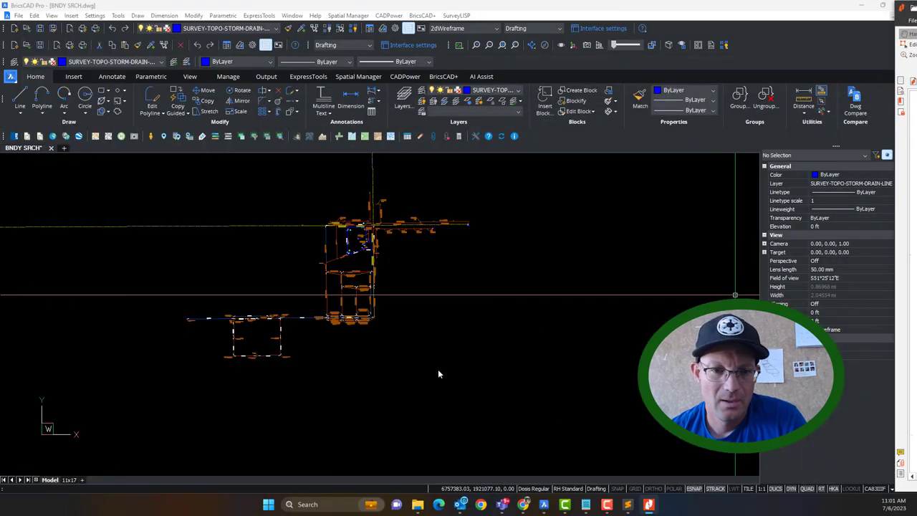
# Fill in R4 as PM 204-013 in the Sublime Text note
pyautogui.click(628, 505)
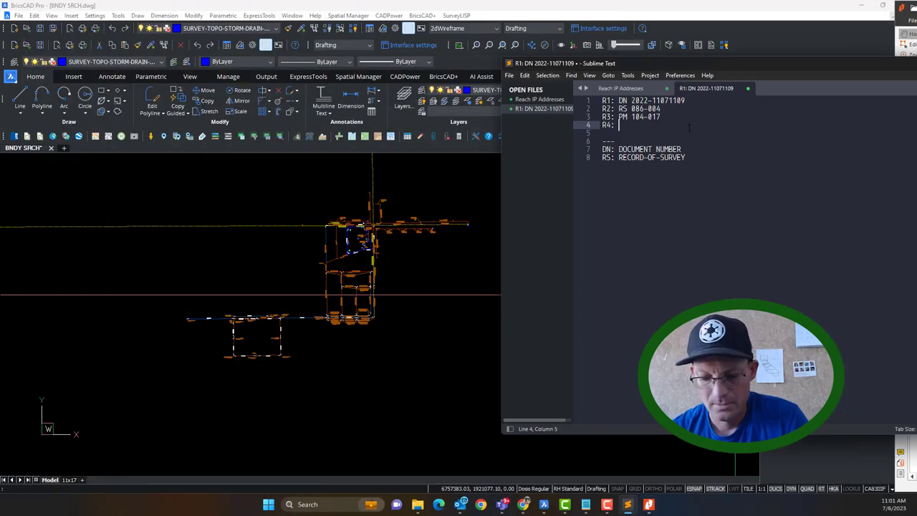
pyautogui.write('PM 2')
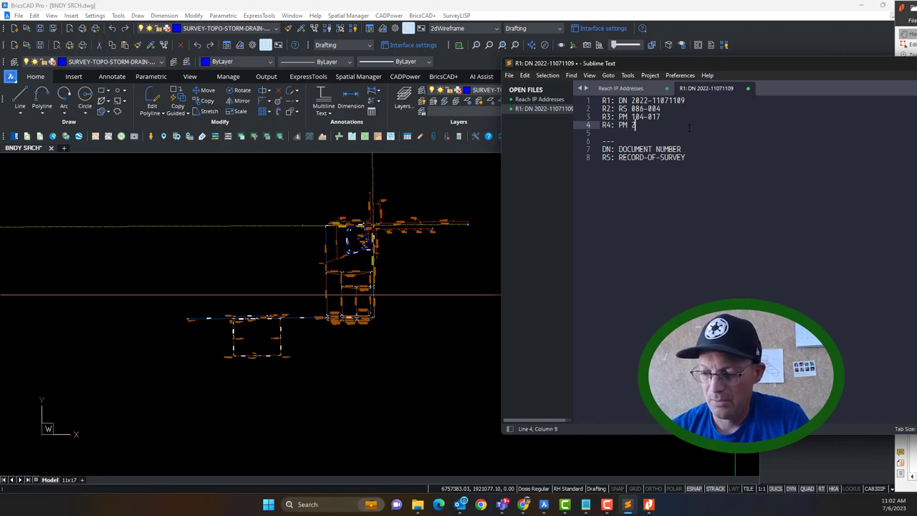
pyautogui.write('04-')
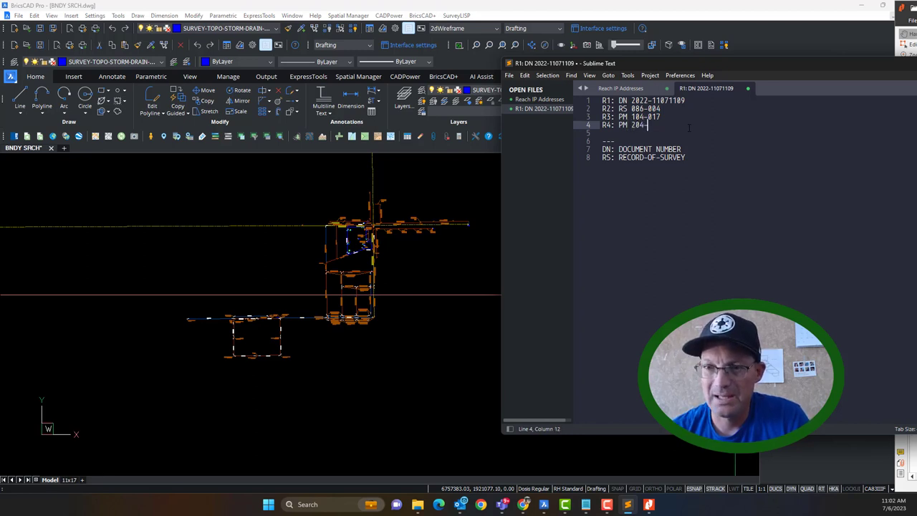
pyautogui.write('013')
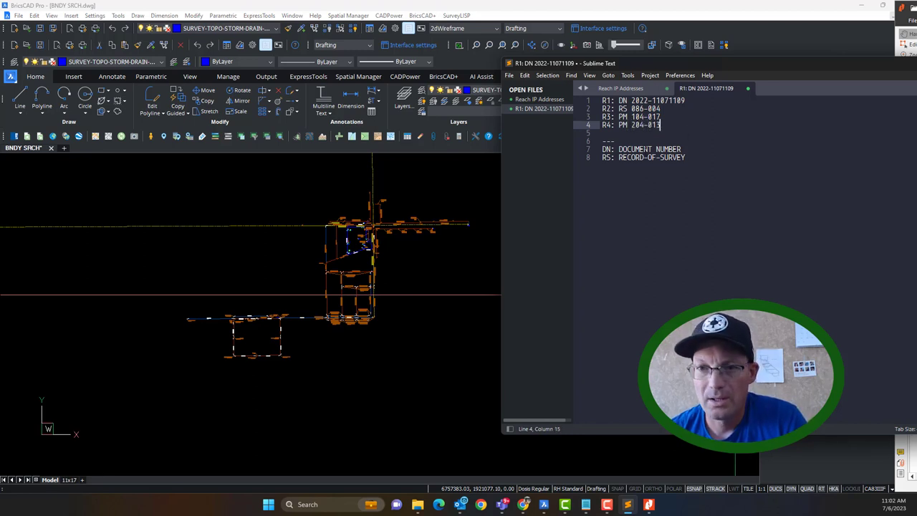
# Add a PM: PARCEL MAP line below DN in the abbreviations list
pyautogui.click(690, 149)
pyautogui.press('Return')
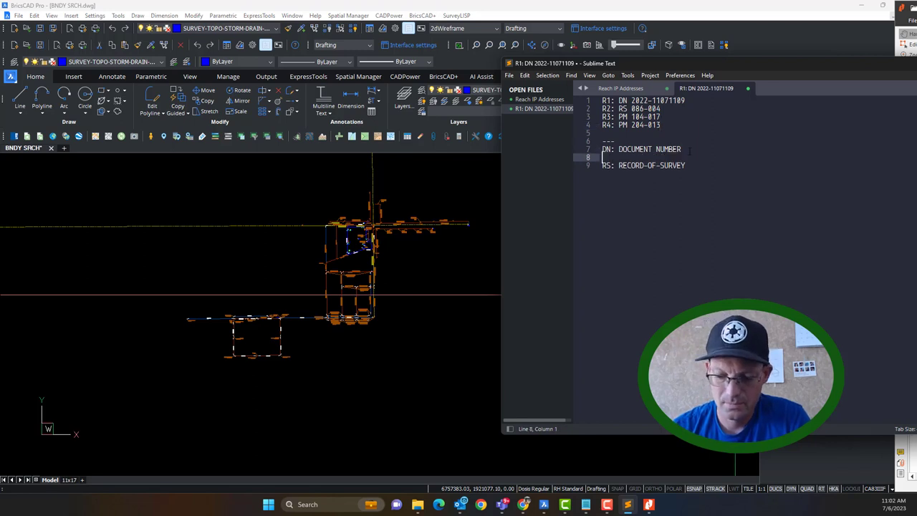
pyautogui.write('PM: PARCEL MAP')
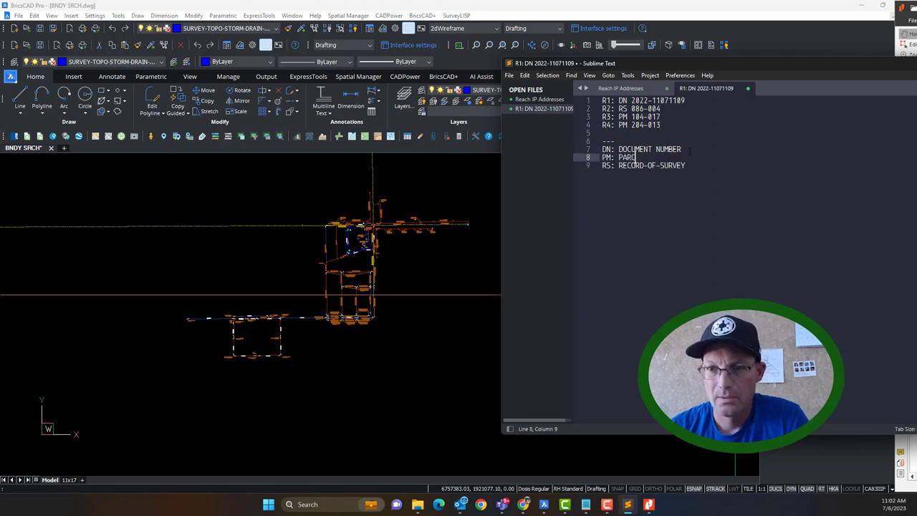
pyautogui.click(735, 165)
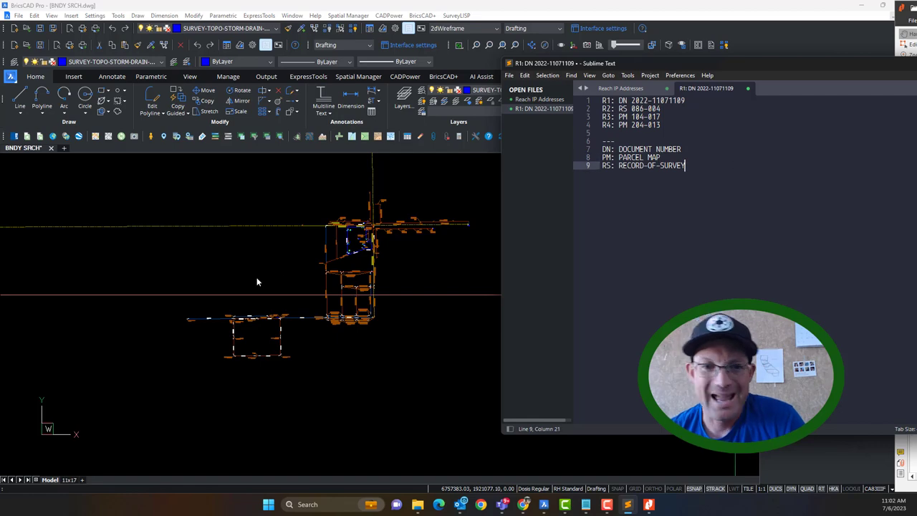
pyautogui.click(454, 442)
# Float the Sublime Text note as a smaller window, then bring ALL COMBINED.pdf to screen center
pyautogui.scroll(3, 381, 245)
pyautogui.scroll(3, 317, 224)
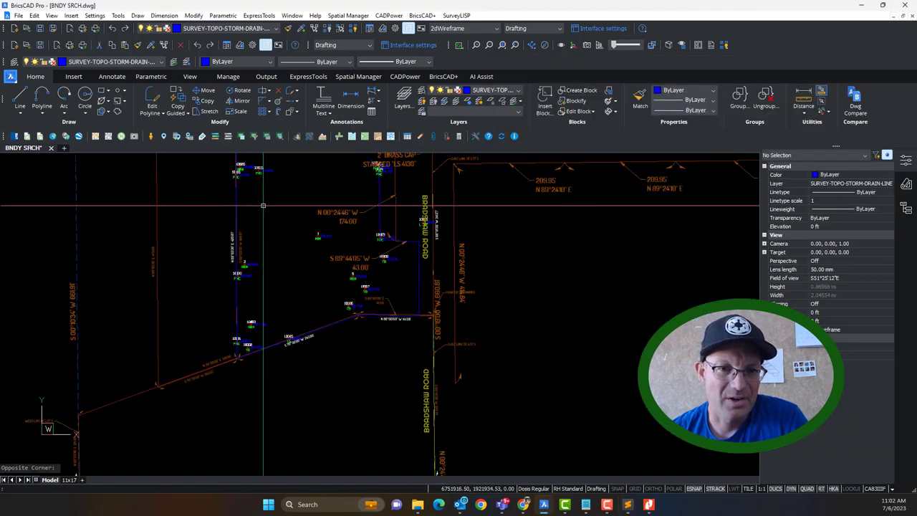
pyautogui.scroll(-4, 271, 283)
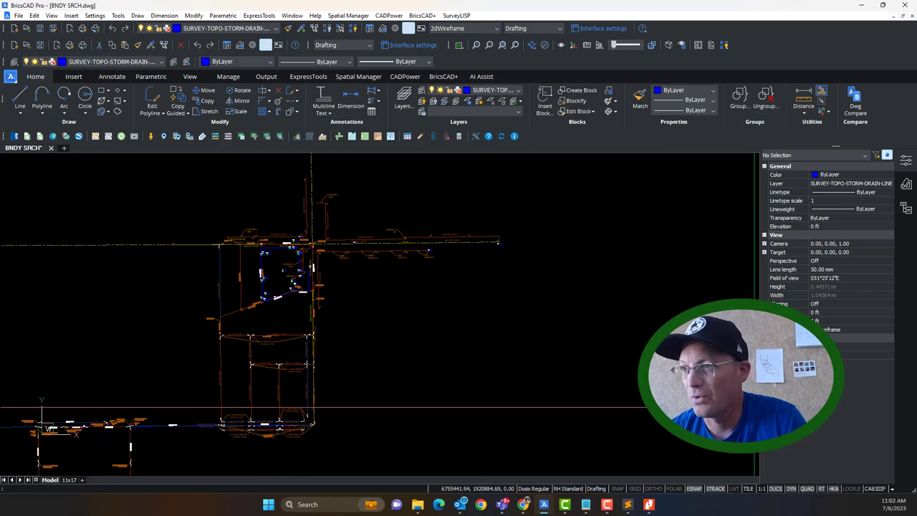
pyautogui.hotkey('alt', 'Tab')
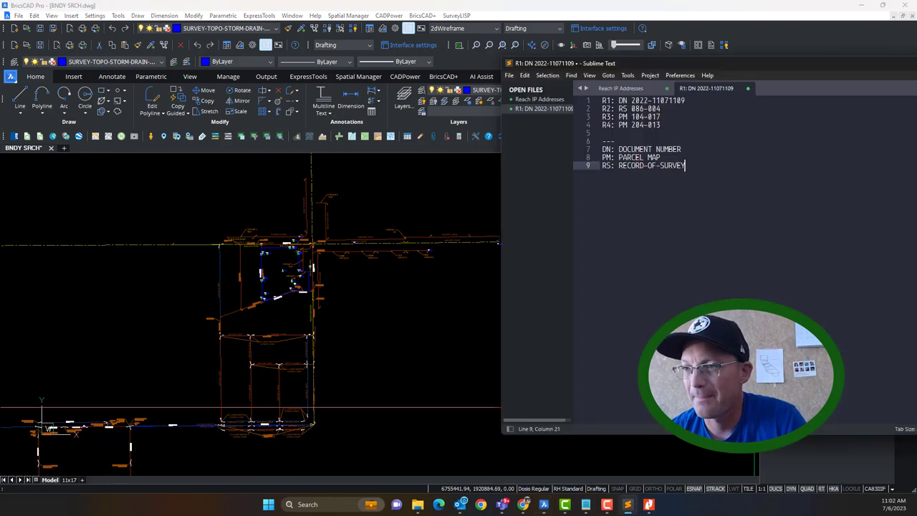
pyautogui.moveTo(816, 81); pyautogui.dragTo(621, 86)
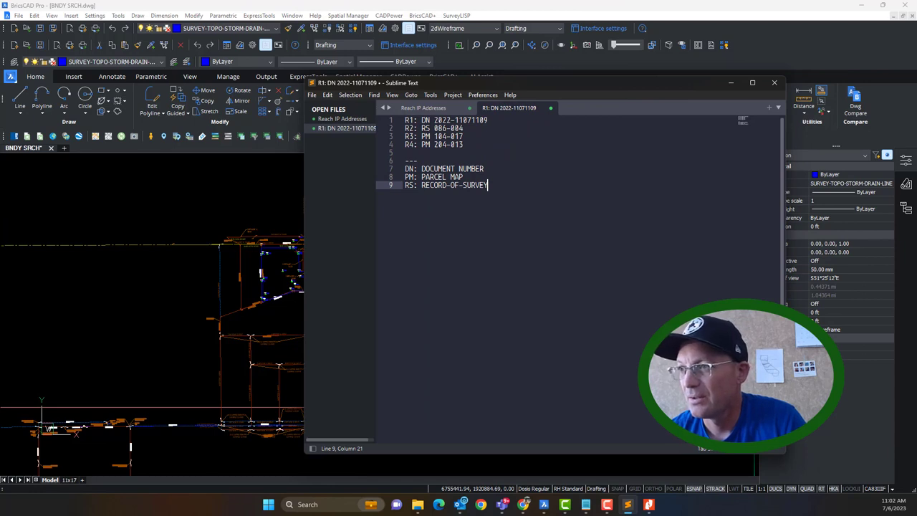
pyautogui.hotkey('alt', 'Tab')
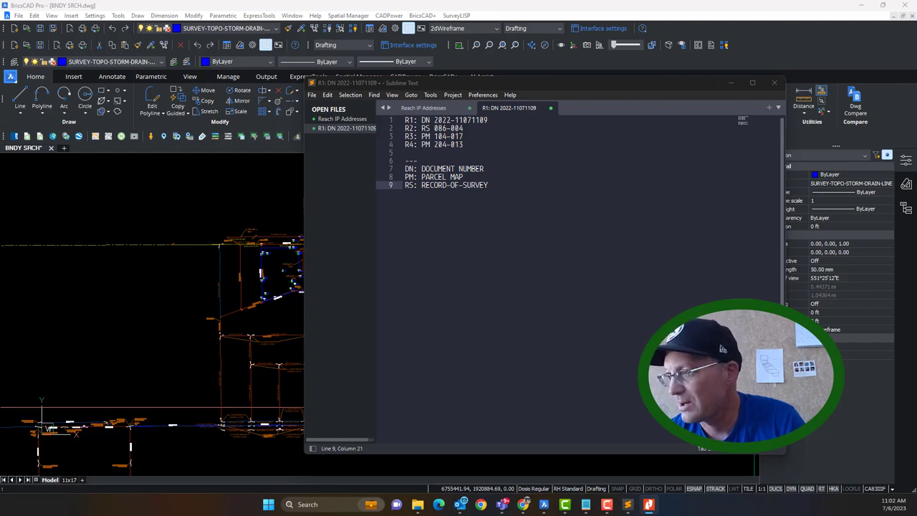
pyautogui.moveTo(916, 136); pyautogui.dragTo(478, 20)
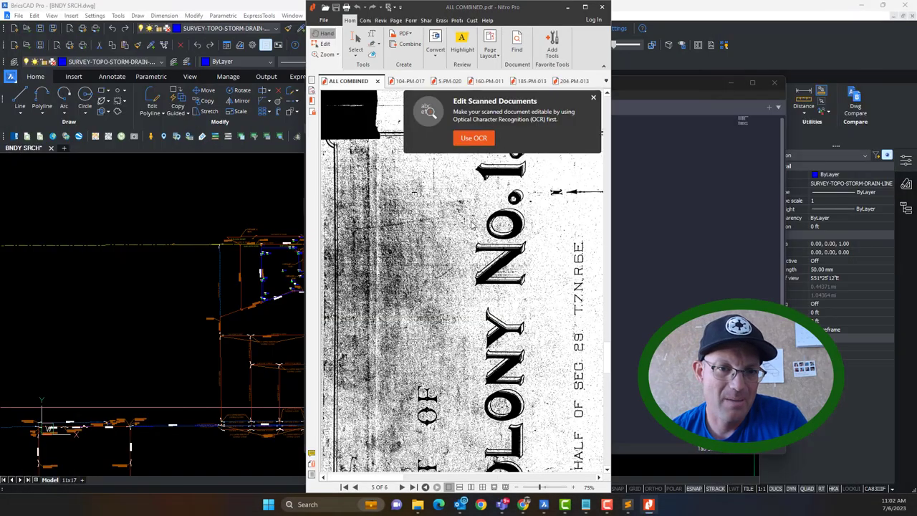
# Maximize Nitro Pro and look through the Weeks Colony plat and Record of Survey pages
pyautogui.click(584, 7)
pyautogui.click(585, 7)
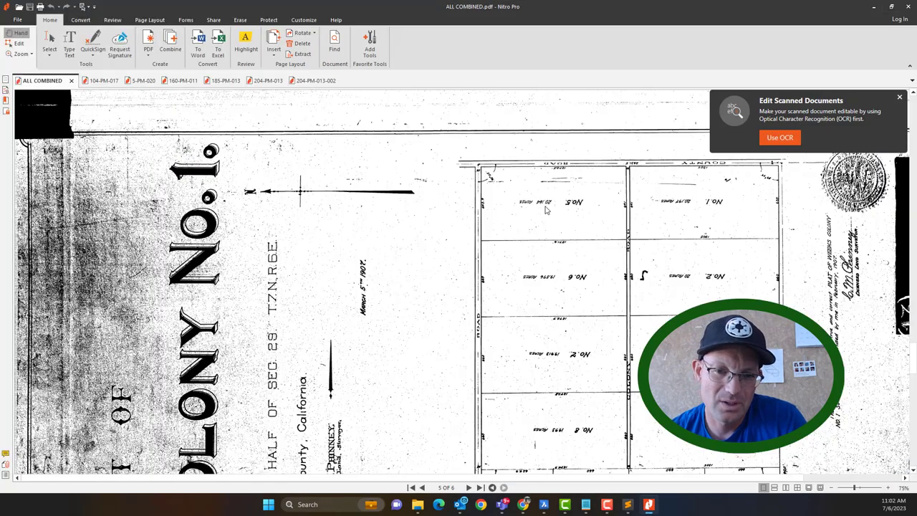
pyautogui.scroll(-3, 521, 295)
pyautogui.scroll(-1, 524, 320)
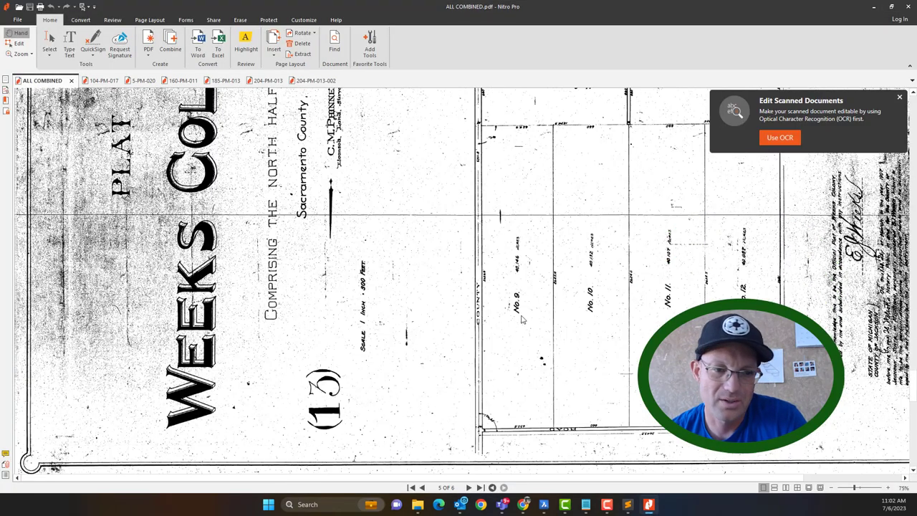
pyautogui.scroll(3, 451, 252)
pyautogui.scroll(2, 451, 252)
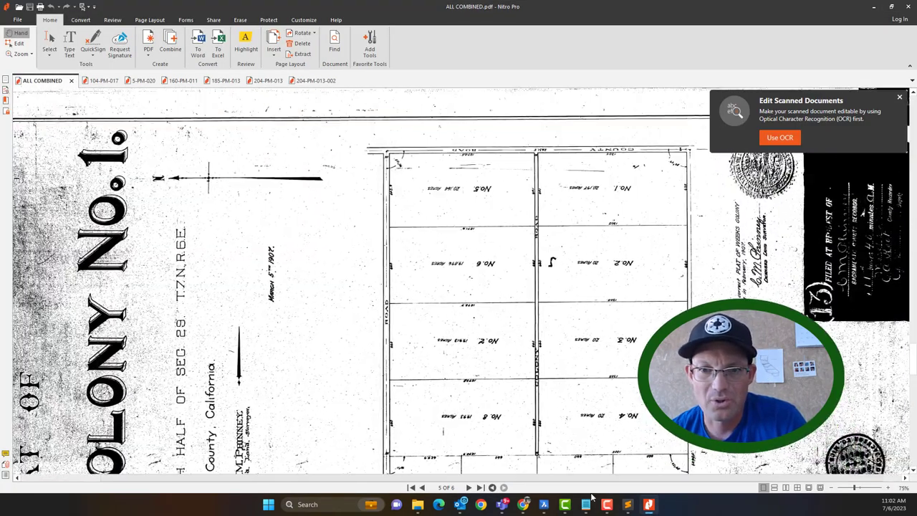
pyautogui.keyDown('ctrl'); pyautogui.scroll(-5, 451, 251); pyautogui.keyUp('ctrl')
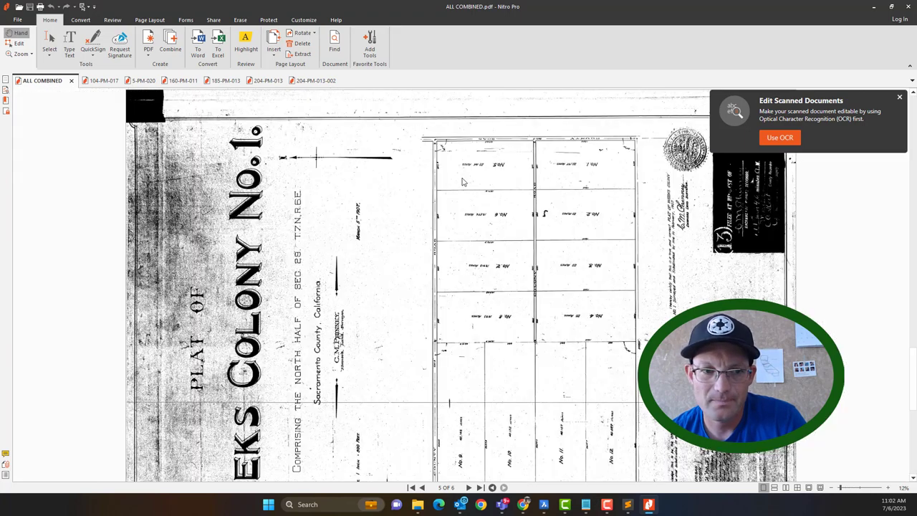
pyautogui.keyDown('ctrl'); pyautogui.scroll(5, 448, 254); pyautogui.keyUp('ctrl')
pyautogui.keyDown('ctrl'); pyautogui.scroll(-1, 344, 281); pyautogui.keyUp('ctrl')
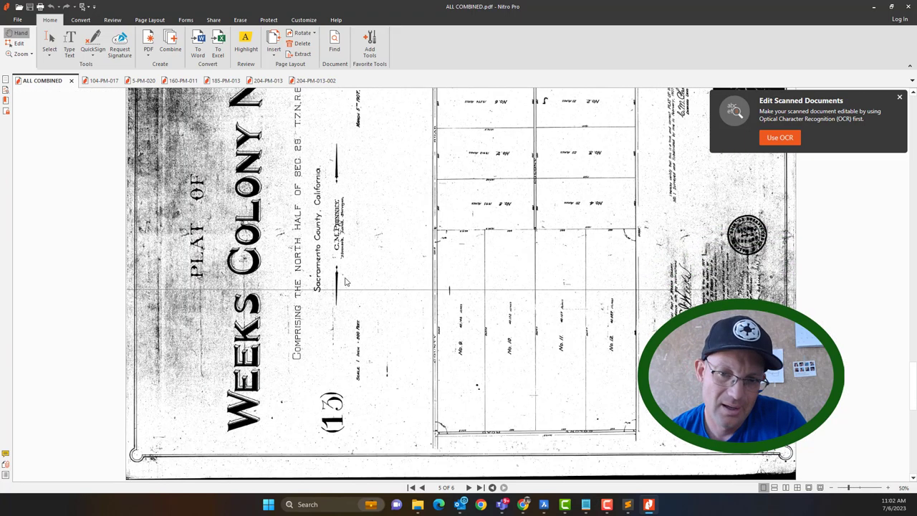
pyautogui.scroll(3, 461, 283)
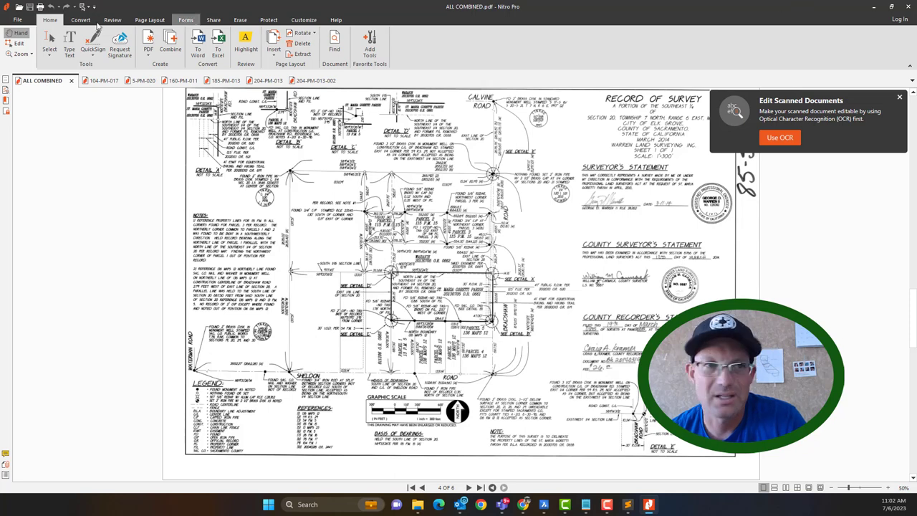
# Close ALL COMBINED.pdf, minimize Nitro, and bring the Filed Survey Maps folder forward
pyautogui.click(71, 80)
pyautogui.click(868, 10)
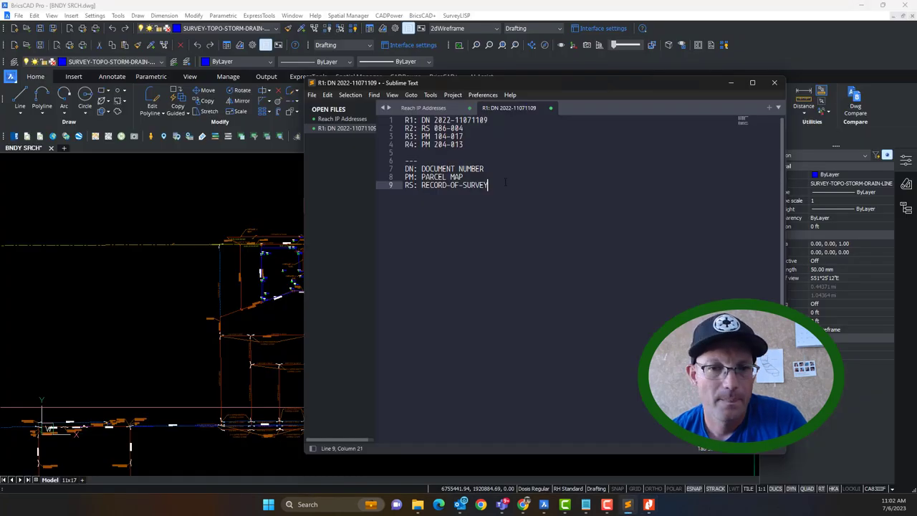
pyautogui.click(418, 504)
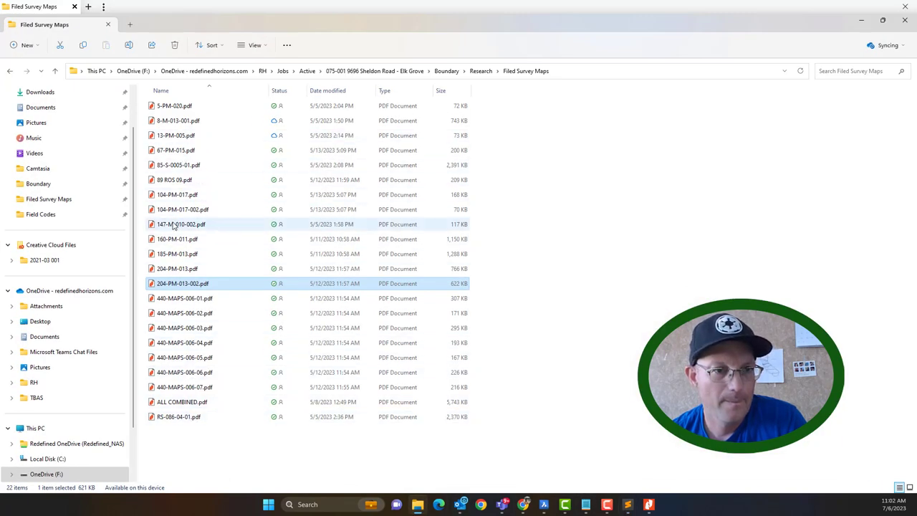
# Open 8-M-013-001.pdf from Filed Survey Maps in Nitro, then minimize Nitro and Explorer
pyautogui.click(180, 123)
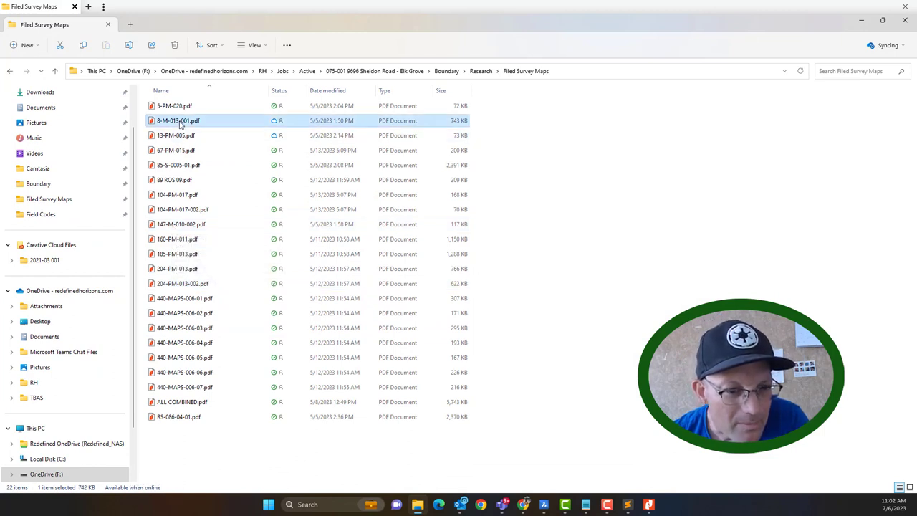
pyautogui.doubleClick(181, 123)
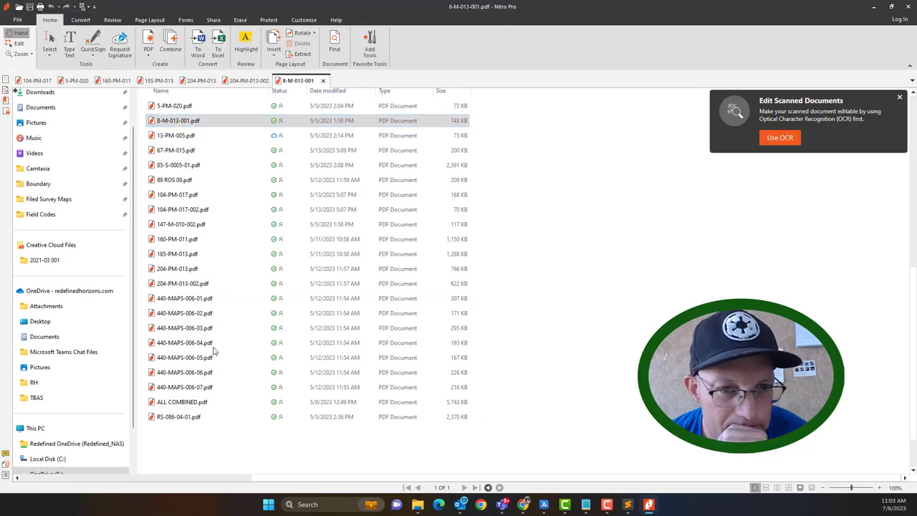
pyautogui.scroll(-2, 248, 336)
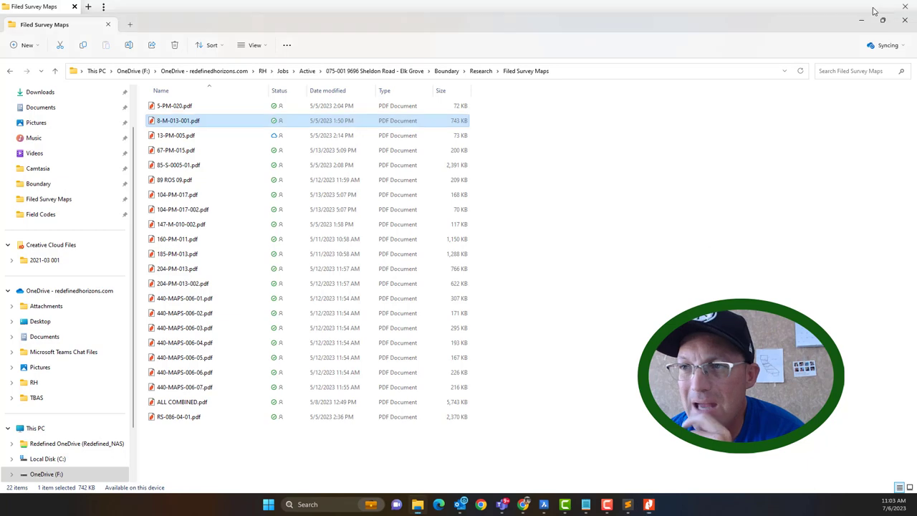
pyautogui.click(873, 6)
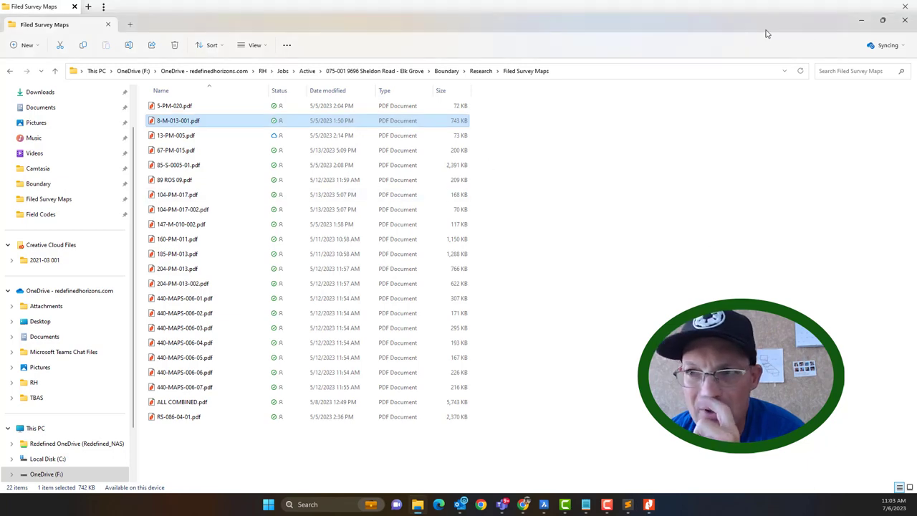
pyautogui.click(857, 22)
# Insert SM 008-013 as the R2 reference, moving RS 086-004 onto its own line
pyautogui.click(479, 146)
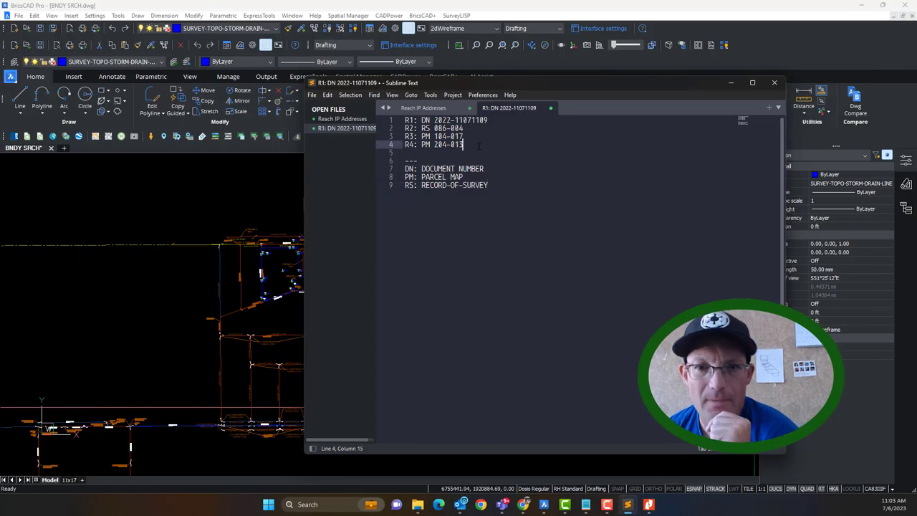
pyautogui.click(504, 121)
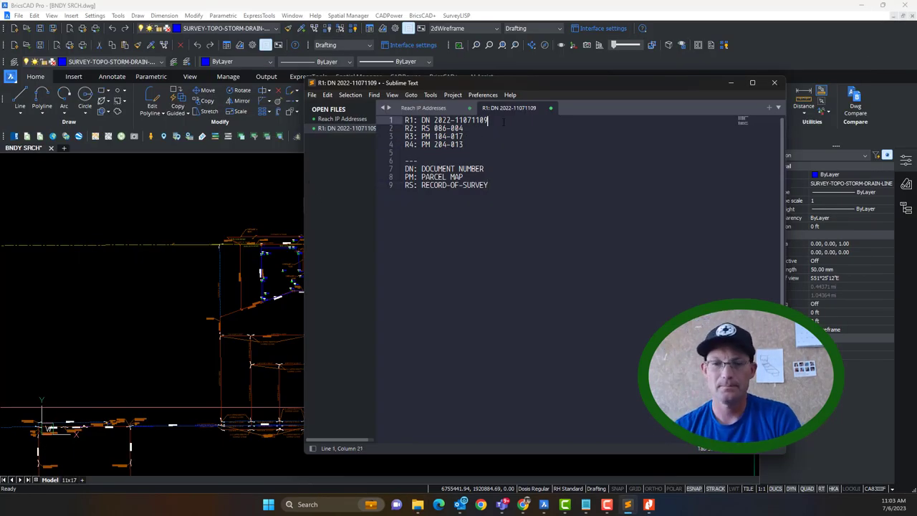
pyautogui.press('Return')
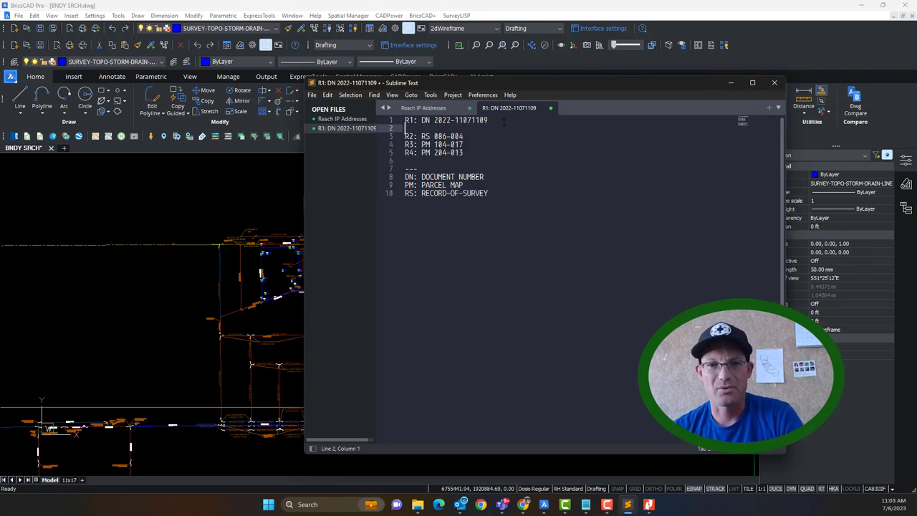
pyautogui.press('Delete')
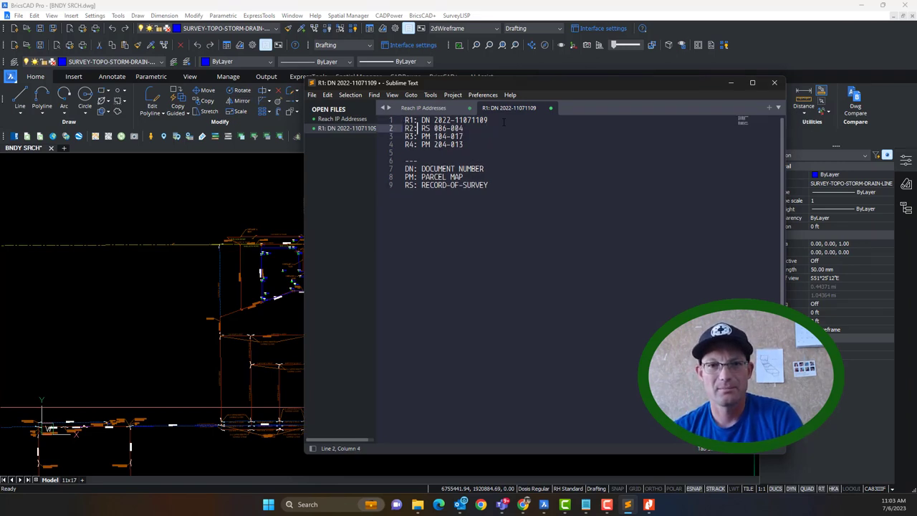
pyautogui.write('SM ')
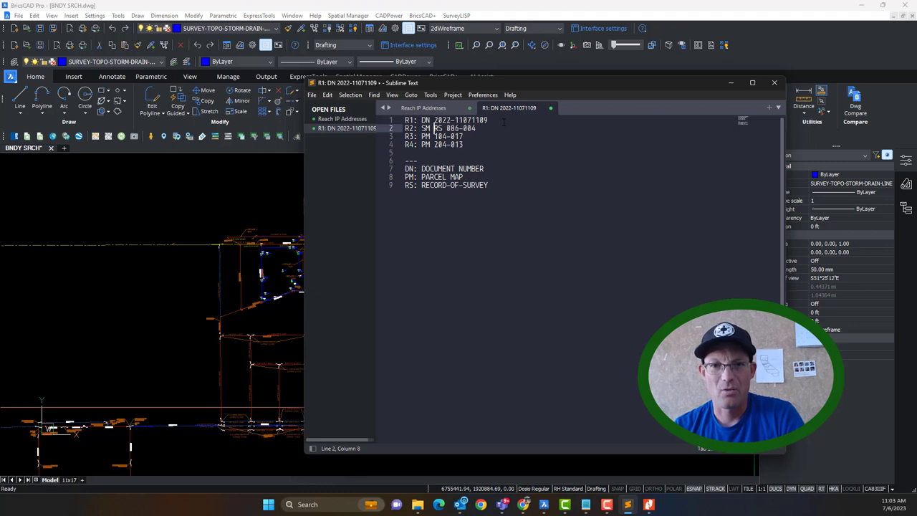
pyautogui.write('08-')
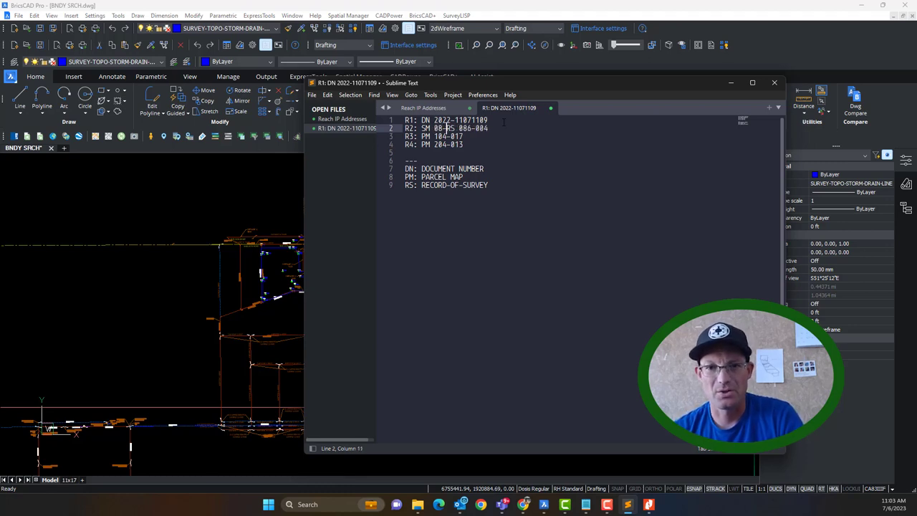
pyautogui.press('BackSpace')
pyautogui.press('BackSpace')
pyautogui.press('BackSpace')
pyautogui.write('008')
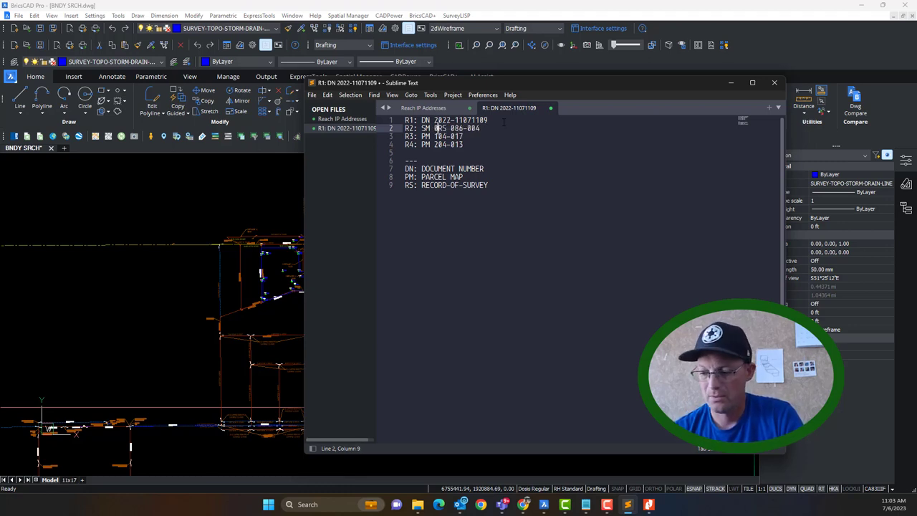
pyautogui.write('-013')
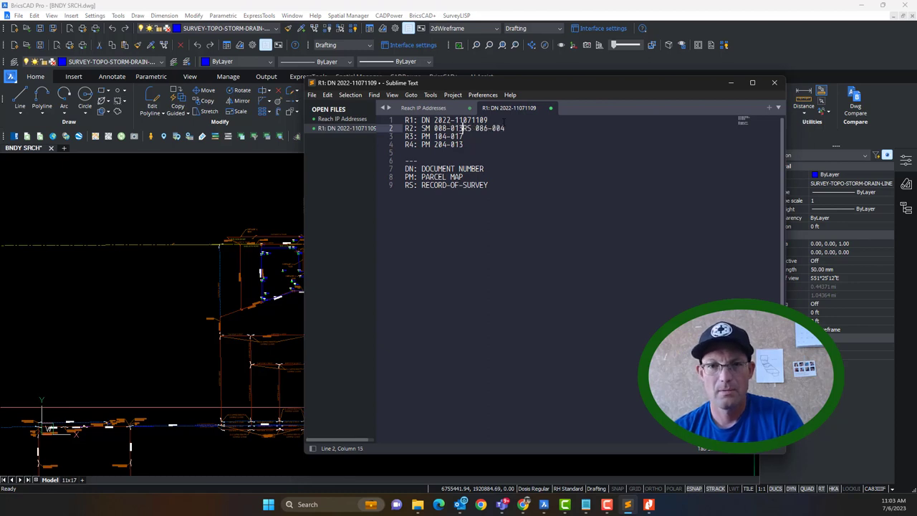
pyautogui.press('Return')
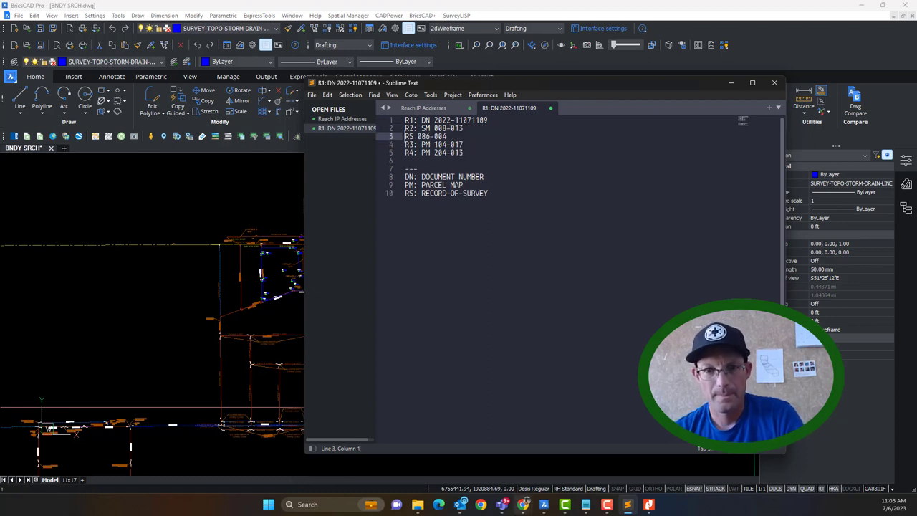
# Renumber the following record references as R3, R4 and R5
pyautogui.click(648, 506)
pyautogui.click(647, 505)
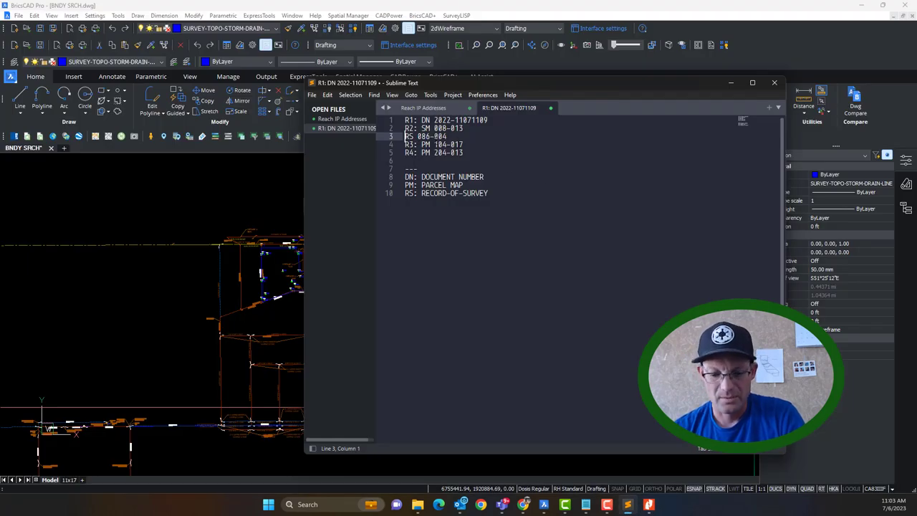
pyautogui.write('R3')
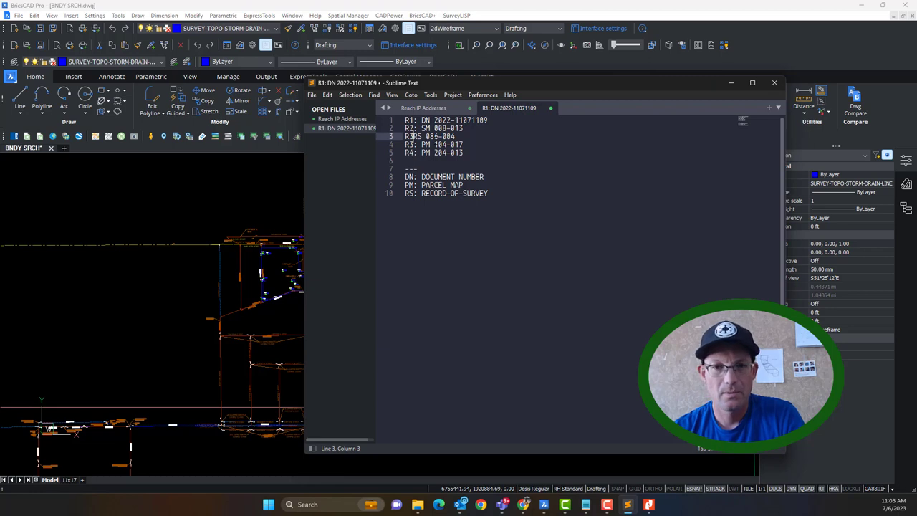
pyautogui.write(':')
pyautogui.press('Down')
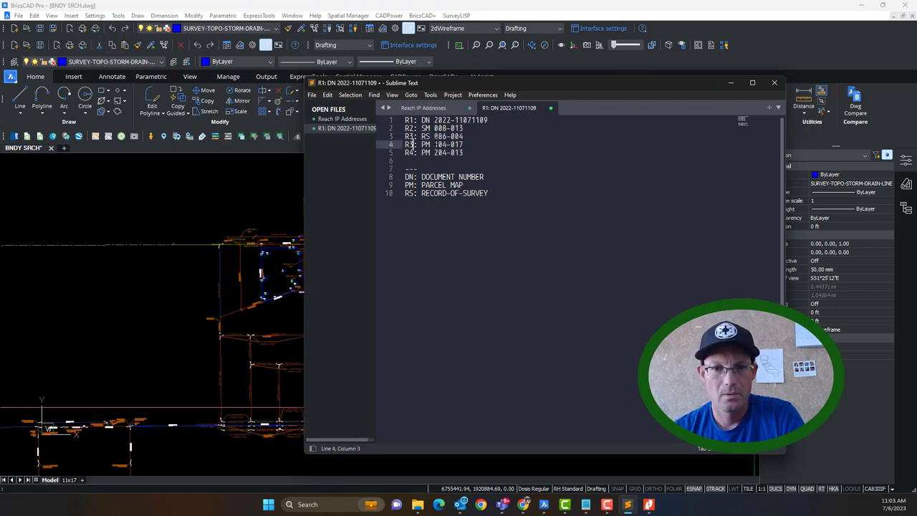
pyautogui.press('BackSpace')
pyautogui.write('4')
pyautogui.press('Down')
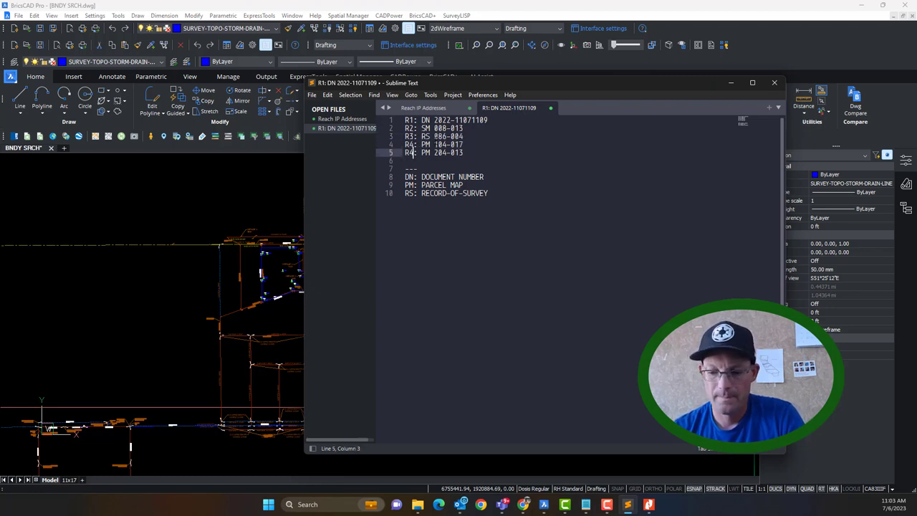
pyautogui.press('BackSpace')
pyautogui.write('5')
pyautogui.press('Down')
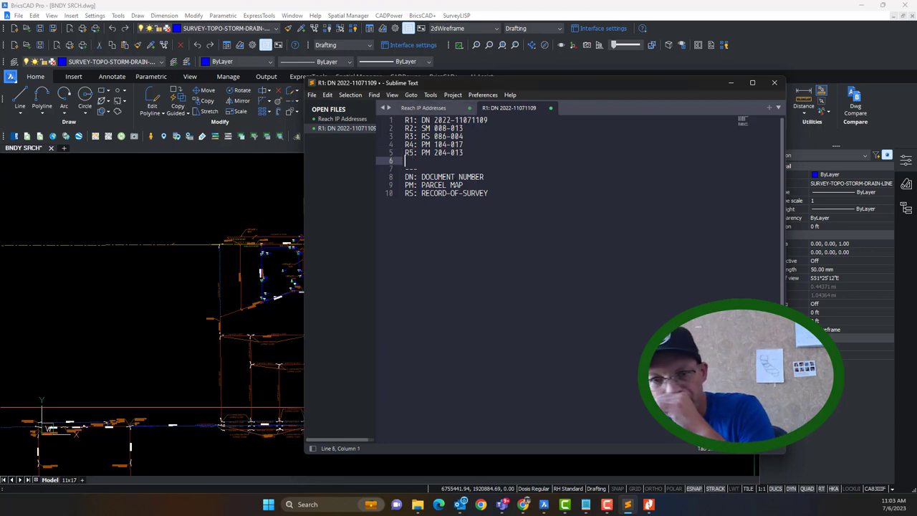
# Add SM: SUBDIVISION MAP to the end of the abbreviations list
pyautogui.click(521, 192)
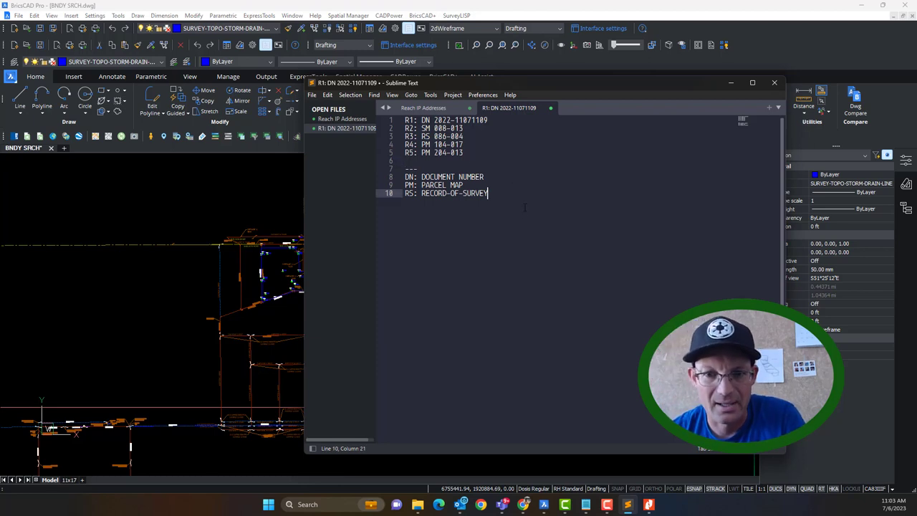
pyautogui.press('Return')
pyautogui.write('SM:')
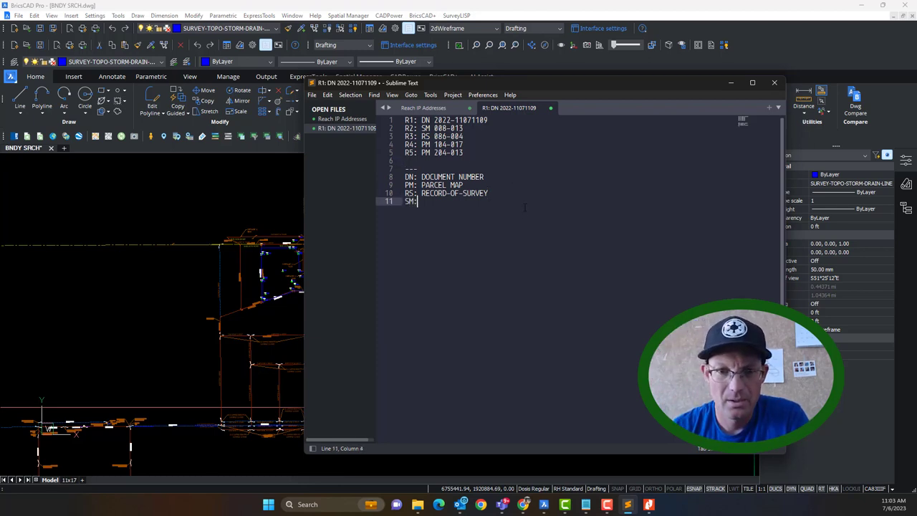
pyautogui.write(' SUBDIVI')
pyautogui.write('SION MAP')
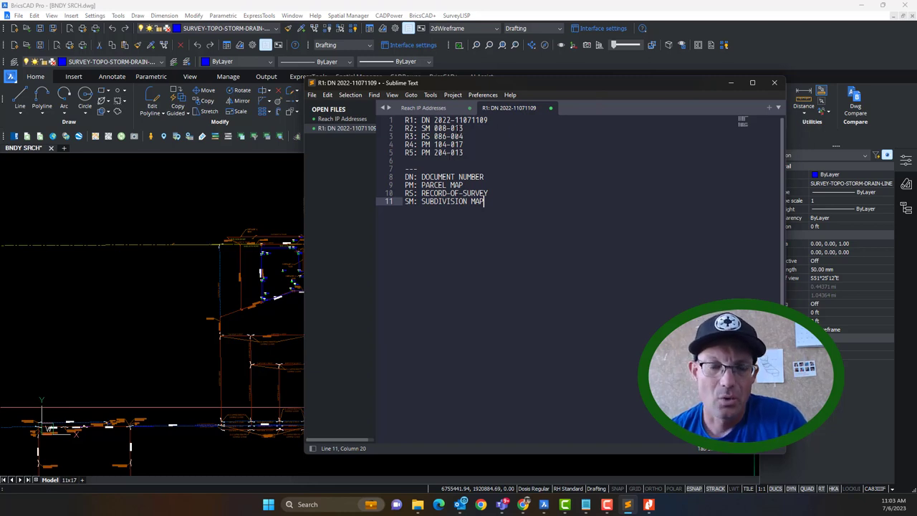
# Move the note aside and zoom around the BNDY SRCH site boundary near the brass cap
pyautogui.moveTo(533, 82); pyautogui.dragTo(703, 116)
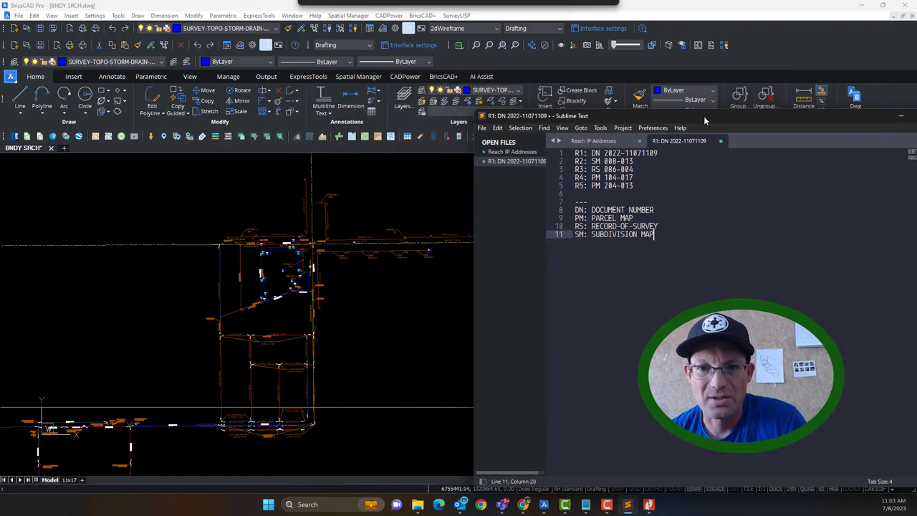
pyautogui.click(427, 301)
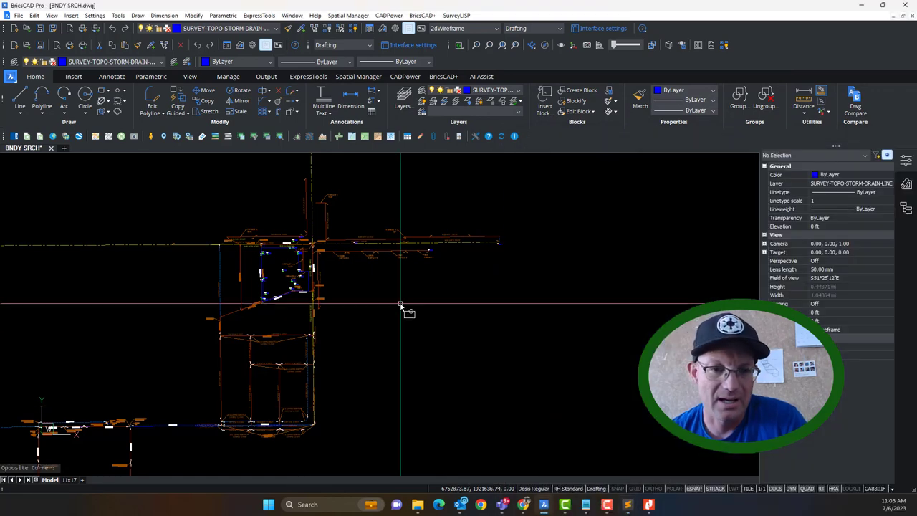
pyautogui.scroll(4, 269, 327)
pyautogui.moveTo(270, 327)
pyautogui.mouseDown(button='middle')
pyautogui.moveTo(341, 442)
pyautogui.moveTo(332, 417)
pyautogui.moveTo(361, 380)
pyautogui.mouseUp(button='middle')
pyautogui.scroll(-2, 330, 413)
pyautogui.scroll(1, 360, 379)
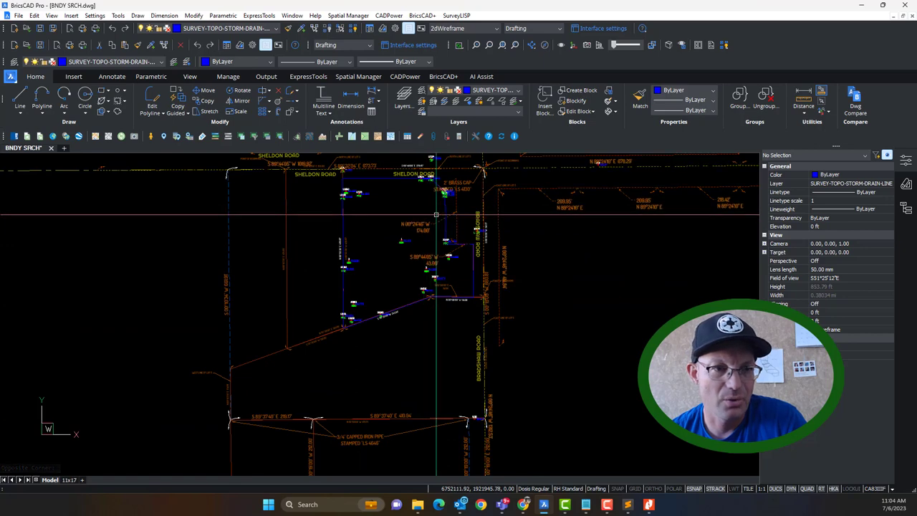
pyautogui.write('a')
pyautogui.press('Return')
pyautogui.press('Escape')
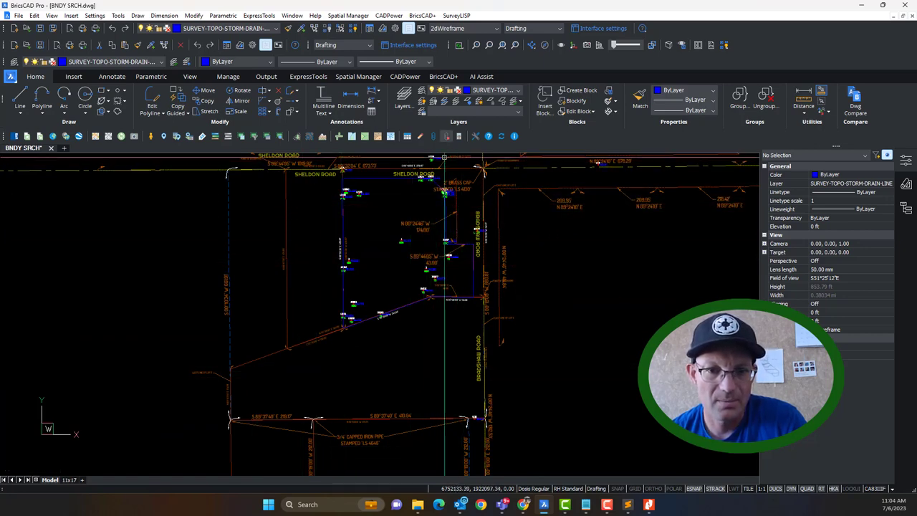
pyautogui.scroll(3, 448, 162)
pyautogui.click(463, 226)
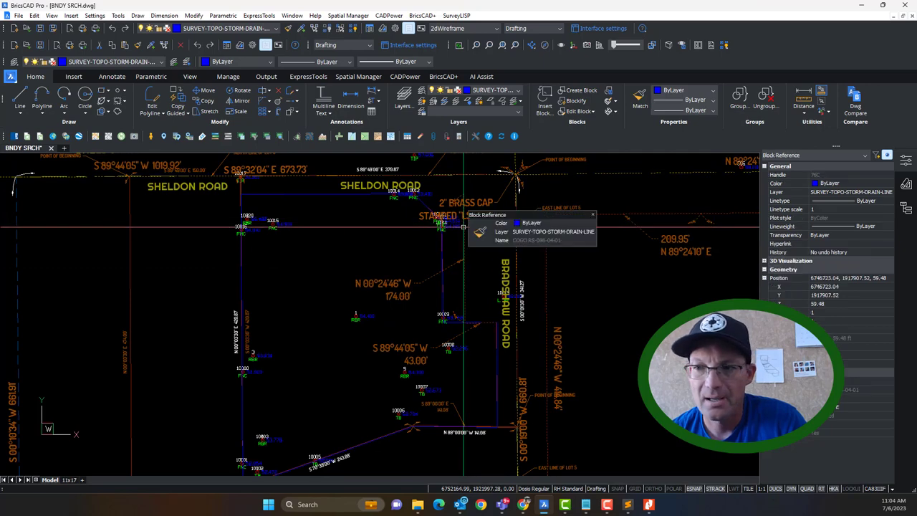
pyautogui.scroll(-3, 464, 226)
pyautogui.moveTo(413, 329)
pyautogui.mouseDown(button='middle')
pyautogui.moveTo(350, 278)
pyautogui.moveTo(336, 305)
pyautogui.mouseUp(button='middle')
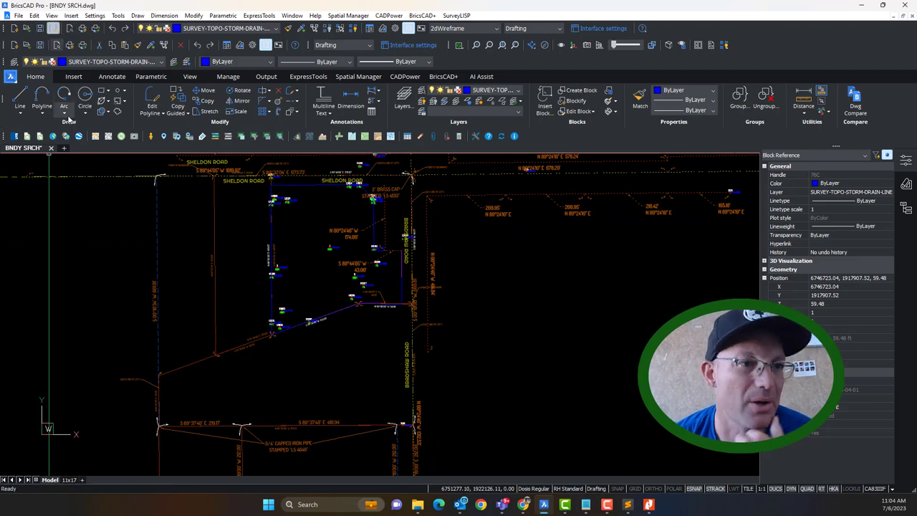
# Open BNDY ANNO 00060.dwg from the Boundary folder in File Explorer
pyautogui.click(416, 504)
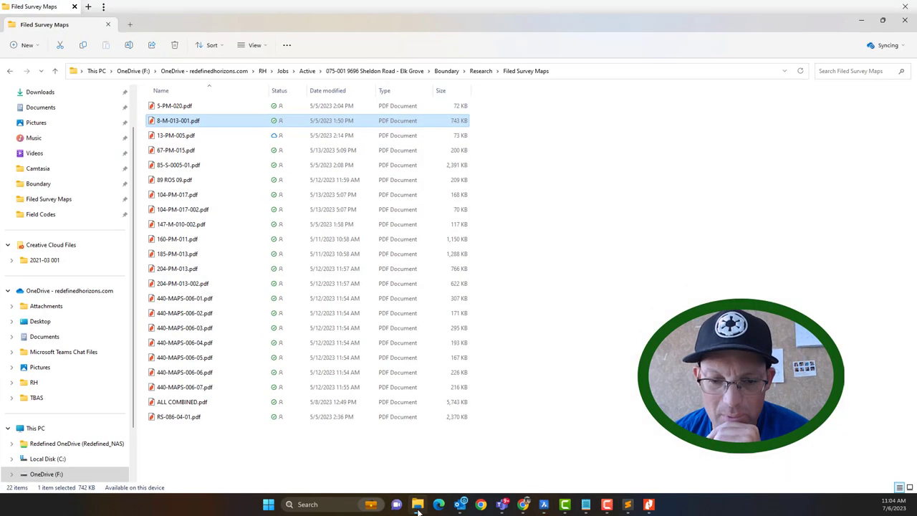
pyautogui.click(447, 71)
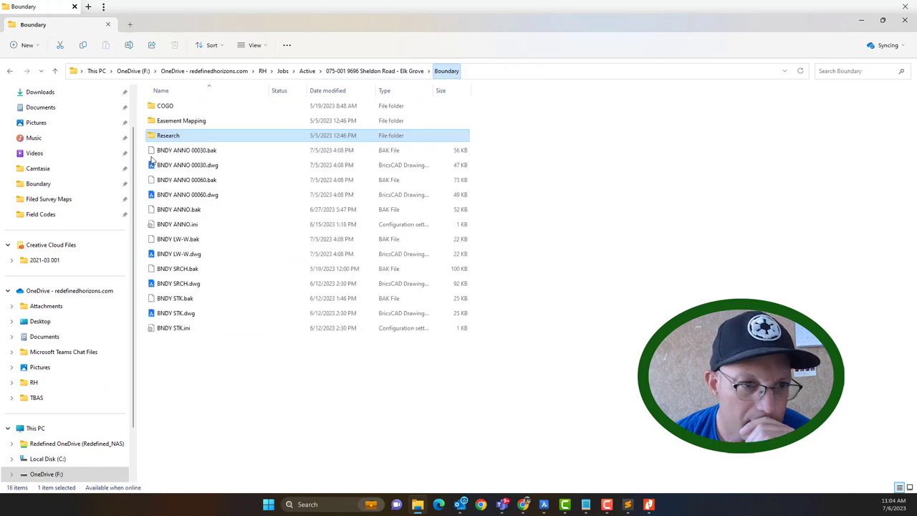
pyautogui.click(179, 197)
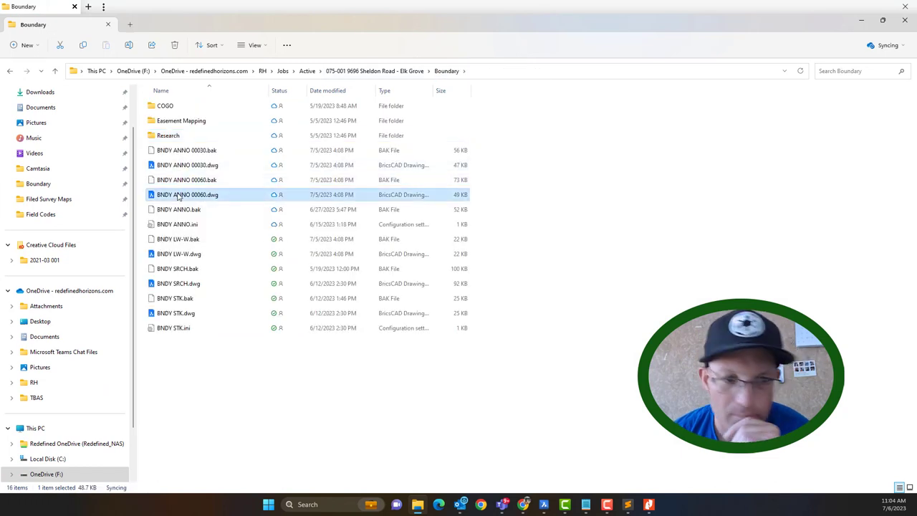
pyautogui.doubleClick(188, 283)
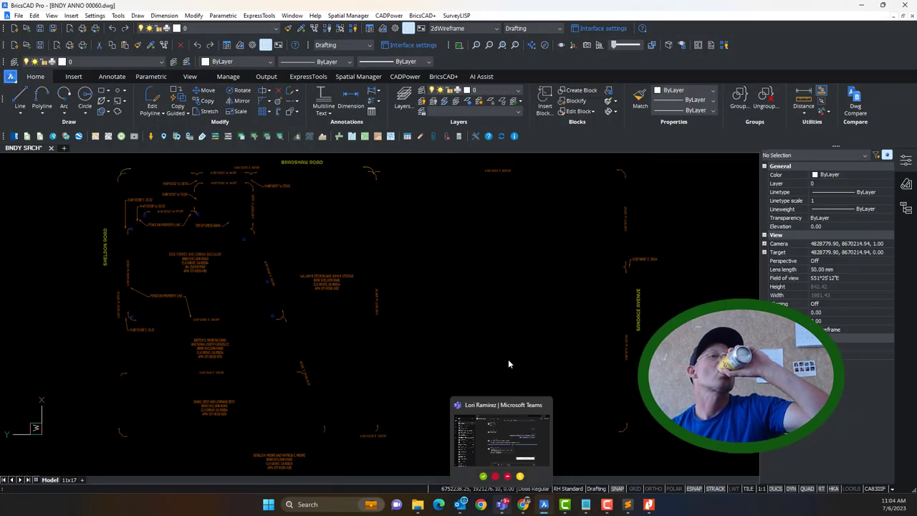
# Pan and zoom across the BNDY ANNO 00060 parcel owner labels
pyautogui.scroll(2, 307, 322)
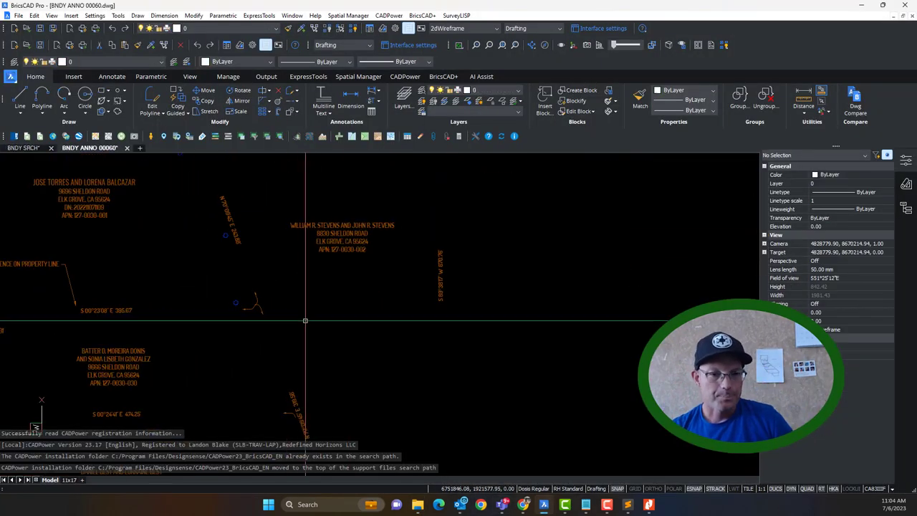
pyautogui.moveTo(306, 319); pyautogui.dragTo(388, 392, button='middle')
pyautogui.scroll(-1, 382, 379)
pyautogui.moveTo(175, 325); pyautogui.dragTo(250, 289, button='middle')
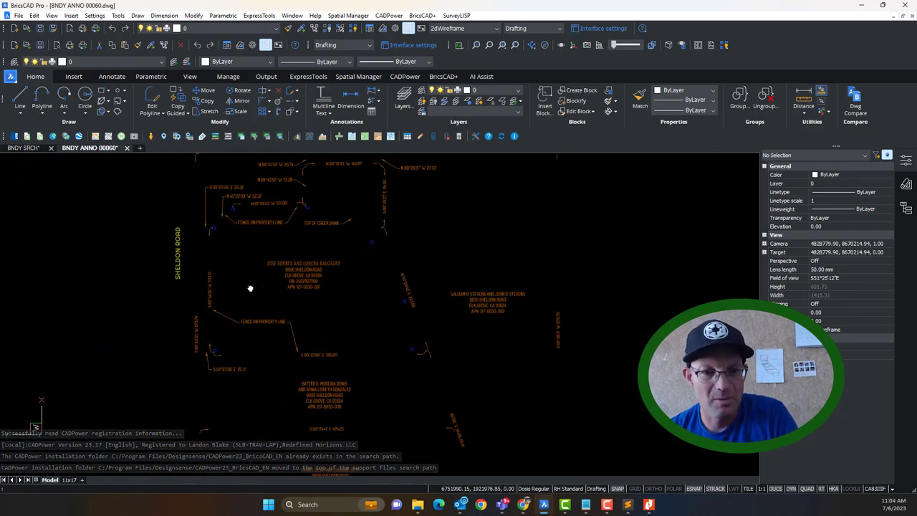
pyautogui.moveTo(490, 345); pyautogui.dragTo(478, 283, button='middle')
pyautogui.scroll(4, 297, 324)
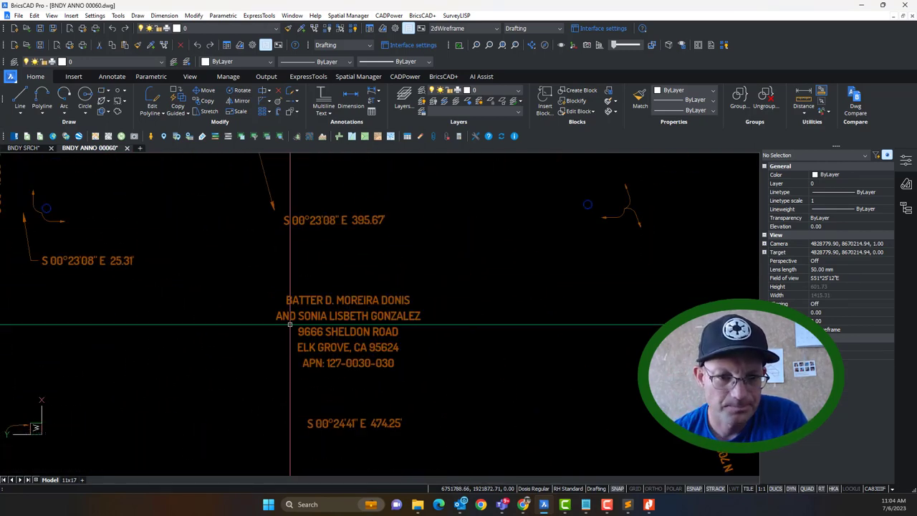
pyautogui.scroll(-2, 290, 322)
pyautogui.scroll(-2, 335, 327)
pyautogui.moveTo(417, 351); pyautogui.dragTo(321, 323, button='middle')
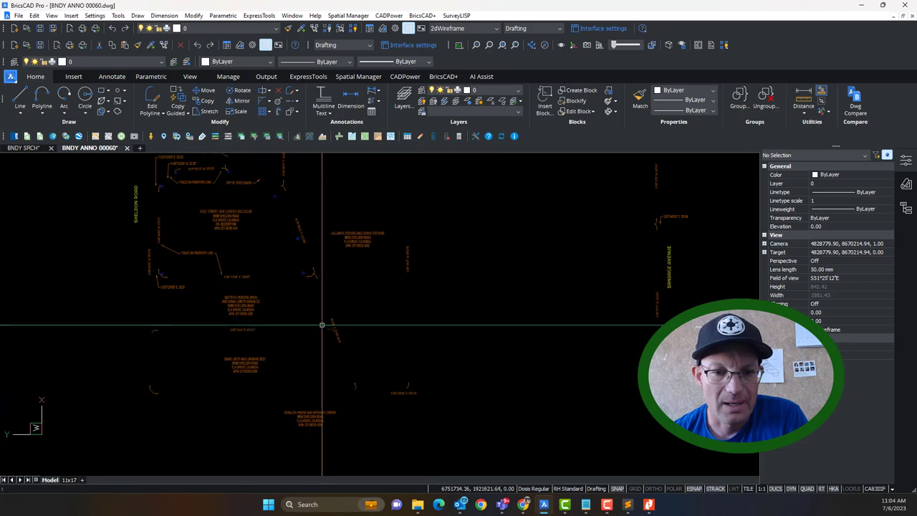
pyautogui.scroll(1, 254, 322)
pyautogui.scroll(1, 173, 328)
pyautogui.scroll(-3, 173, 328)
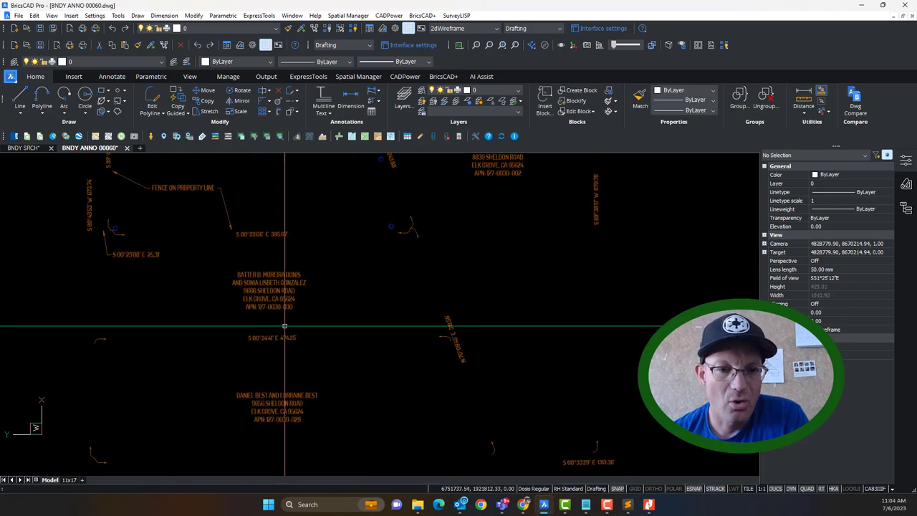
pyautogui.scroll(3, 286, 306)
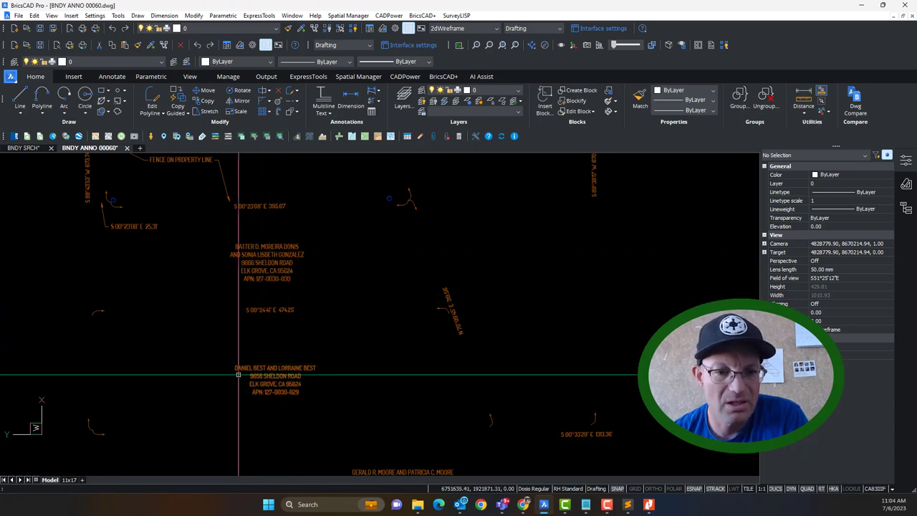
pyautogui.scroll(2, 263, 402)
pyautogui.scroll(-2, 294, 327)
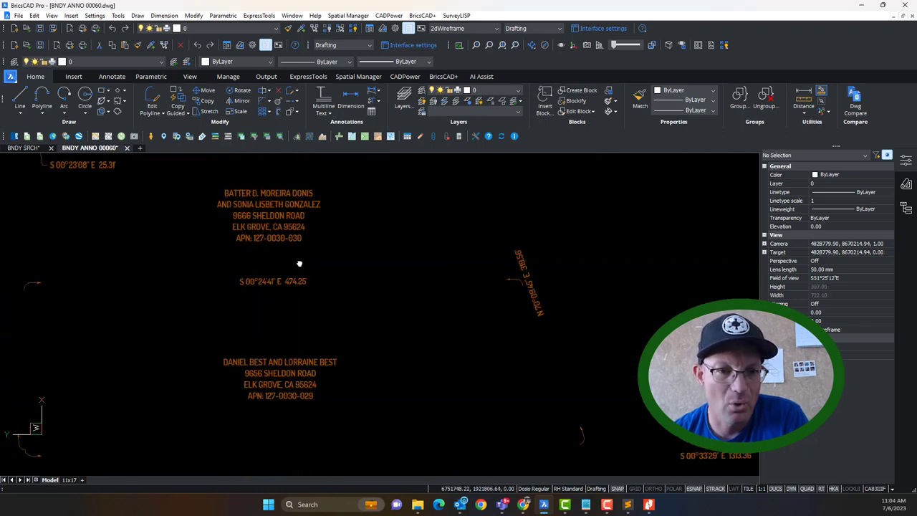
pyautogui.scroll(-1, 315, 336)
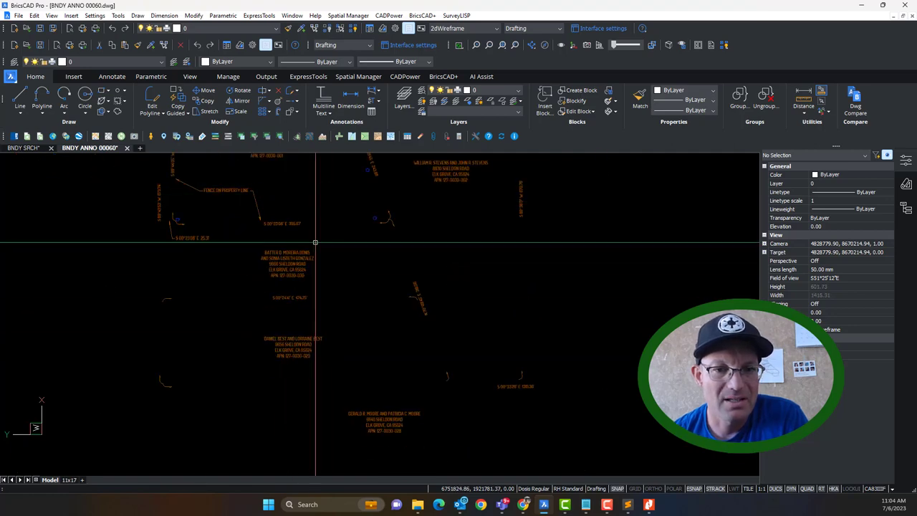
# Review the upper parcel labels, then close BNDY ANNO 00060 without saving
pyautogui.moveTo(364, 247); pyautogui.dragTo(293, 338, button='middle')
pyautogui.scroll(5, 394, 259)
pyautogui.scroll(-9, 373, 299)
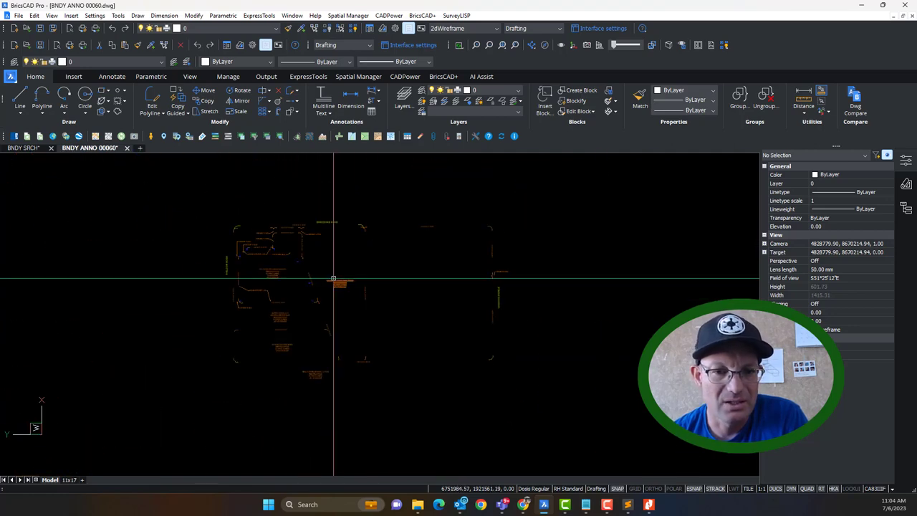
pyautogui.scroll(6, 324, 286)
pyautogui.moveTo(136, 262); pyautogui.dragTo(318, 389, button='middle')
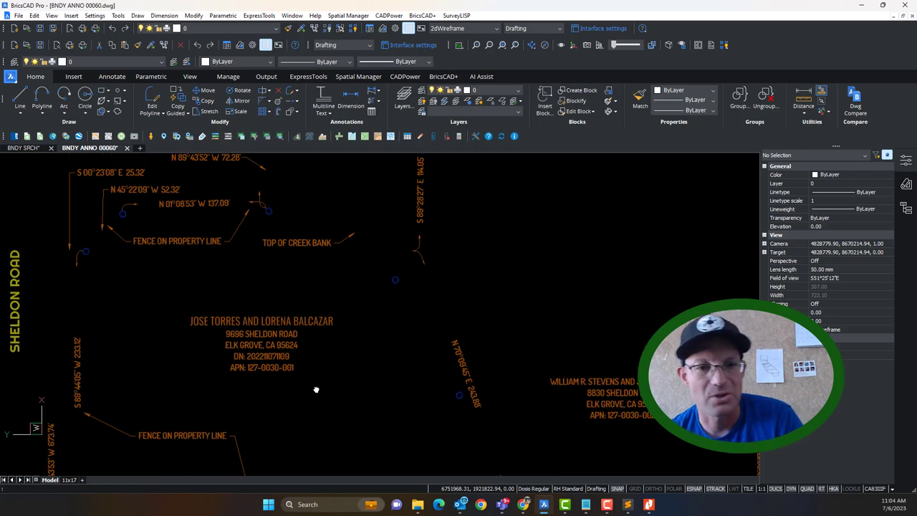
pyautogui.scroll(-5, 284, 344)
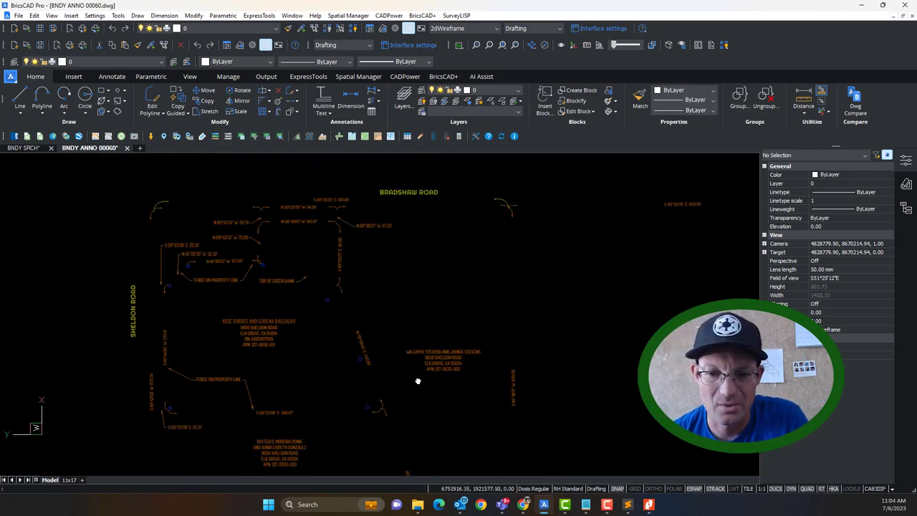
pyautogui.click(127, 148)
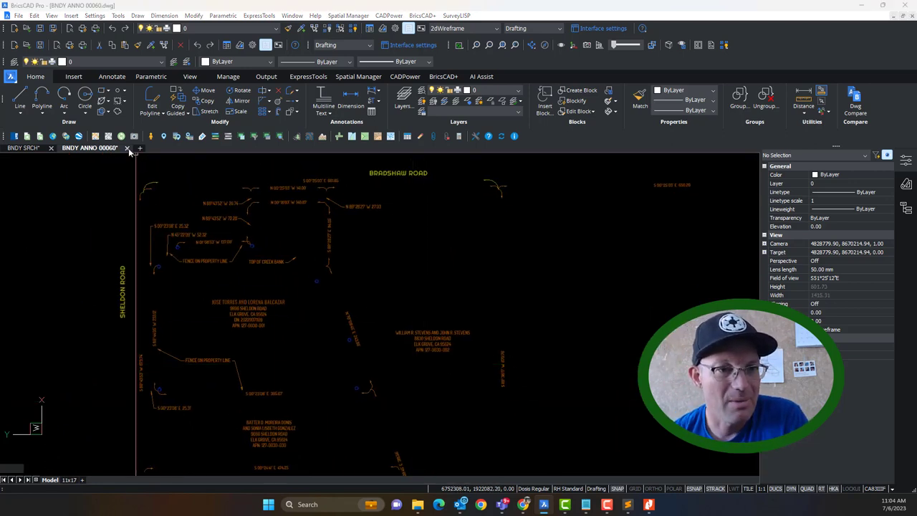
pyautogui.click(478, 248)
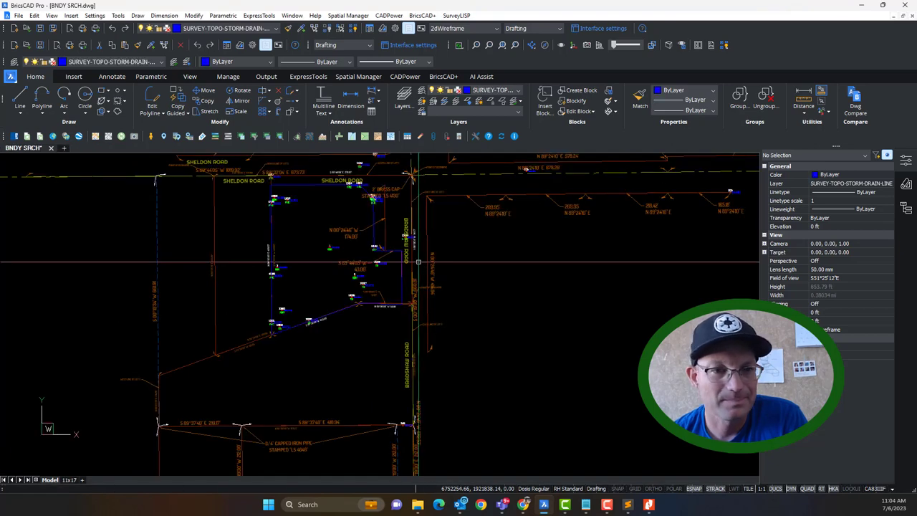
pyautogui.scroll(6, 378, 247)
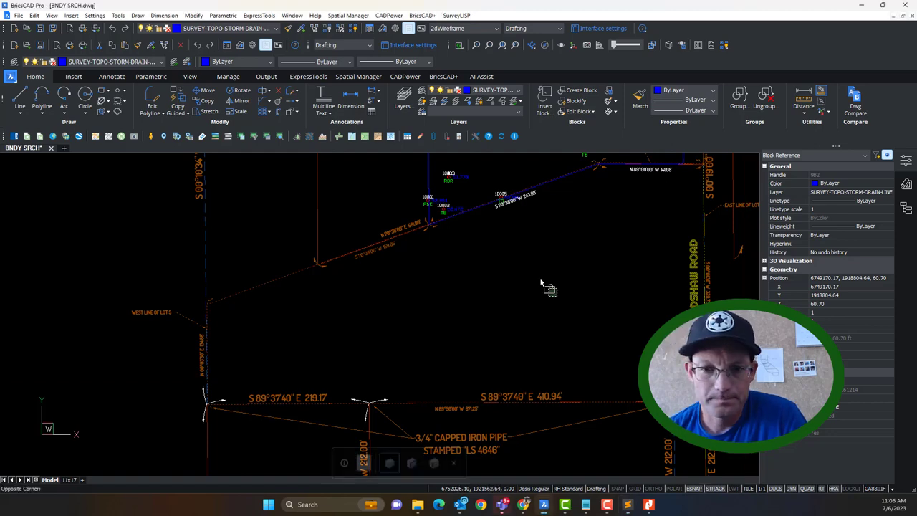
pyautogui.scroll(-6, 544, 286)
pyautogui.click(459, 346)
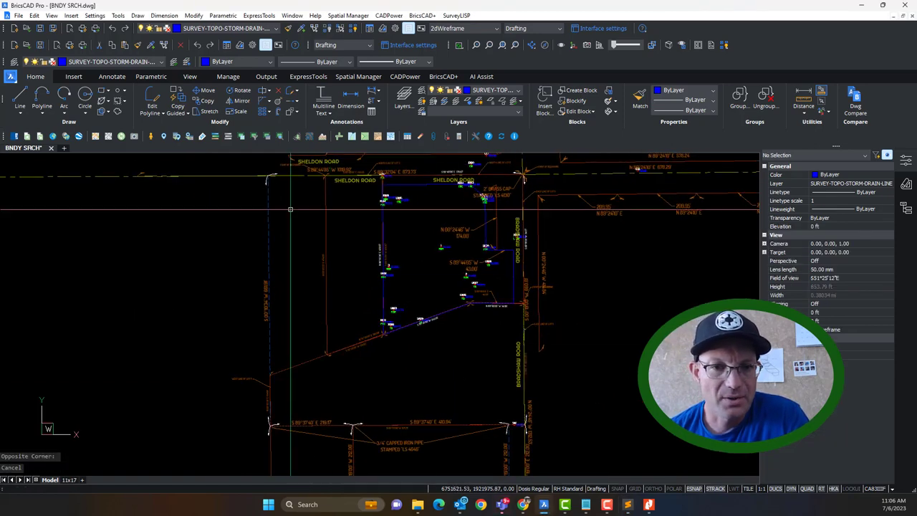
pyautogui.press('Escape')
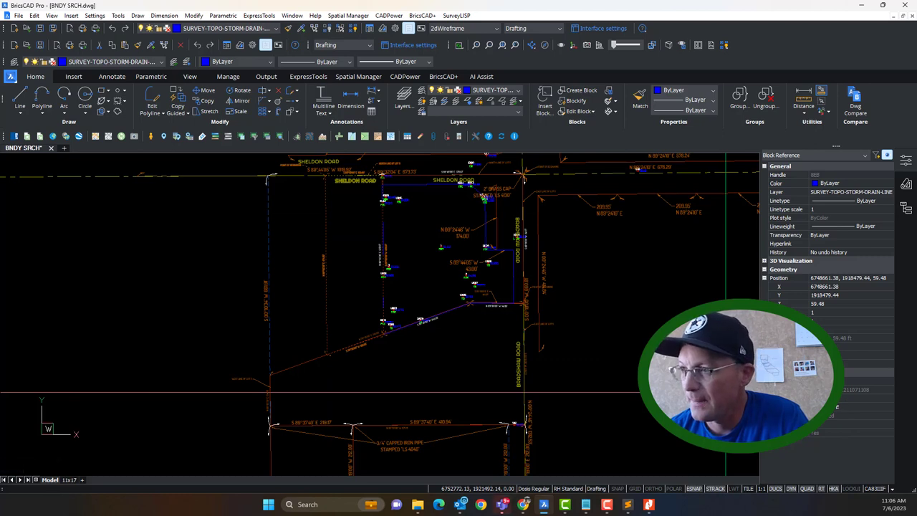
pyautogui.hotkey('alt', 'Tab')
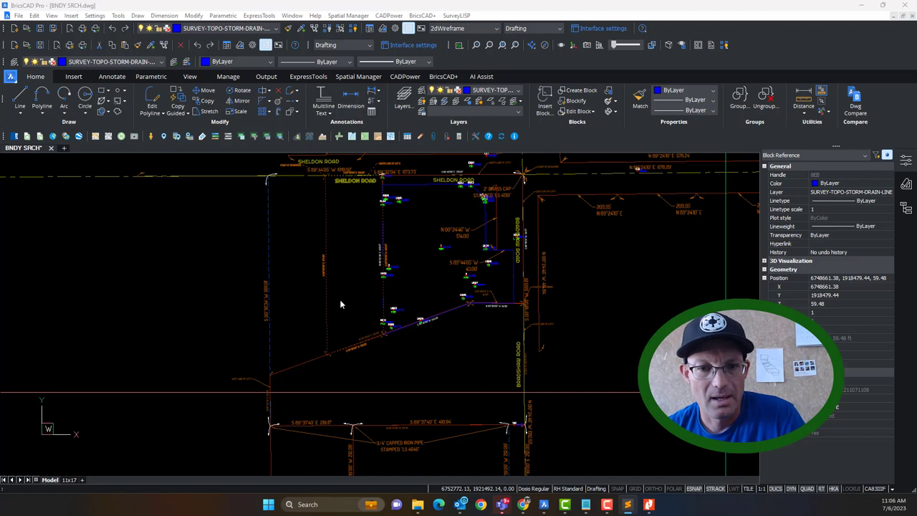
pyautogui.click(318, 256)
pyautogui.press('Escape')
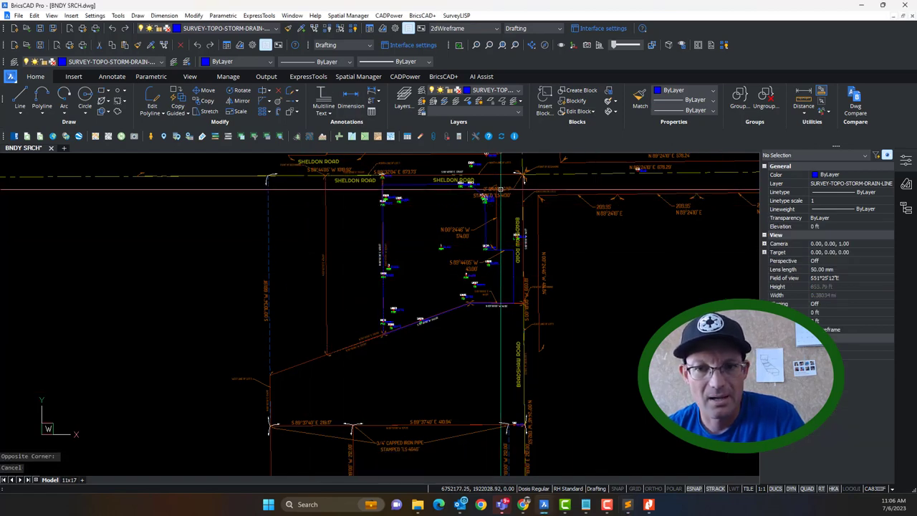
pyautogui.scroll(4, 502, 189)
pyautogui.scroll(-2, 486, 234)
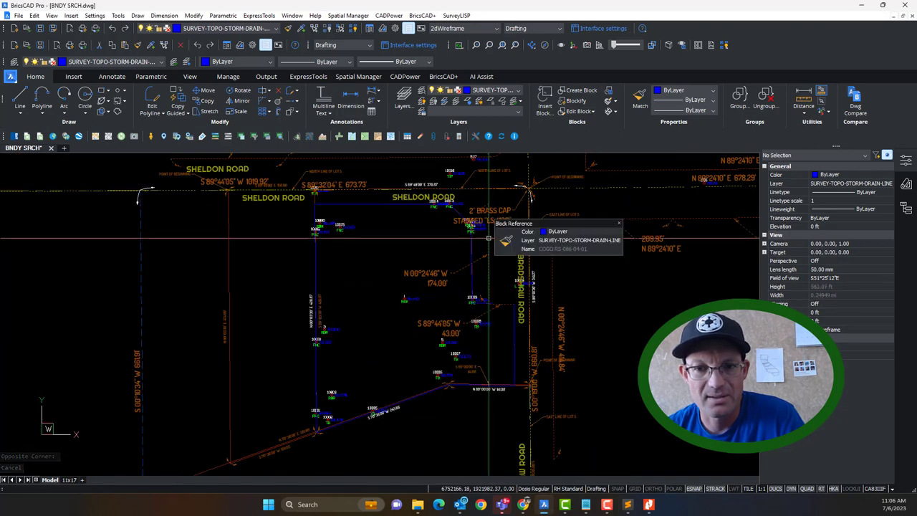
pyautogui.scroll(3, 315, 192)
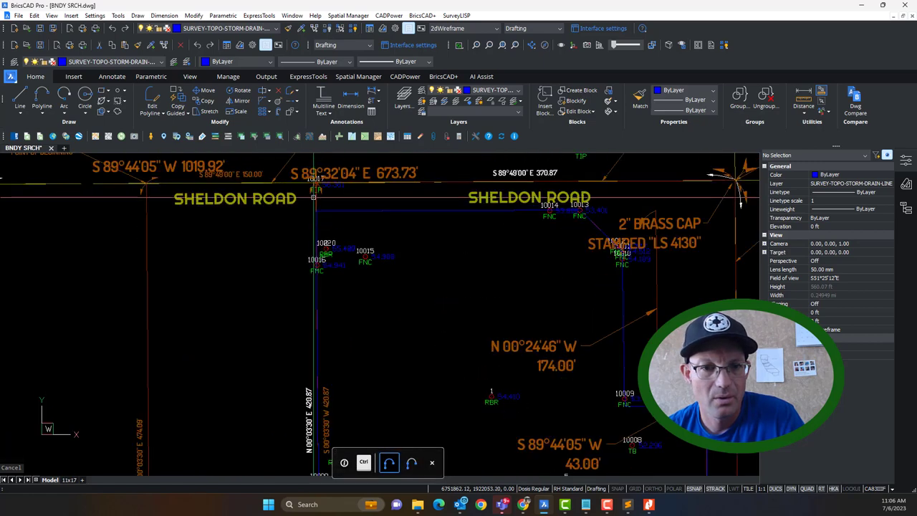
pyautogui.click(316, 189)
pyautogui.scroll(-2, 460, 196)
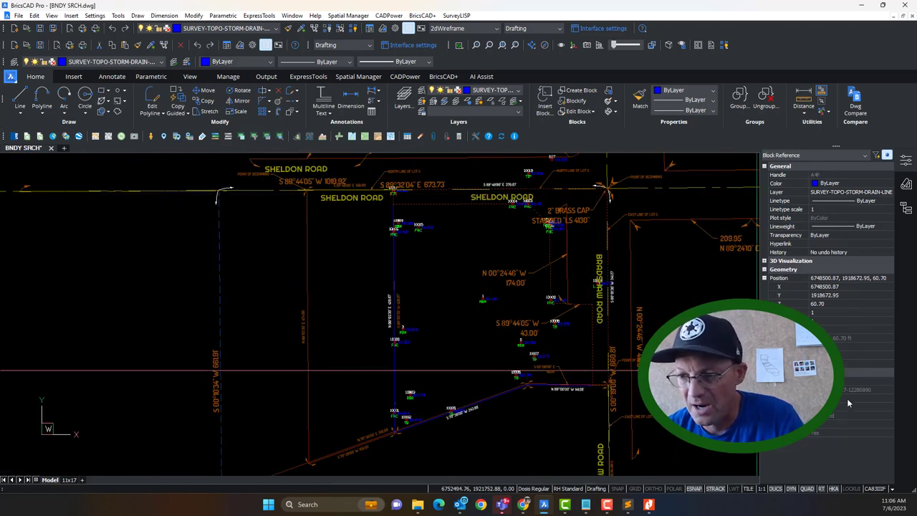
pyautogui.hotkey('alt', 'Tab')
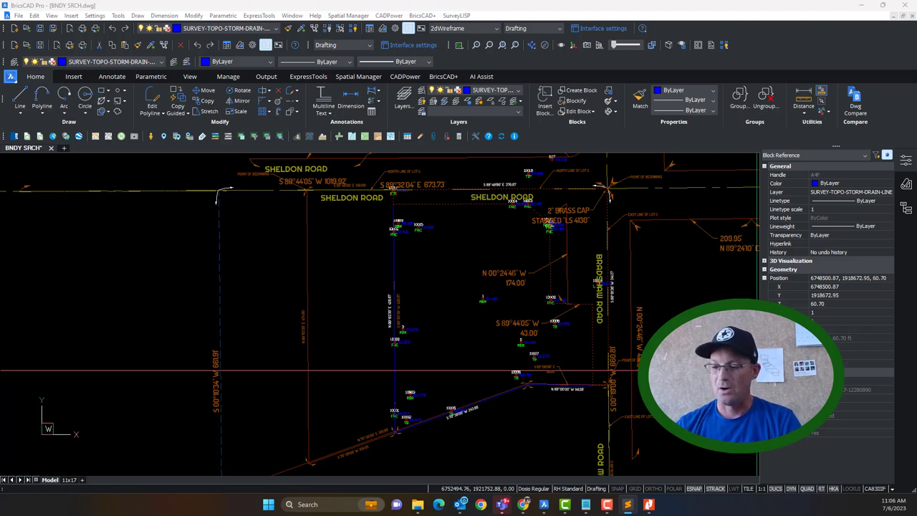
pyautogui.click(360, 268)
pyautogui.press('Escape')
pyautogui.moveTo(417, 397); pyautogui.dragTo(455, 294, button='middle')
pyautogui.click(299, 379)
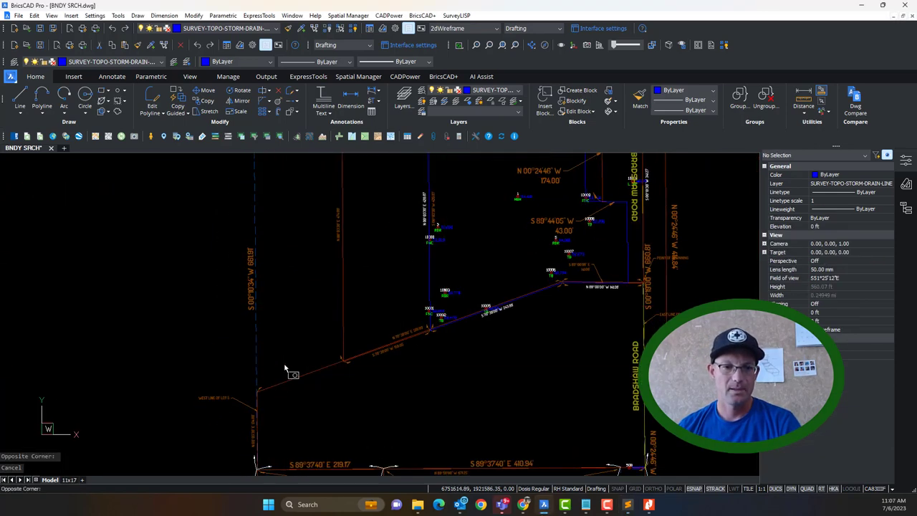
pyautogui.click(248, 351)
pyautogui.moveTo(300, 323); pyautogui.dragTo(292, 398, button='middle')
pyautogui.press('Escape')
pyautogui.scroll(-2, 279, 385)
pyautogui.press('Escape')
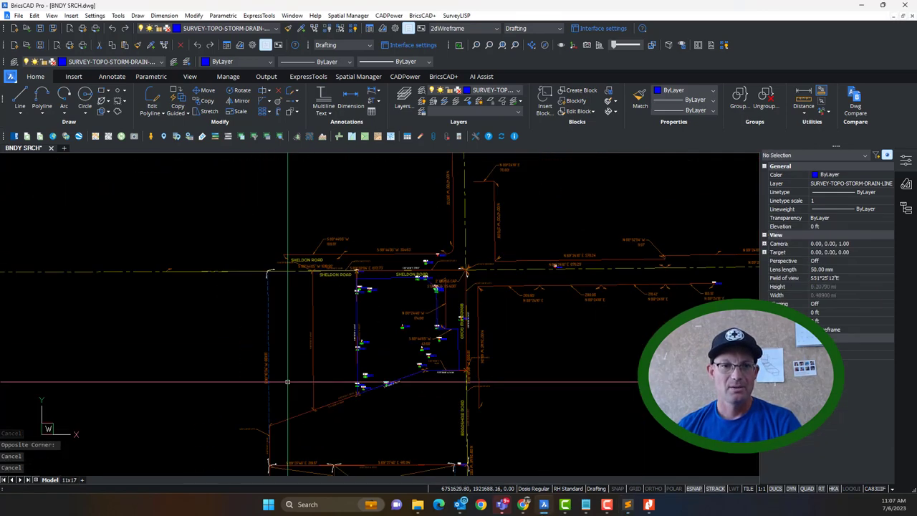
pyautogui.scroll(2, 279, 381)
pyautogui.press('Escape')
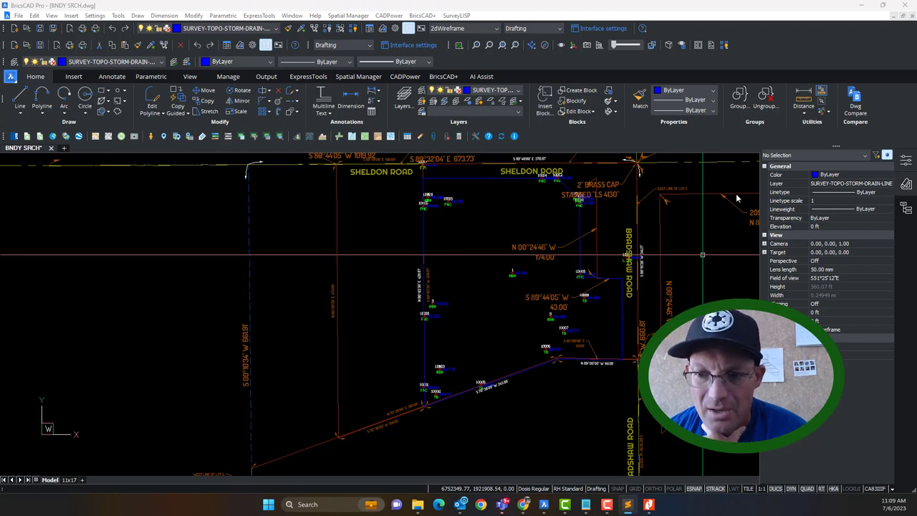
pyautogui.click(96, 285)
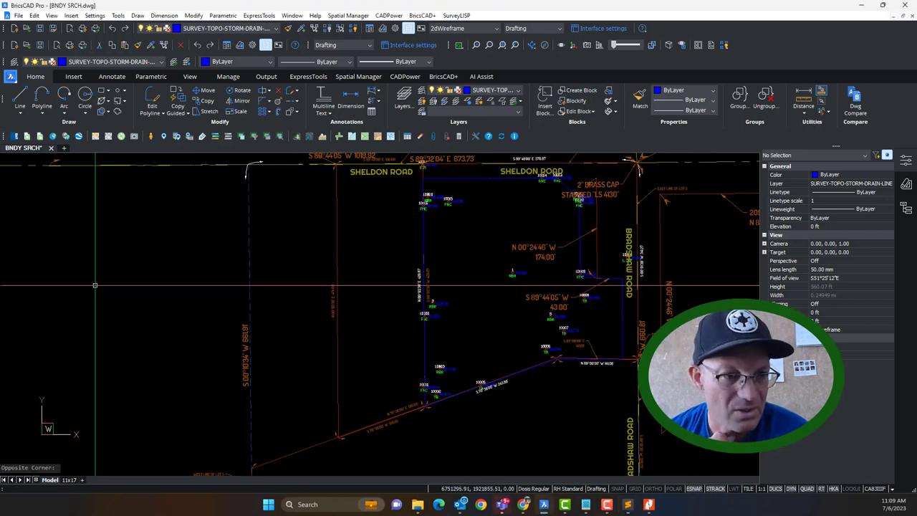
pyautogui.moveTo(421, 507)
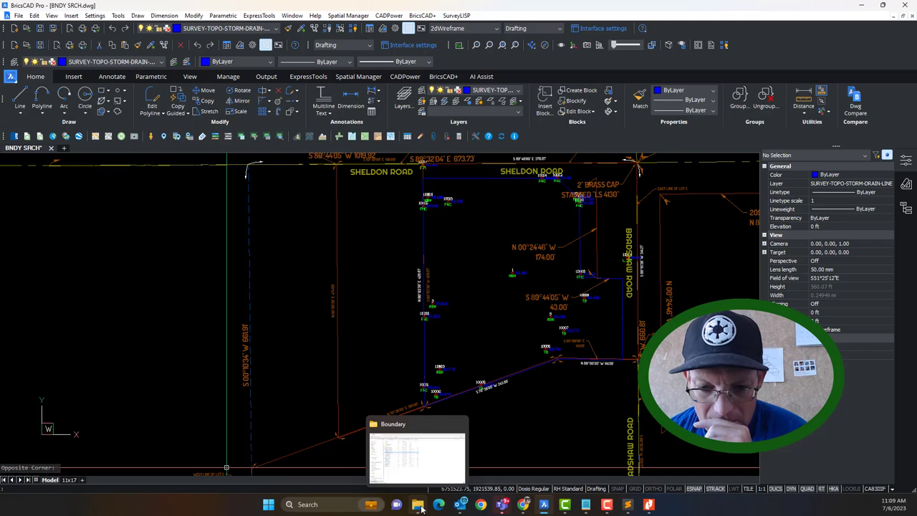
# Go from the Boundary folder up to Mapping and open SHEET01.dwg in BricsCAD
pyautogui.click(548, 507)
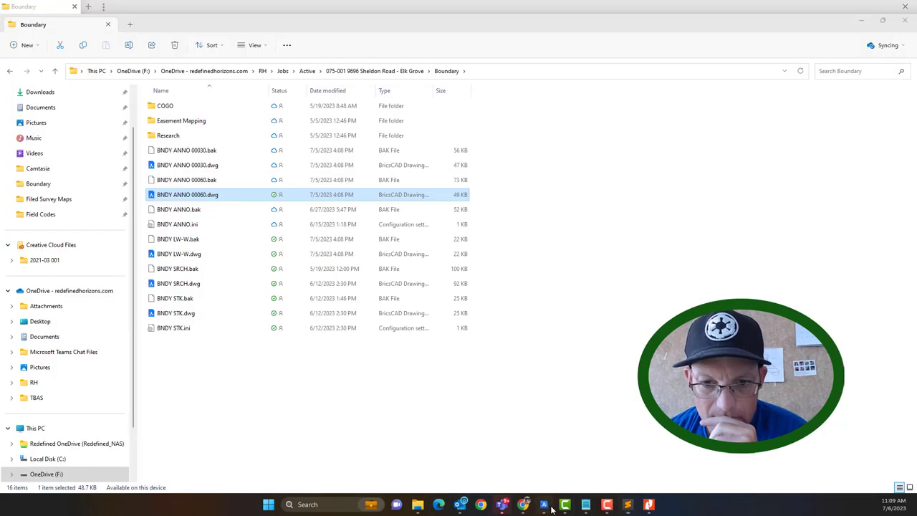
pyautogui.click(546, 505)
pyautogui.click(545, 505)
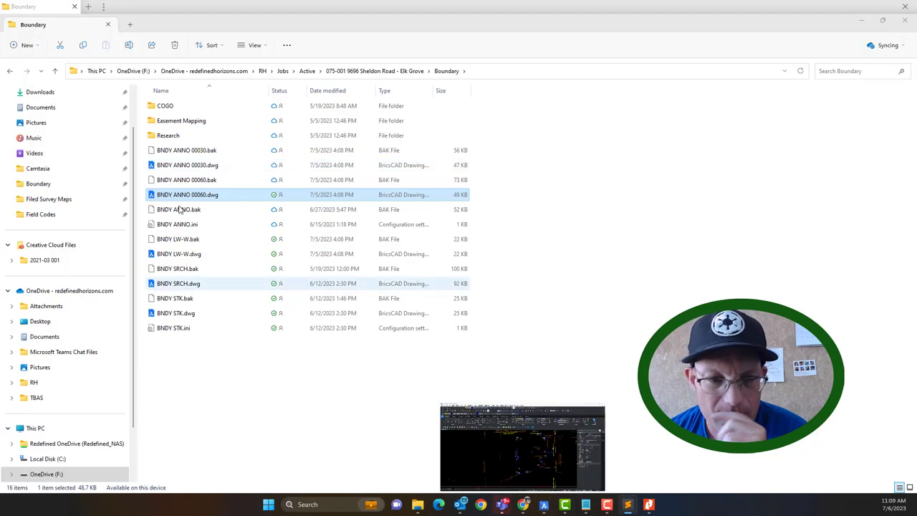
pyautogui.click(401, 71)
pyautogui.click(181, 273)
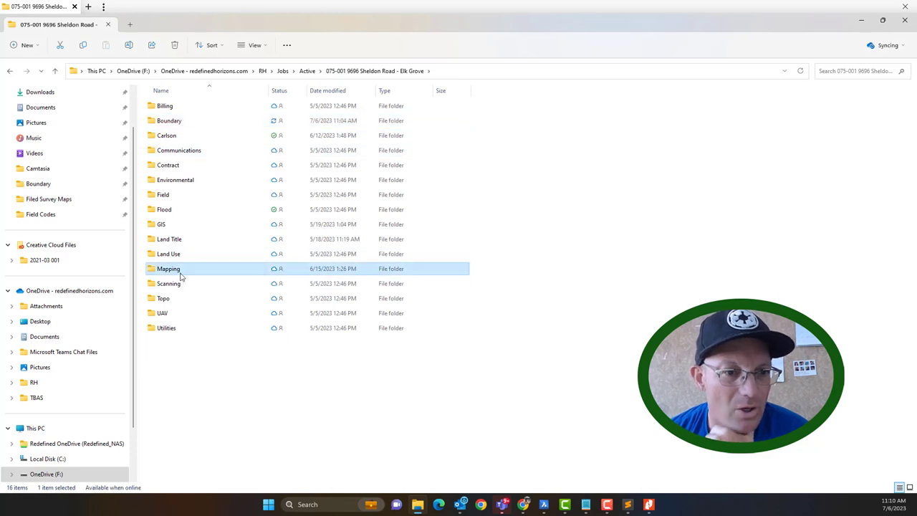
pyautogui.doubleClick(180, 276)
pyautogui.doubleClick(174, 108)
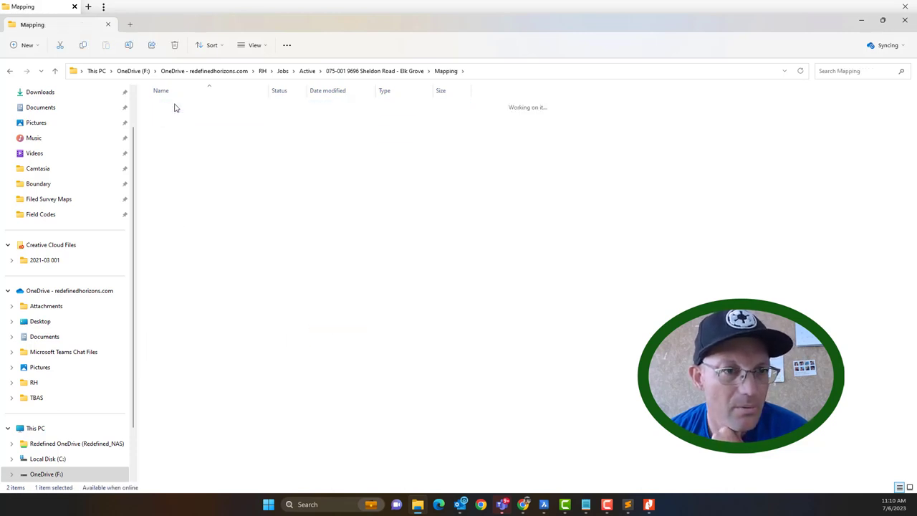
pyautogui.doubleClick(174, 135)
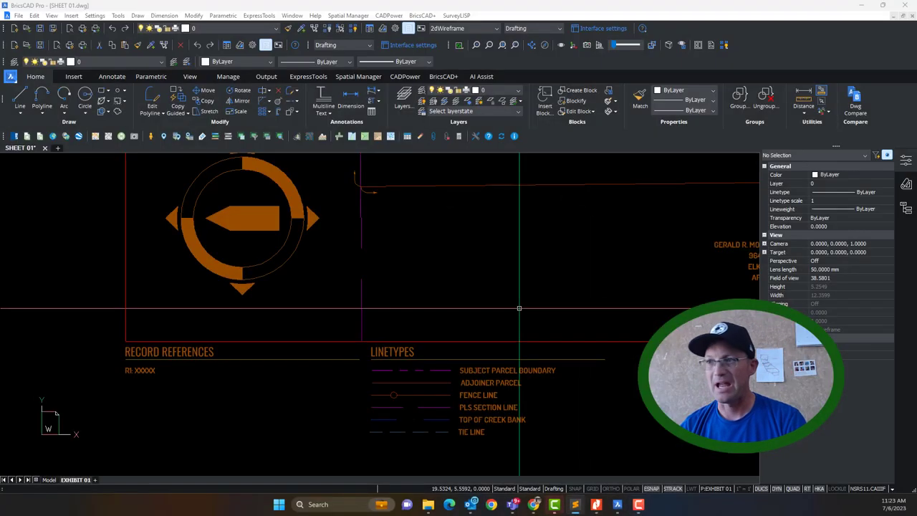
# Center the view on the Record References legend and place the R1–R8 note over the drawing
pyautogui.moveTo(217, 434); pyautogui.dragTo(157, 399)
pyautogui.scroll(-3, 186, 397)
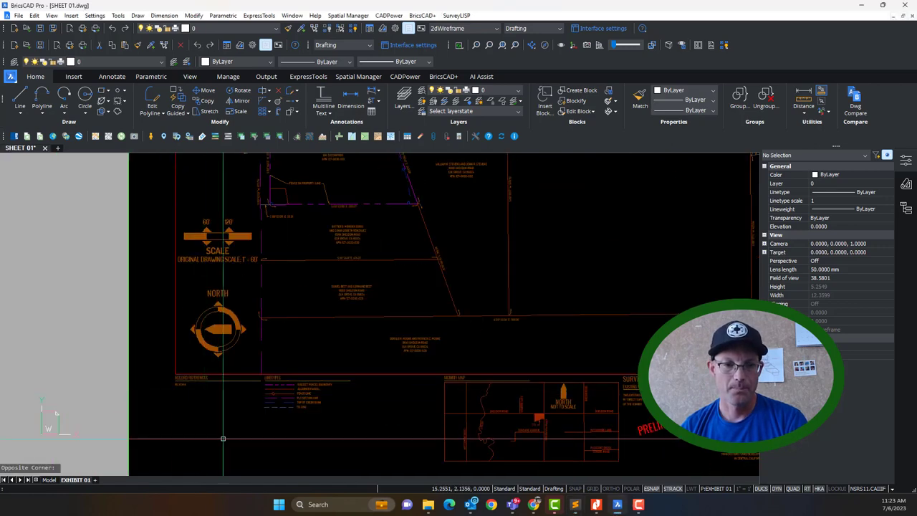
pyautogui.moveTo(223, 438); pyautogui.dragTo(220, 380, button='middle')
pyautogui.scroll(-5, 220, 380)
pyautogui.scroll(3, 299, 366)
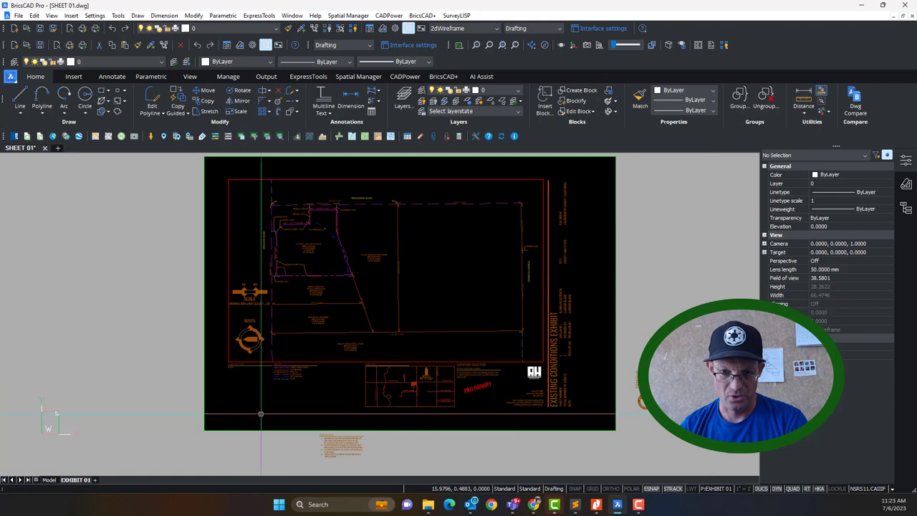
pyautogui.scroll(8, 262, 364)
pyautogui.moveTo(197, 389); pyautogui.dragTo(207, 440, button='middle')
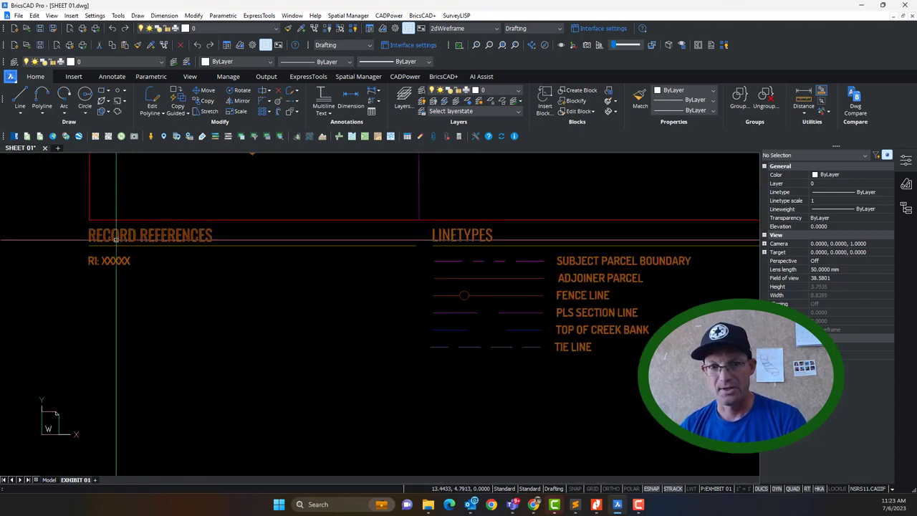
pyautogui.hotkey('alt', 'Tab')
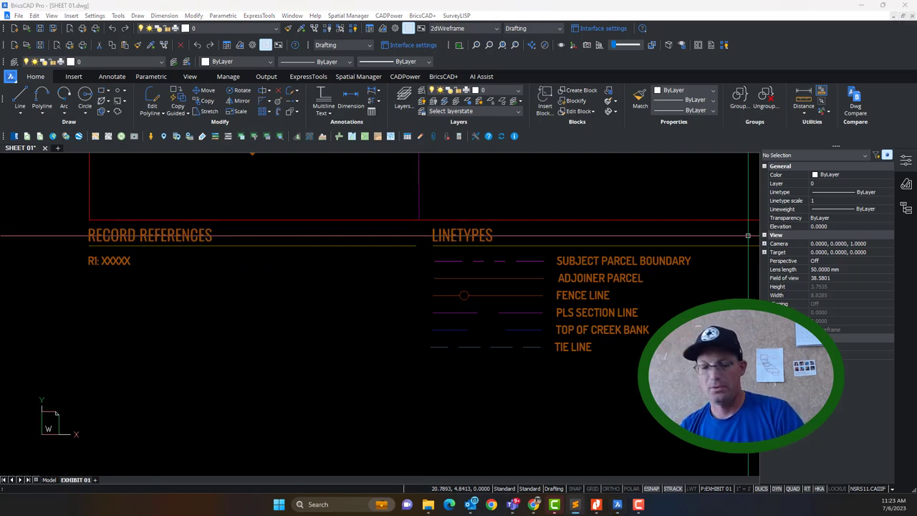
pyautogui.moveTo(916, 226)
pyautogui.mouseDown()
pyautogui.moveTo(756, 226)
pyautogui.moveTo(686, 117)
pyautogui.moveTo(846, 63)
pyautogui.mouseUp()
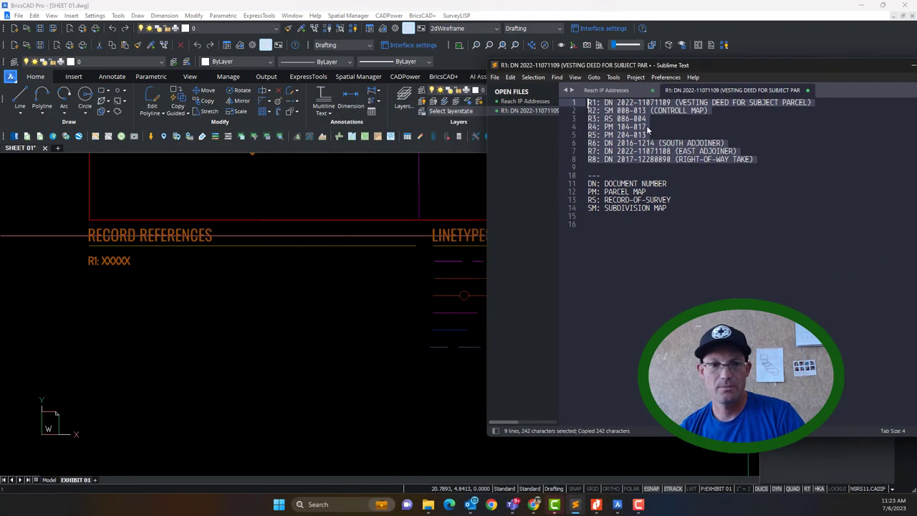
# Replace the R1: XXXXX placeholder with the pasted R1–R8 reference lines, dropping the empty last line
pyautogui.click(266, 263)
pyautogui.click(125, 263)
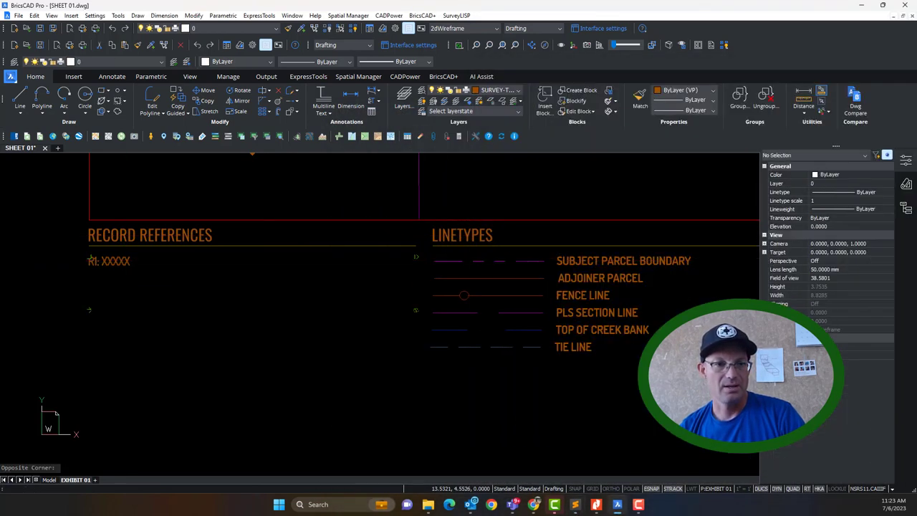
pyautogui.doubleClick(133, 269)
pyautogui.hotkey('ctrl', 'v')
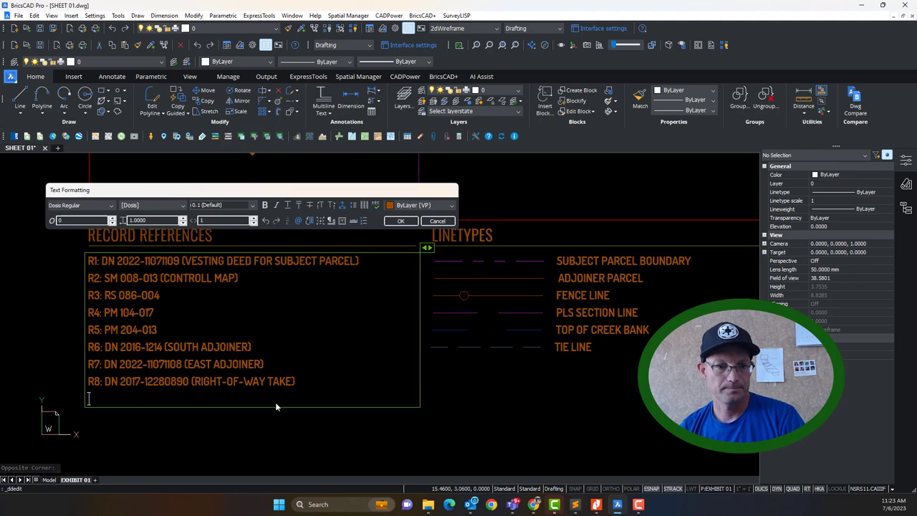
pyautogui.press('BackSpace')
pyautogui.click(214, 445)
# Thaw all layers to reveal the hidden grid lines
pyautogui.scroll(-2, 390, 231)
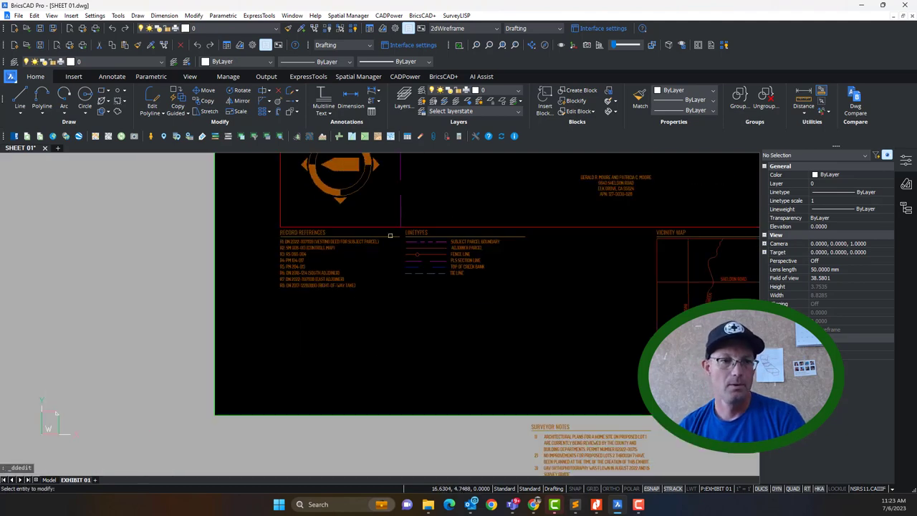
pyautogui.moveTo(367, 374); pyautogui.dragTo(368, 276, button='middle')
pyautogui.press('Escape')
pyautogui.scroll(2, 372, 170)
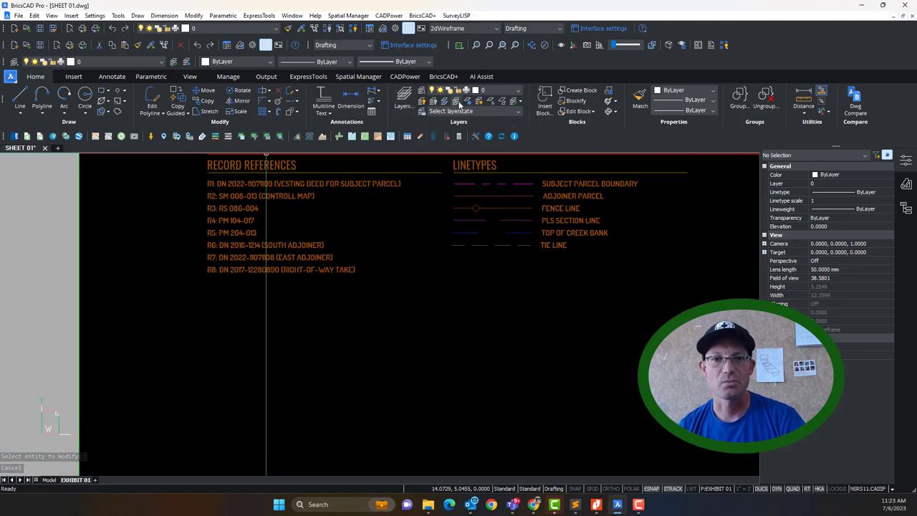
pyautogui.click(480, 101)
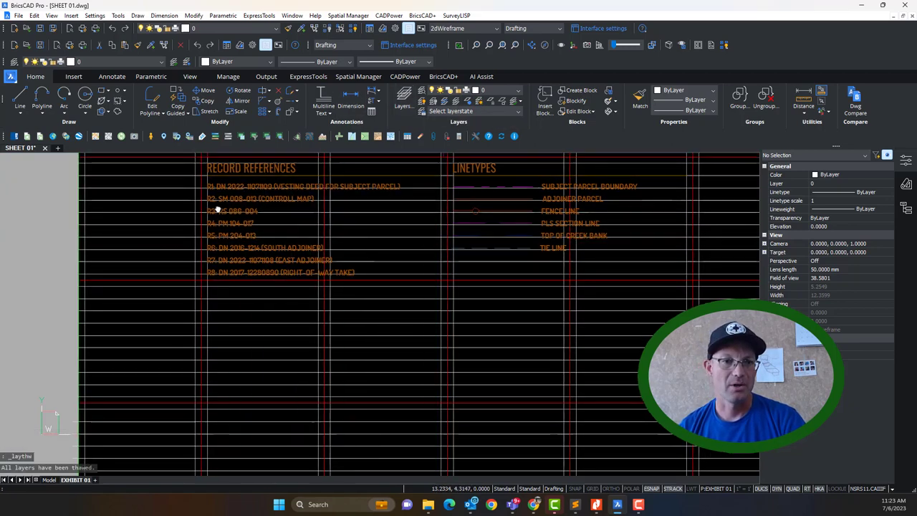
# Select the RECORD REFERENCES title and its R1–R8 list for copying
pyautogui.scroll(3, 226, 212)
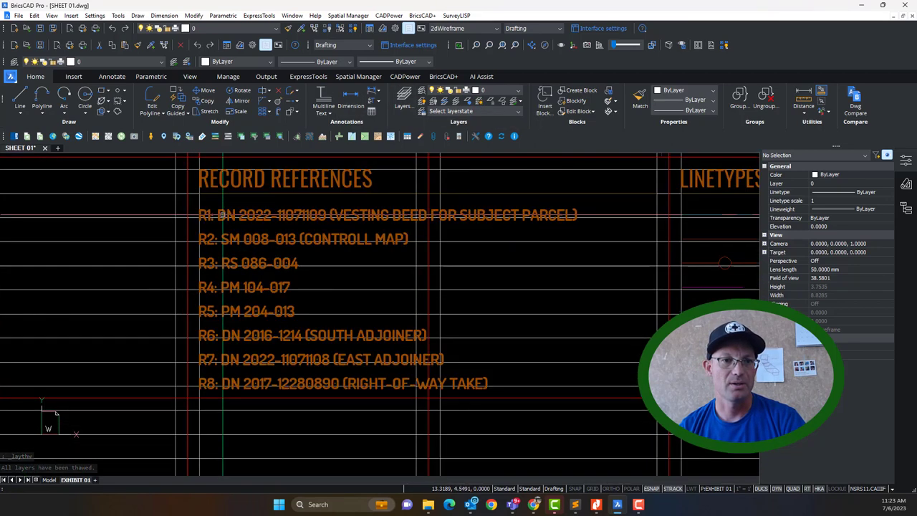
pyautogui.click(222, 213)
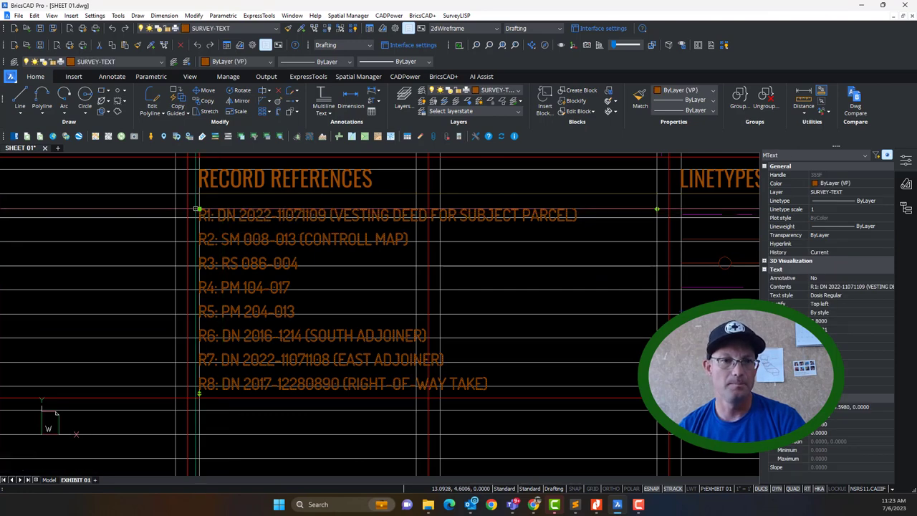
pyautogui.click(199, 209)
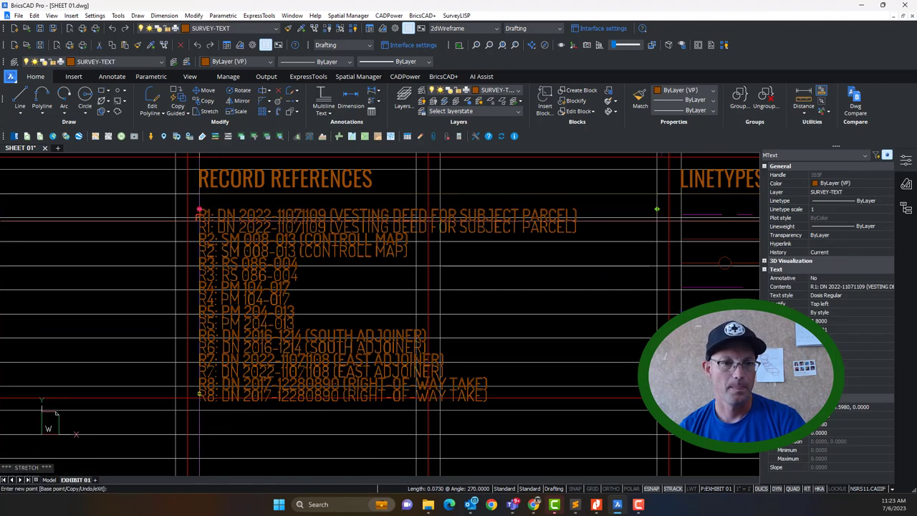
pyautogui.press('Escape')
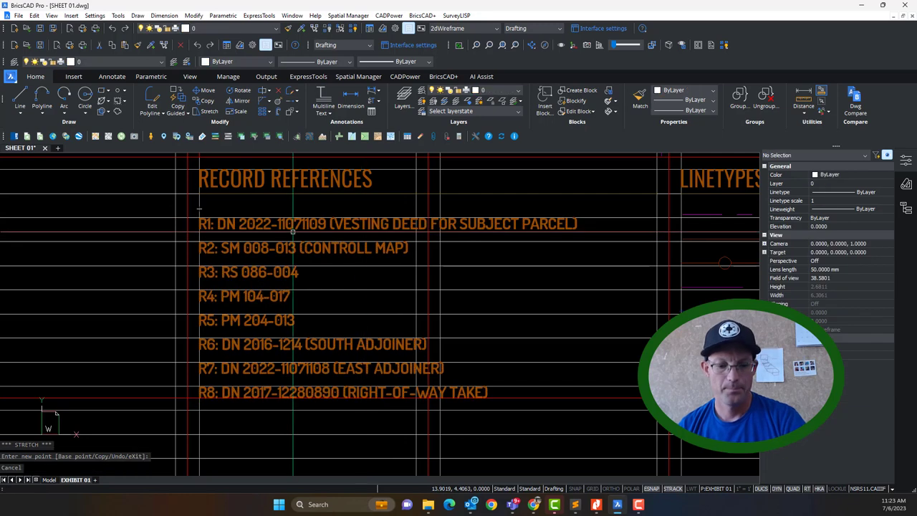
pyautogui.press('Return')
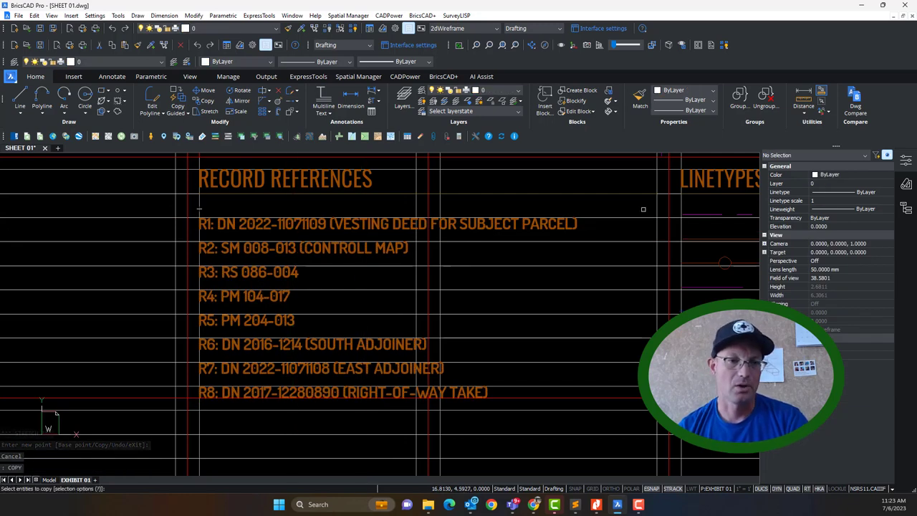
pyautogui.click(236, 225)
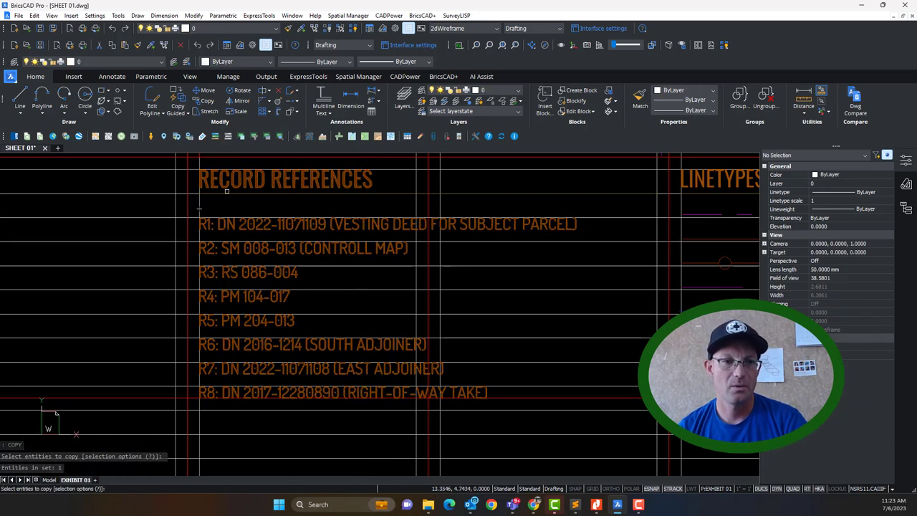
pyautogui.click(215, 175)
pyautogui.press('Return')
# Place the copy below the original table, using the title's corner as base point
pyautogui.click(199, 169)
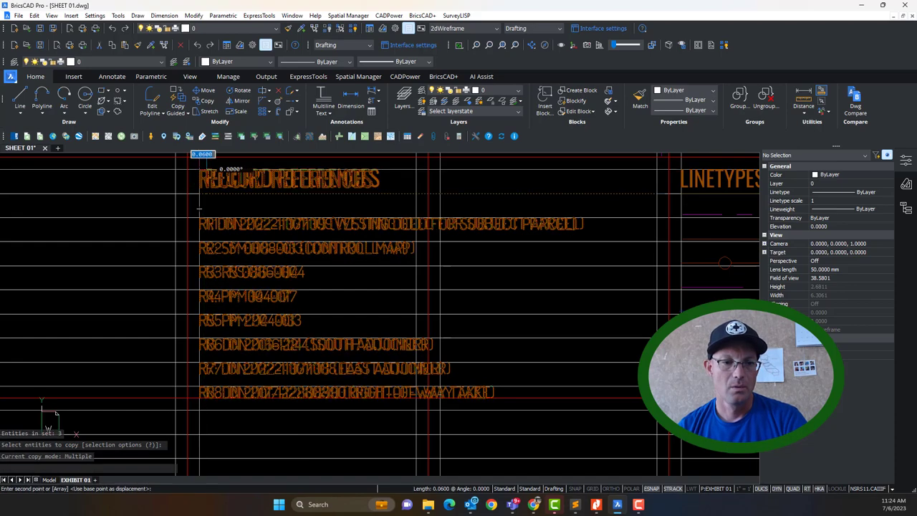
pyautogui.scroll(-3, 199, 171)
pyautogui.scroll(2, 199, 327)
pyautogui.scroll(1, 198, 211)
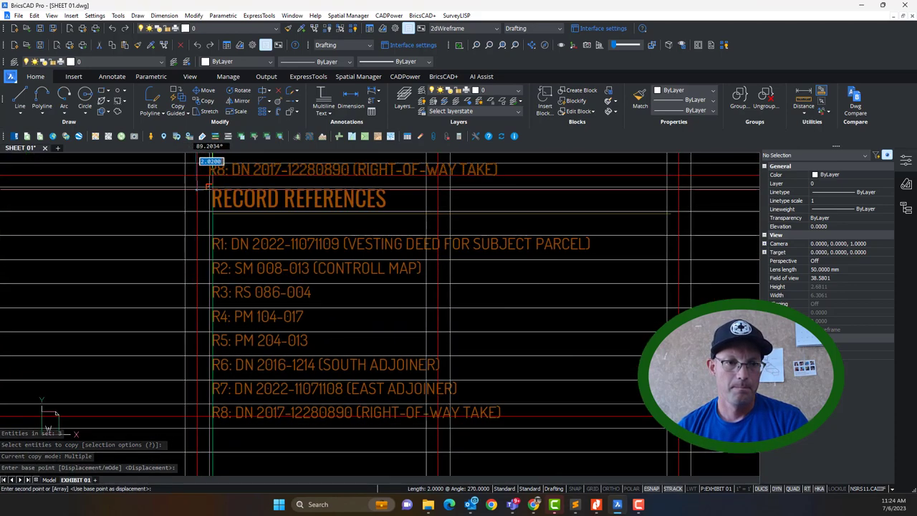
pyautogui.scroll(-5, 265, 315)
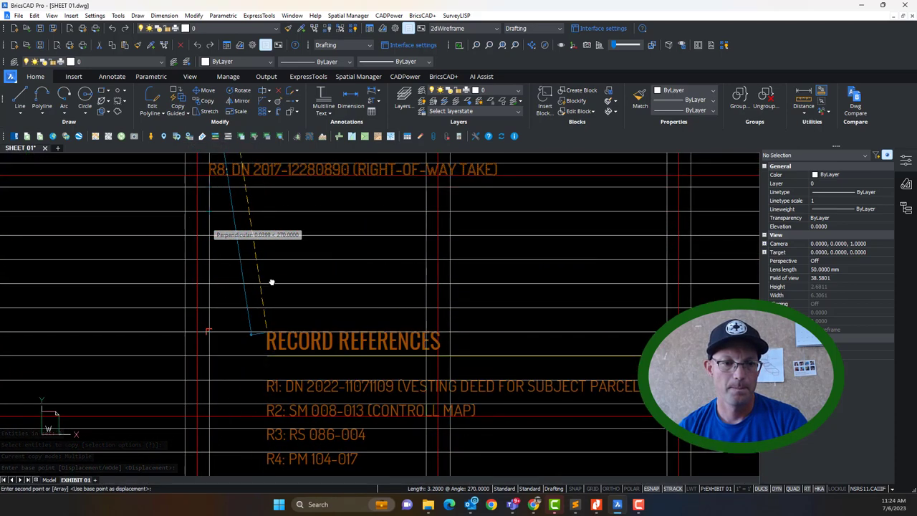
pyautogui.scroll(8, 249, 190)
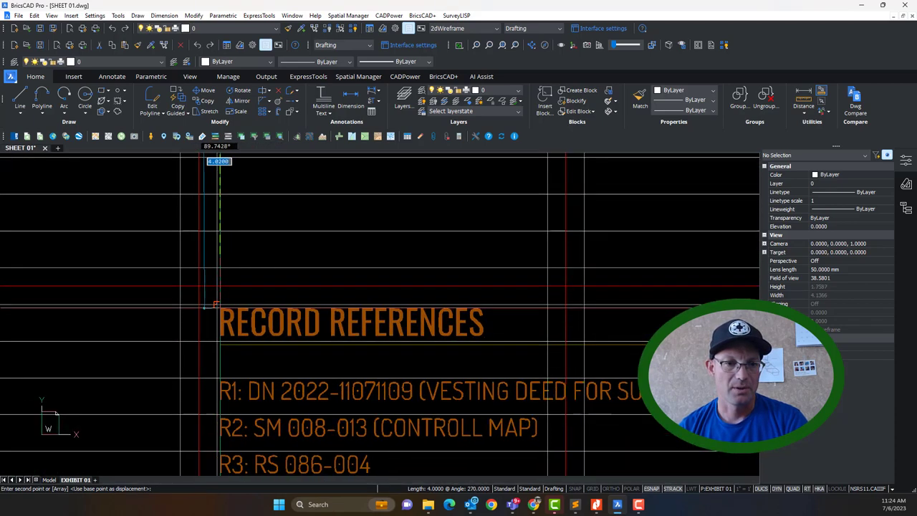
pyautogui.click(215, 304)
pyautogui.press('Escape')
pyautogui.scroll(-3, 215, 229)
pyautogui.scroll(5, 104, 222)
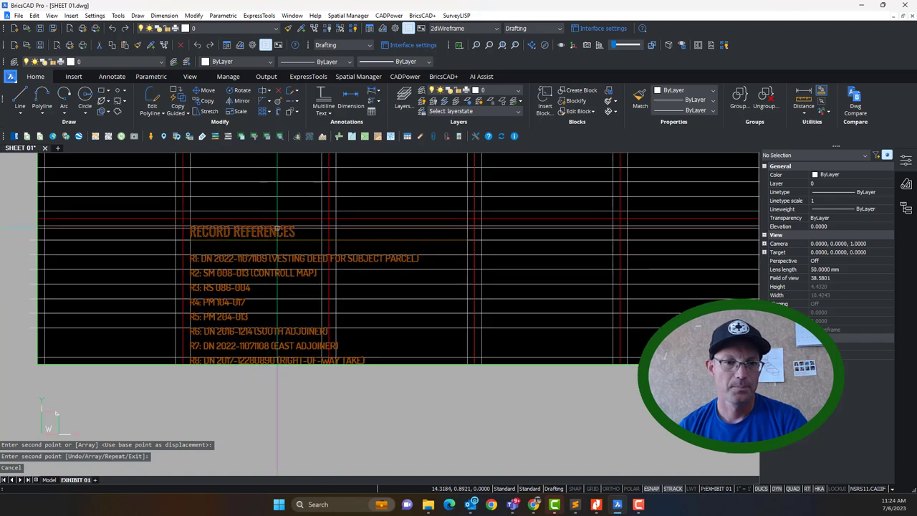
# Retitle the copied heading to ABBREVIATIONS
pyautogui.doubleClick(104, 224)
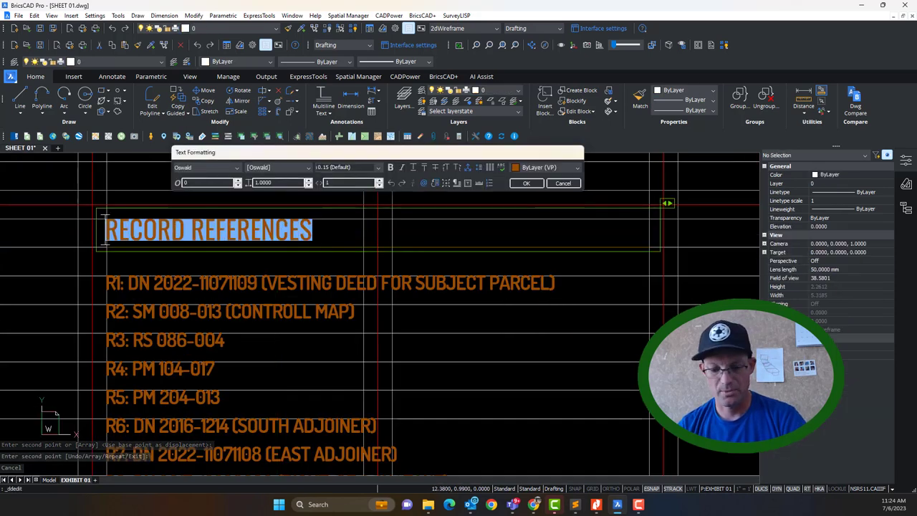
pyautogui.write('ABBREVI')
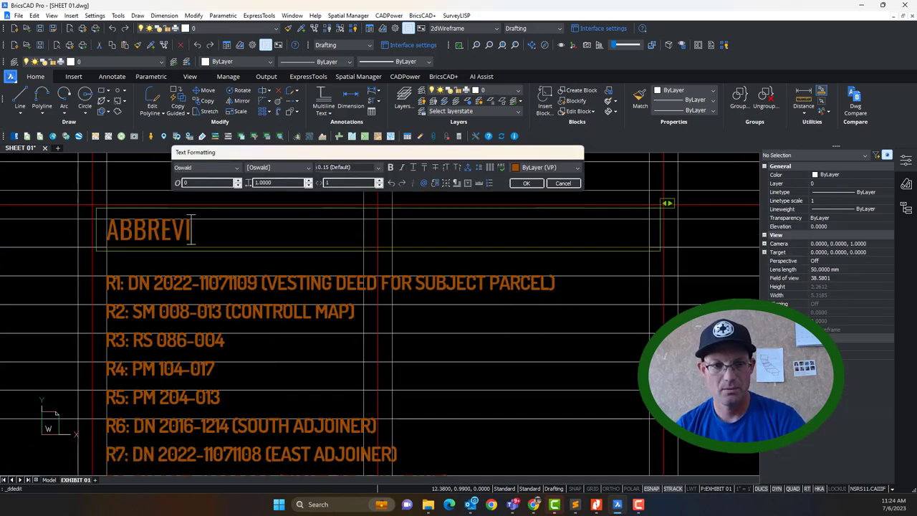
pyautogui.write('ATIONS')
pyautogui.click(54, 168)
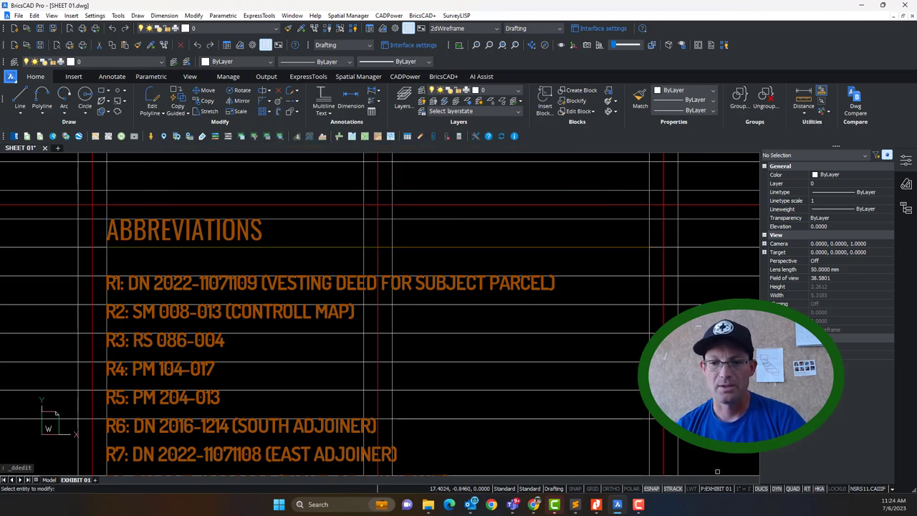
# Replace the copied reference lines with the DN, PM, RS and SM definitions from Sublime Text
pyautogui.click(575, 504)
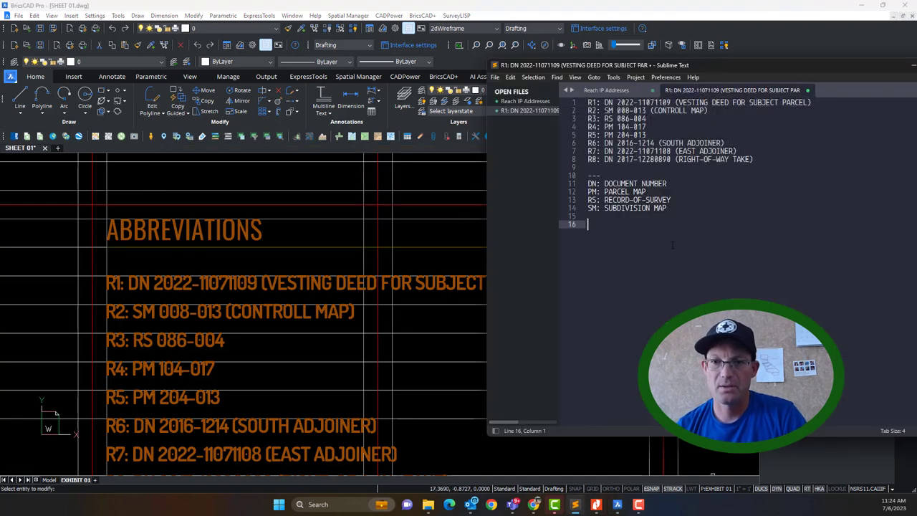
pyautogui.moveTo(689, 219); pyautogui.dragTo(591, 183)
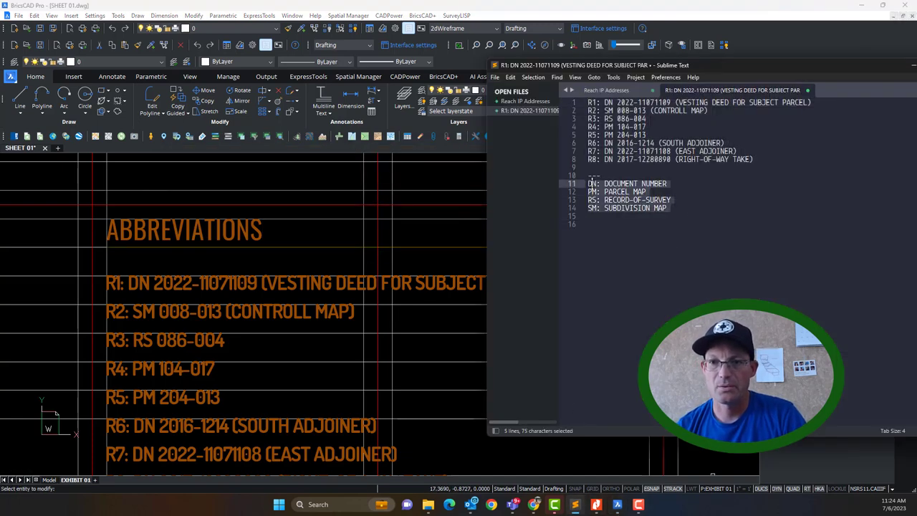
pyautogui.click(194, 351)
pyautogui.scroll(-5, 199, 356)
pyautogui.click(237, 390)
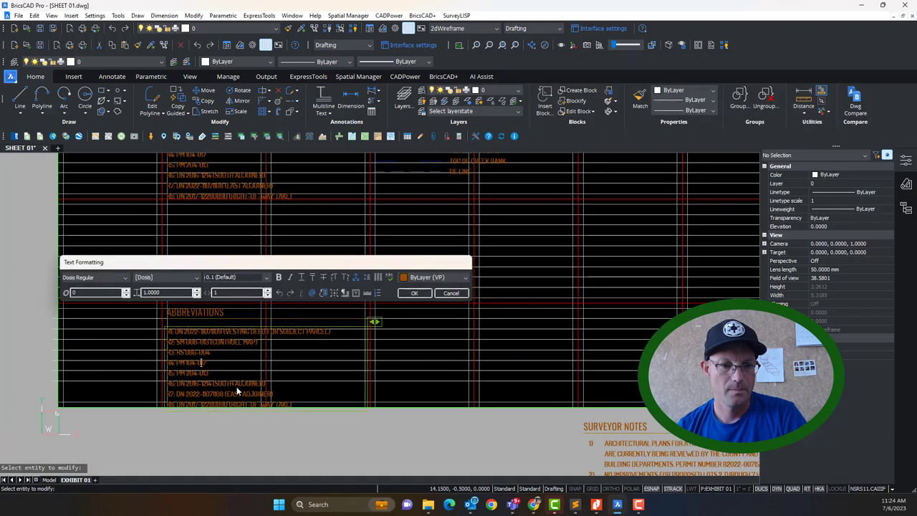
pyautogui.moveTo(314, 411); pyautogui.dragTo(167, 328)
pyautogui.write('DN: DOCUMENT NUMBER PM: PARCEL MAP RS: RECORD OF SURVEY SM: SUBDIVISION MAP')
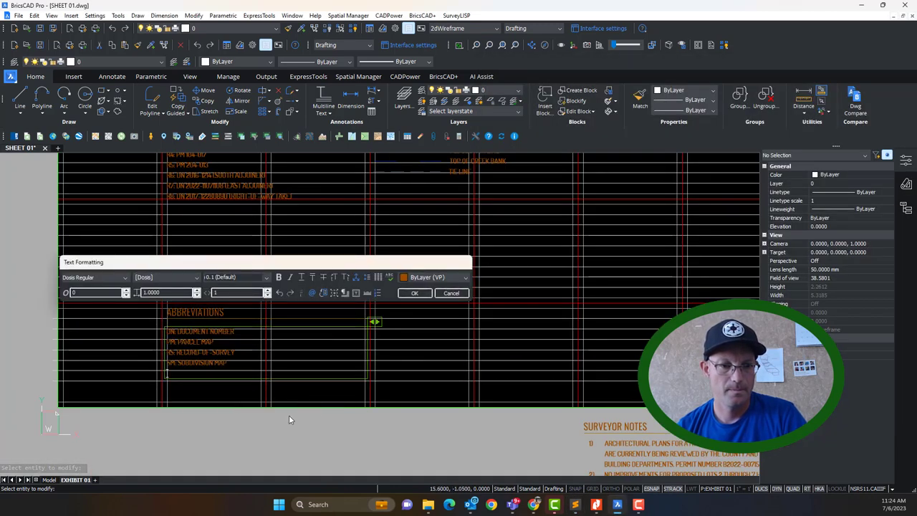
pyautogui.press('BackSpace')
pyautogui.click(272, 430)
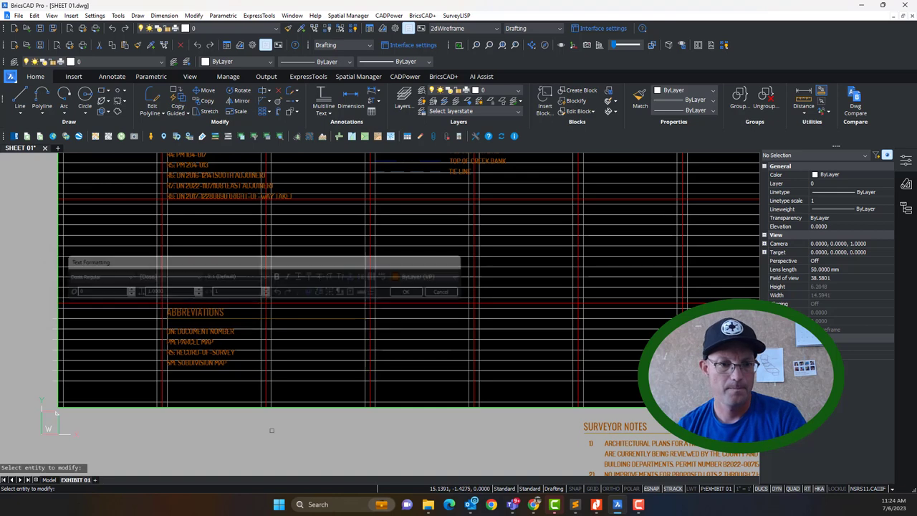
pyautogui.press('Escape')
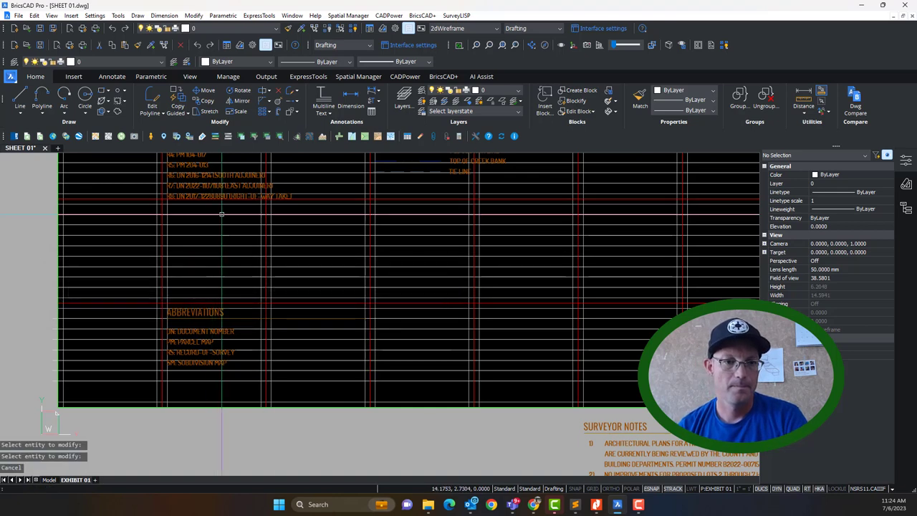
# Restore the previous layer settings with Layer Previous to hide the grid lines again
pyautogui.click(479, 104)
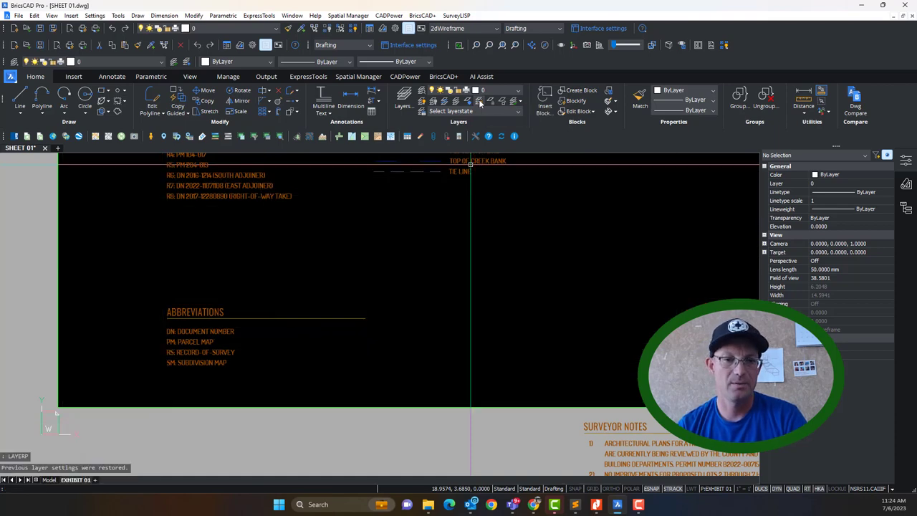
pyautogui.scroll(-2, 579, 366)
pyautogui.moveTo(579, 366); pyautogui.dragTo(548, 435, button='middle')
pyautogui.scroll(4, 362, 336)
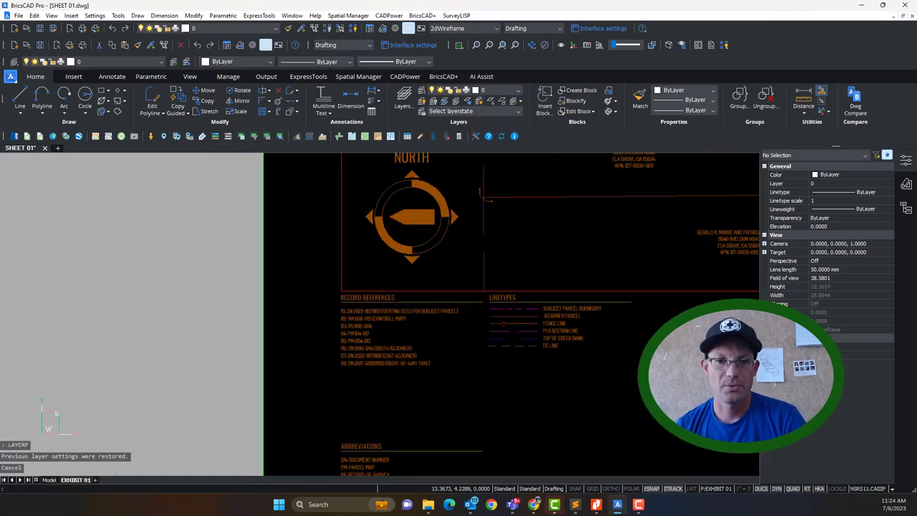
# Pan and zoom around the sheet to review the Abbreviations block, North arrow and Scale
pyautogui.moveTo(422, 368); pyautogui.dragTo(390, 290, button='middle')
pyautogui.scroll(-1, 390, 286)
pyautogui.scroll(-1, 401, 458)
pyautogui.moveTo(402, 458)
pyautogui.mouseDown(button='middle')
pyautogui.moveTo(362, 289)
pyautogui.moveTo(270, 481)
pyautogui.mouseUp(button='middle')
pyautogui.scroll(1, 401, 414)
pyautogui.scroll(-2, 289, 281)
pyautogui.scroll(4, 290, 281)
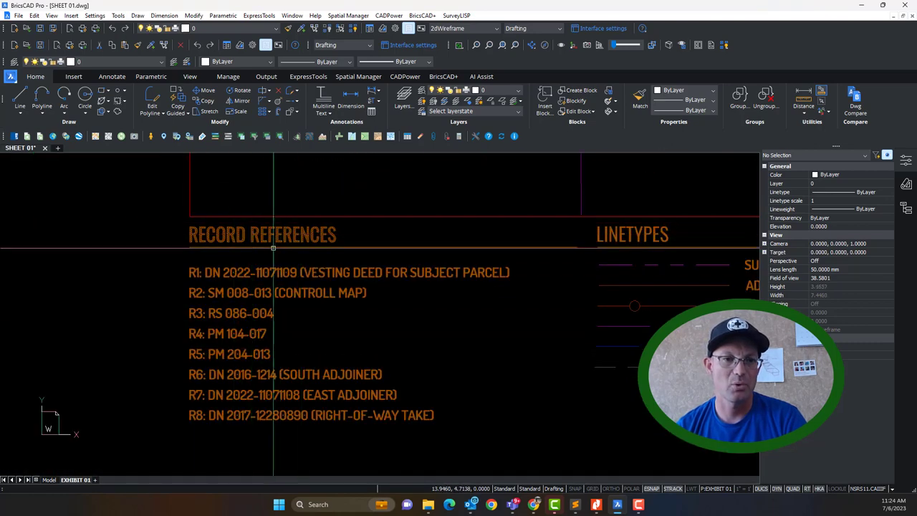
pyautogui.scroll(-2, 323, 349)
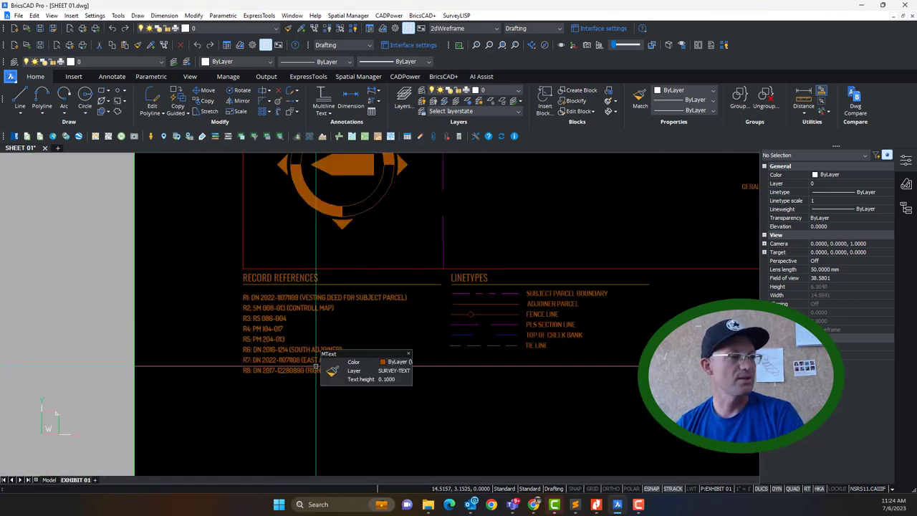
pyautogui.keyDown('ctrl'); pyautogui.scroll(-1, 420, 331); pyautogui.keyUp('ctrl')
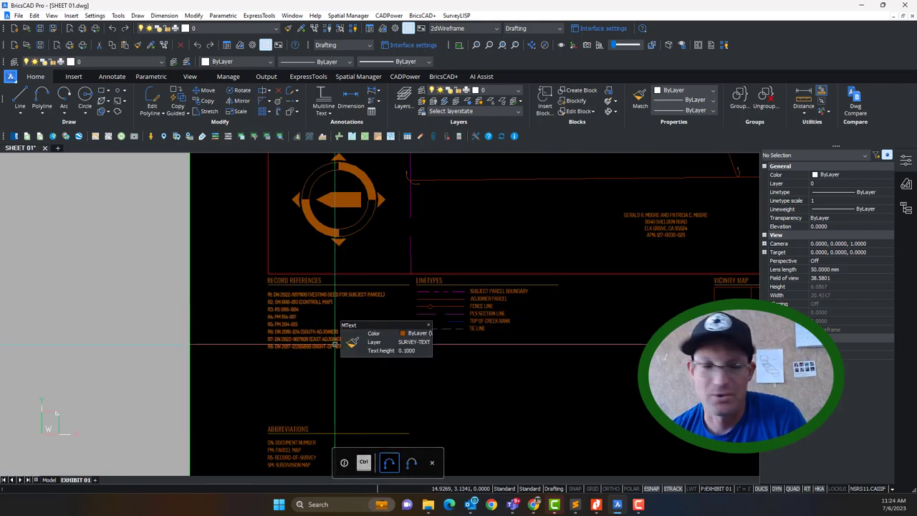
pyautogui.moveTo(348, 339)
pyautogui.mouseDown(button='middle')
pyautogui.moveTo(279, 424)
pyautogui.moveTo(243, 431)
pyautogui.mouseUp(button='middle')
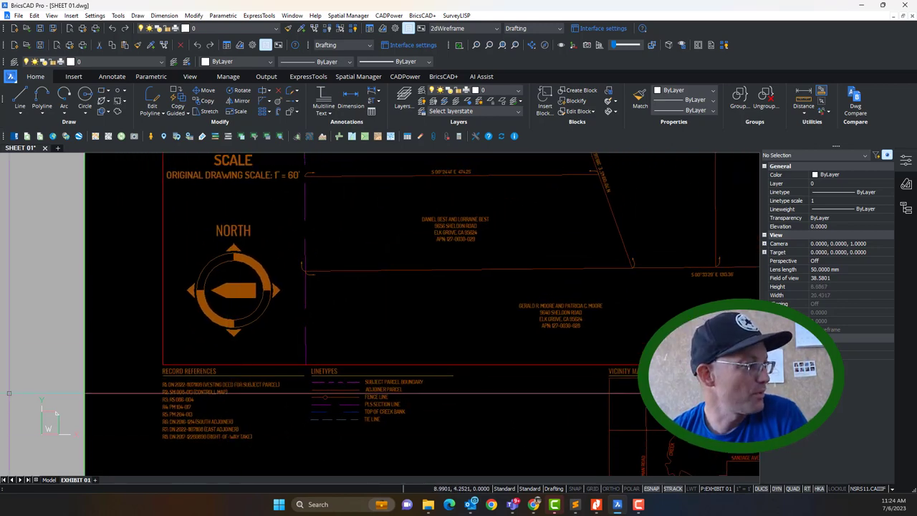